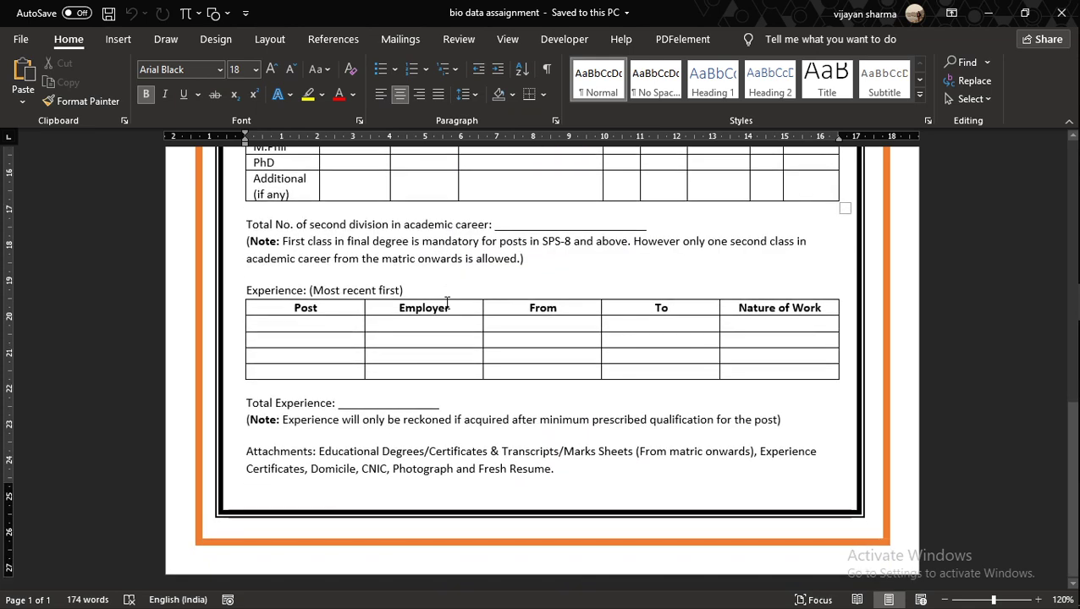
click(565, 471)
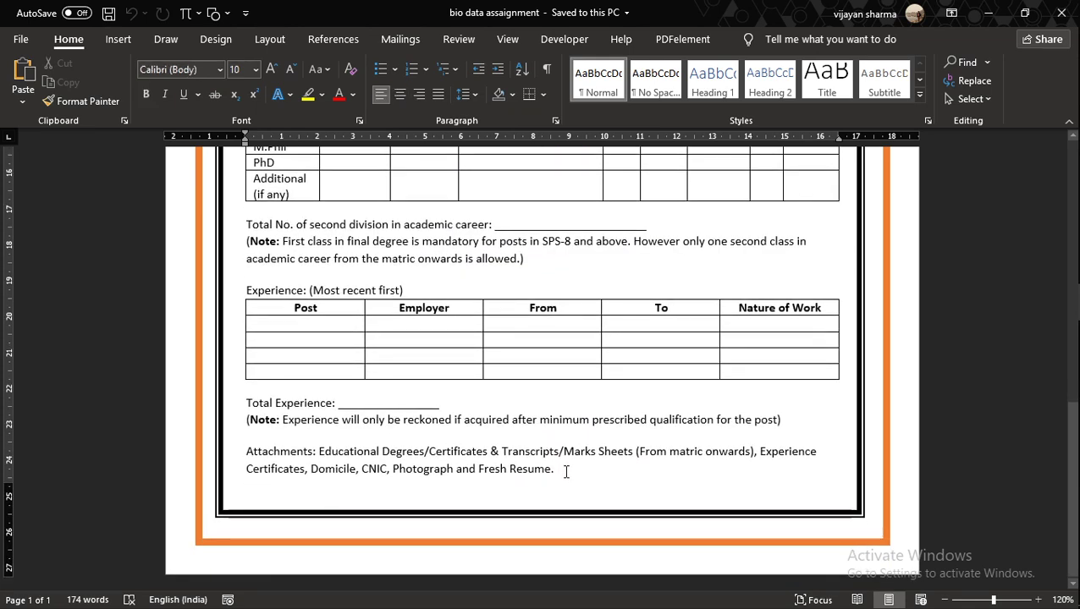
key(ctrl+Return)
key(ctrl+z)
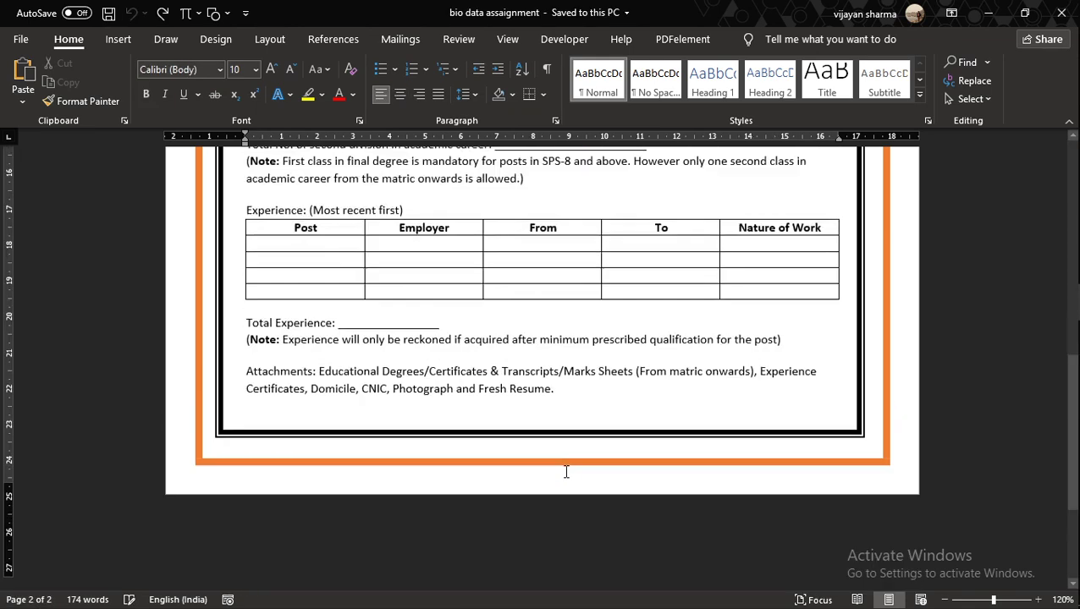
key(ctrl+Return)
key(ctrl+Return)
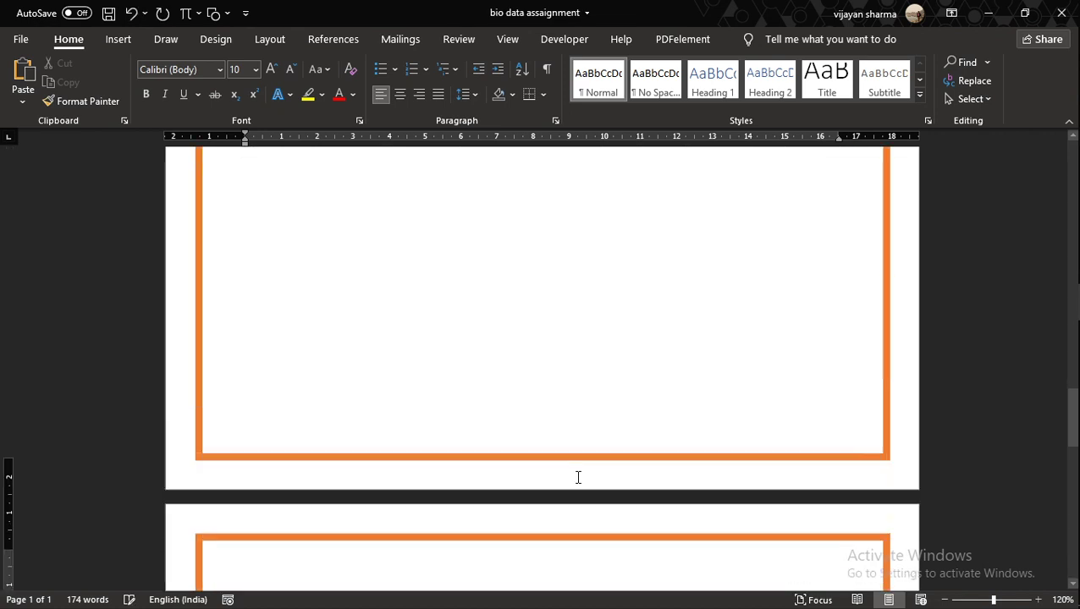
scroll(623, 496, up, 10)
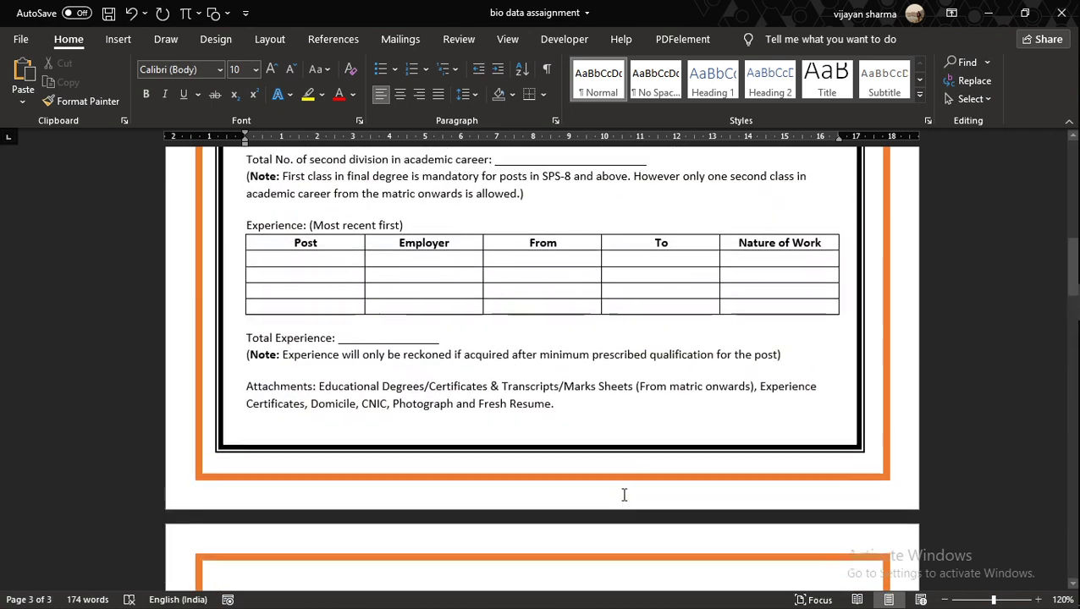
scroll(624, 496, down, 9)
scroll(342, 282, up, 5)
click(302, 385)
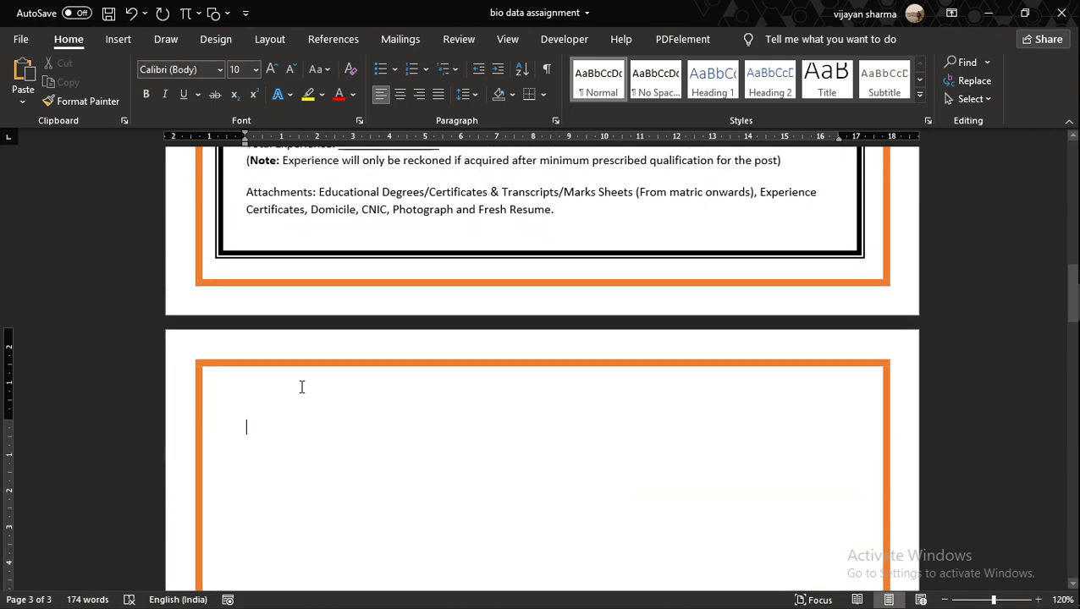
key(BackSpace)
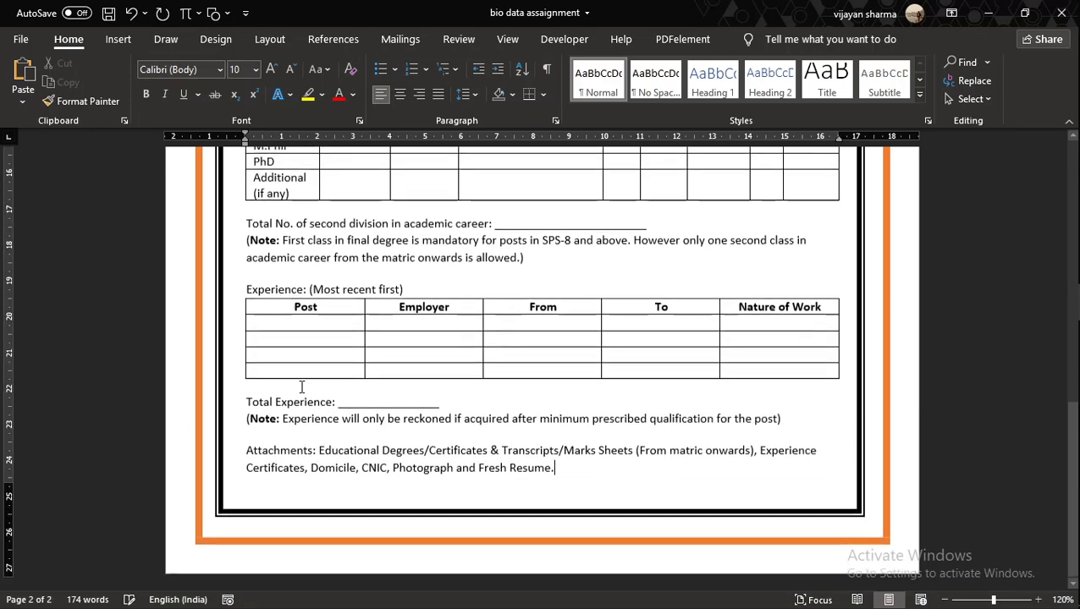
Start a new blank page after the Attachments paragraph at the end of the form
key(Return)
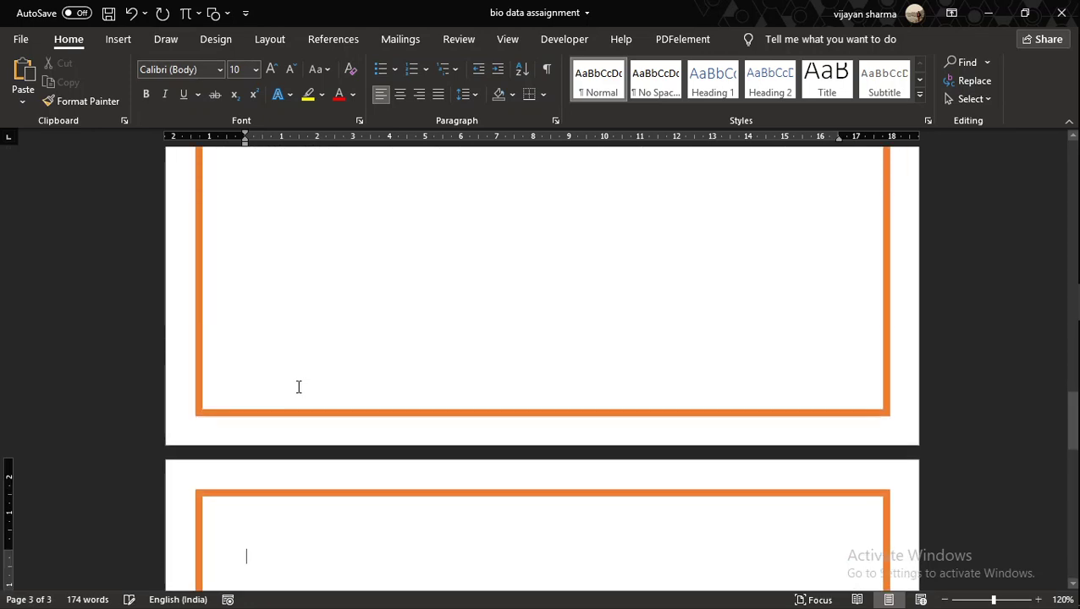
scroll(255, 485, up, 3)
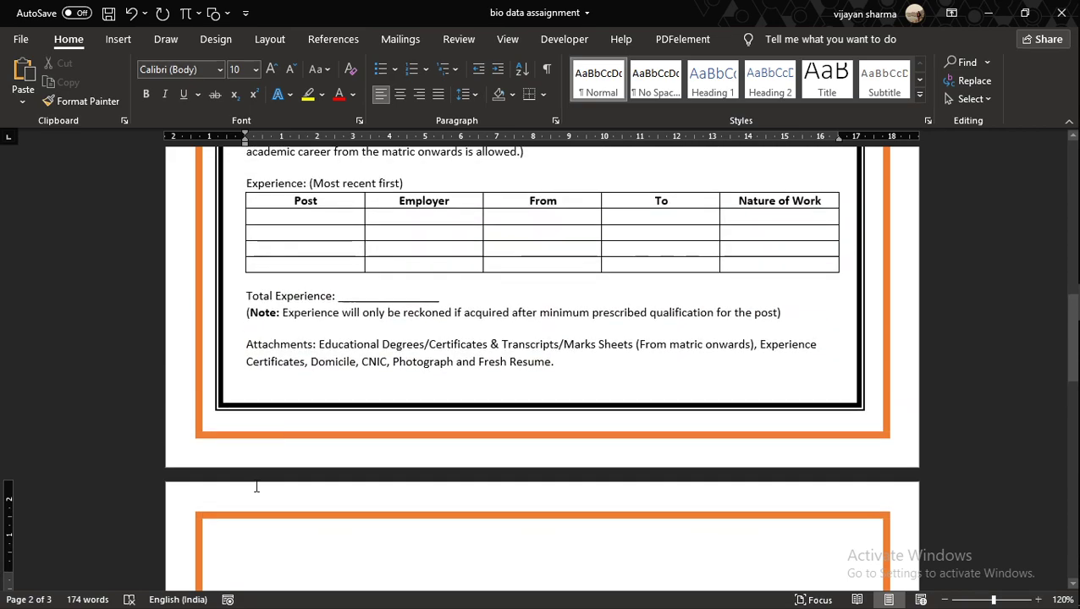
scroll(269, 510, down, 1)
scroll(269, 510, up, 10)
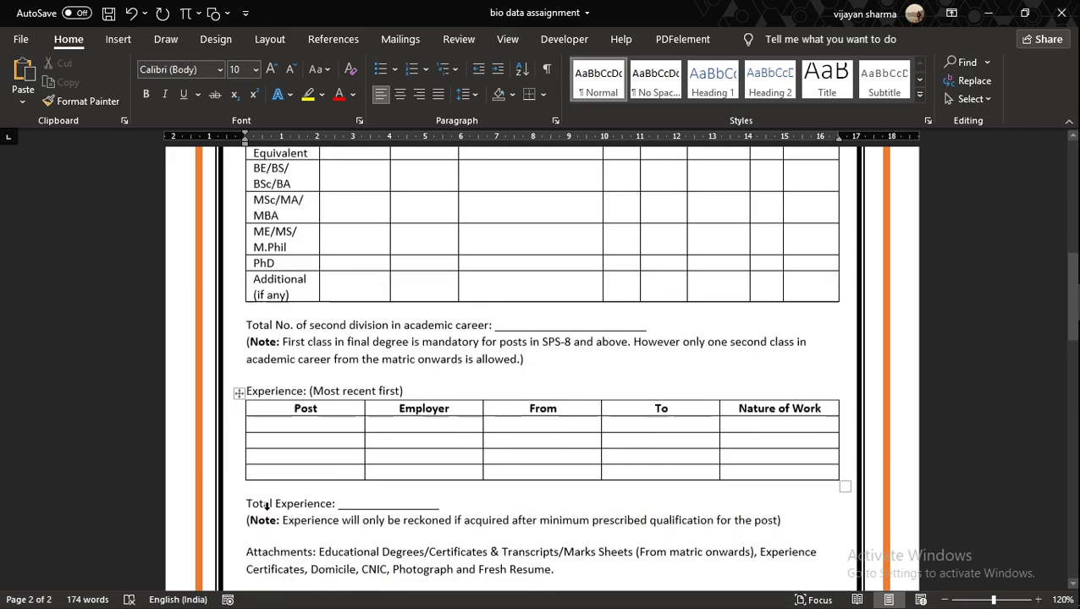
scroll(269, 510, up, 1)
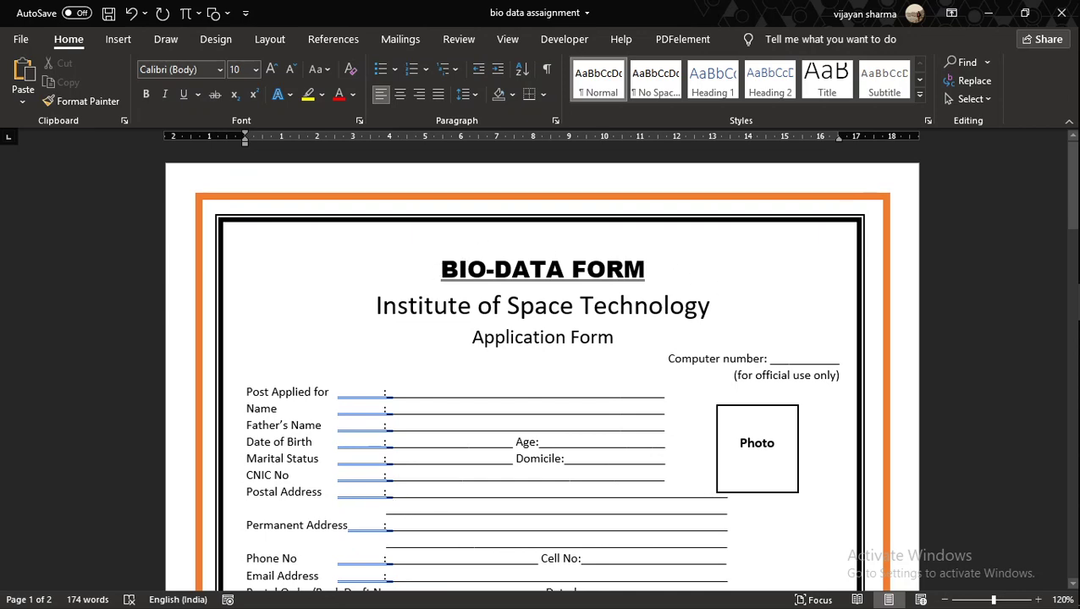
Enter the heading BIO-DATA FORM on the first line of the new blank page
key(ctrl+End)
scroll(403, 451, up, 2)
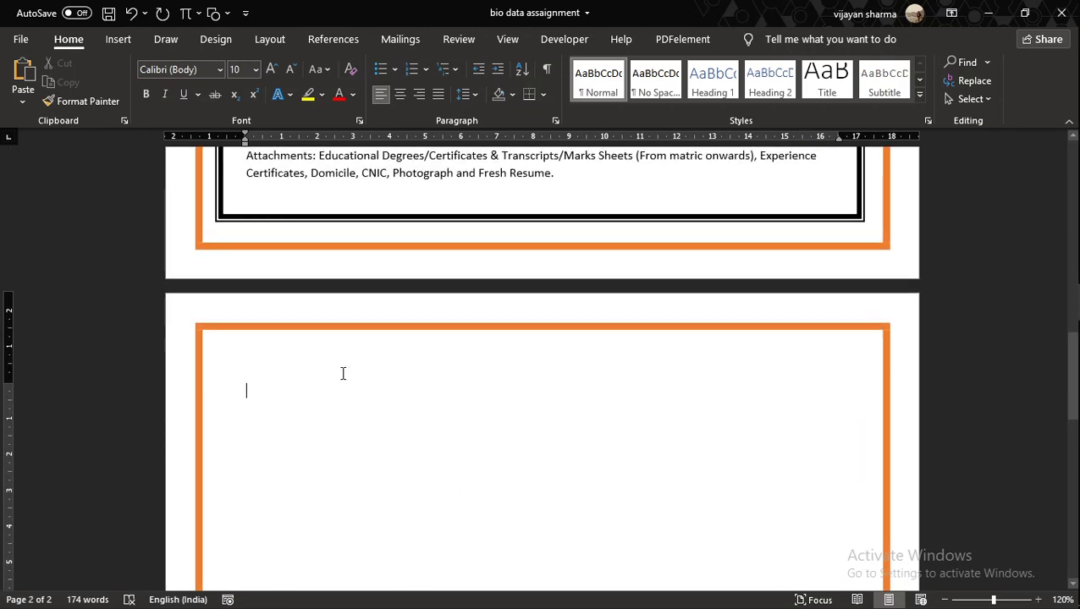
text(BIO-)
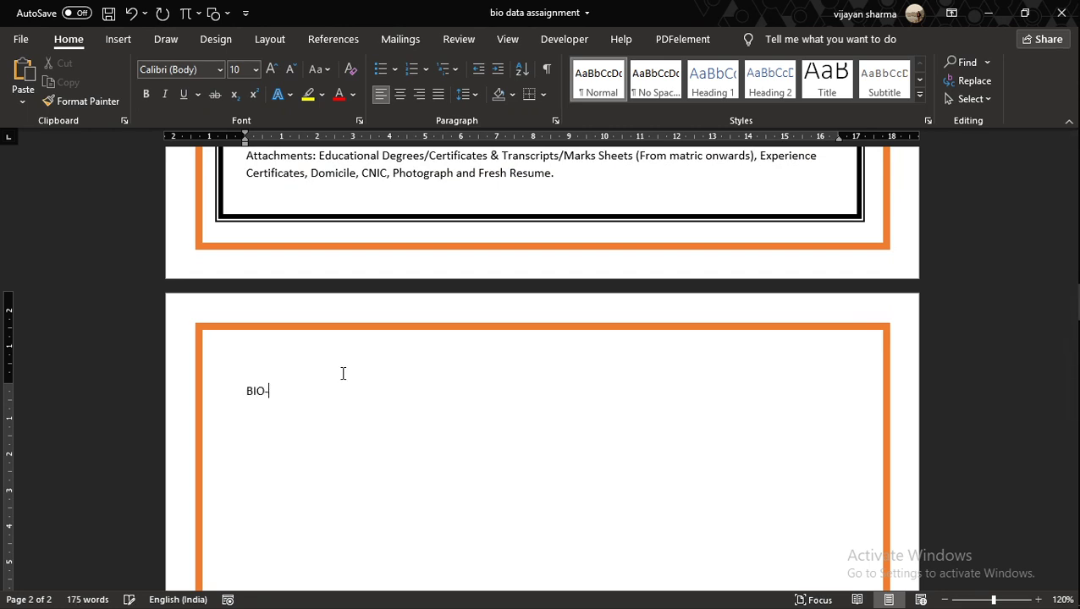
text(DATA FORM)
Format the new BIO-DATA FORM heading in Arial Black, size 22, and center it
drag(356, 391, 245, 391)
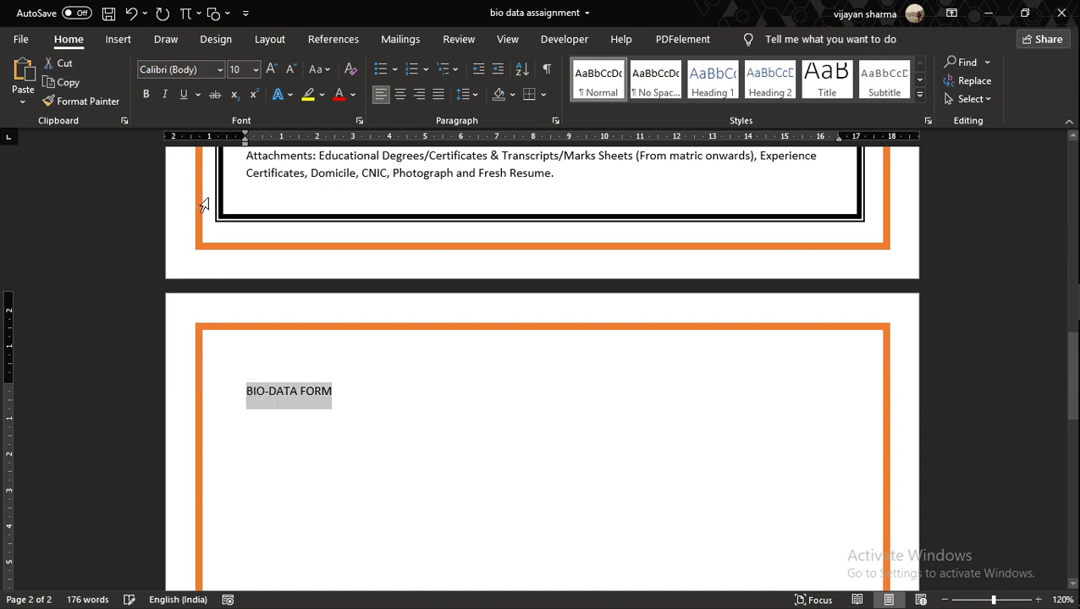
click(221, 69)
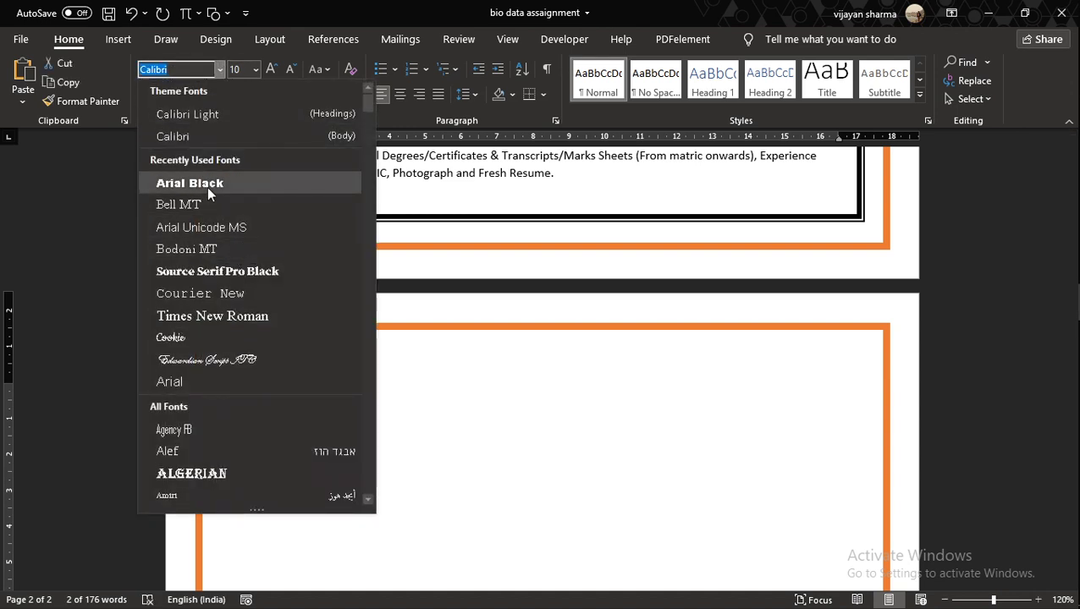
click(207, 184)
click(256, 70)
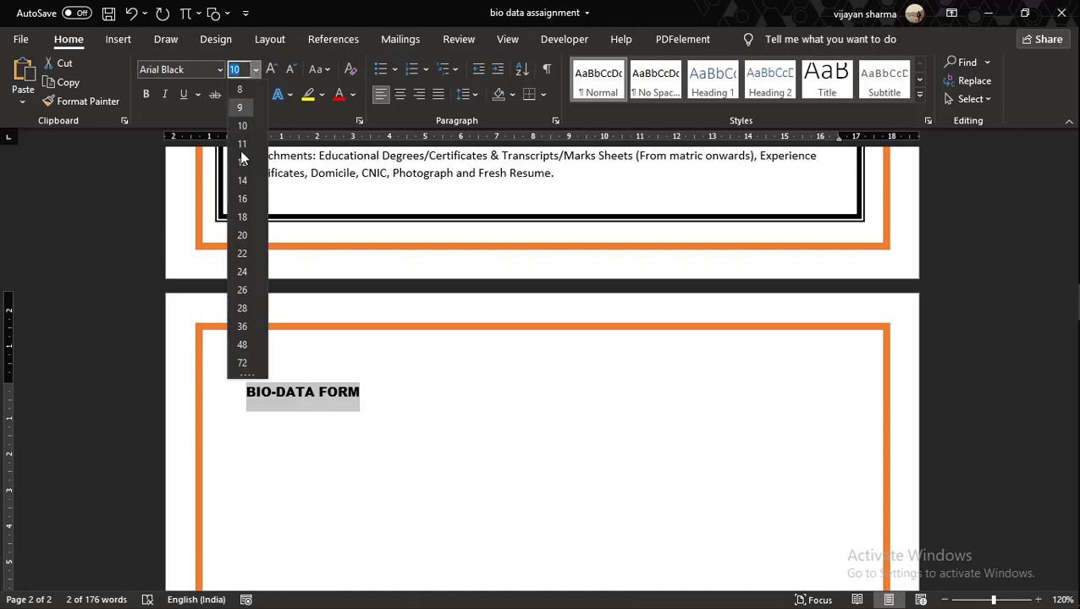
click(243, 254)
click(401, 94)
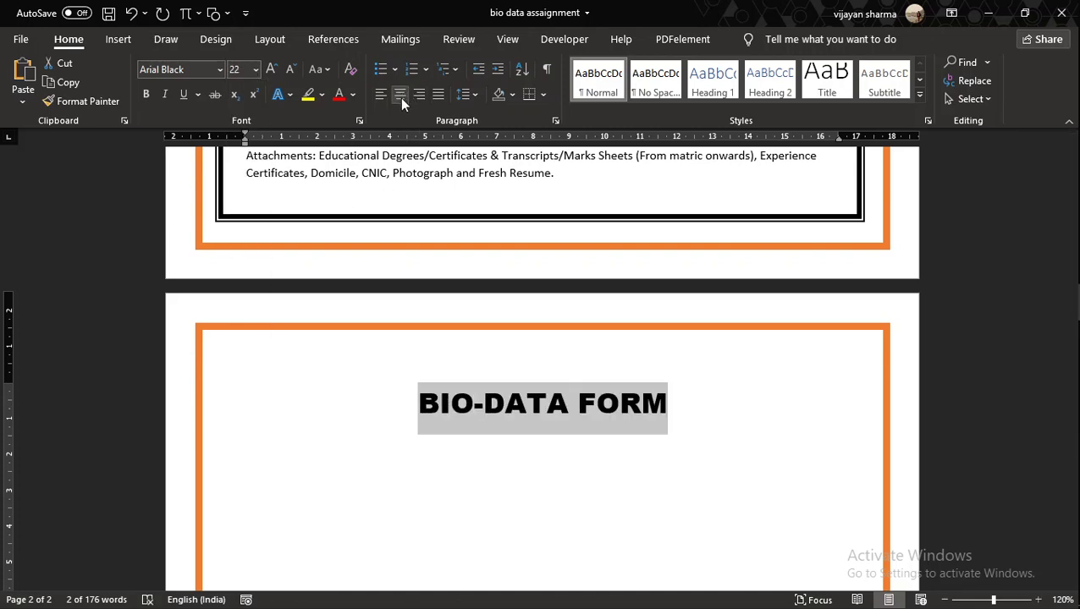
Underline the new BIO-DATA FORM heading with a single line in dark gray
click(198, 94)
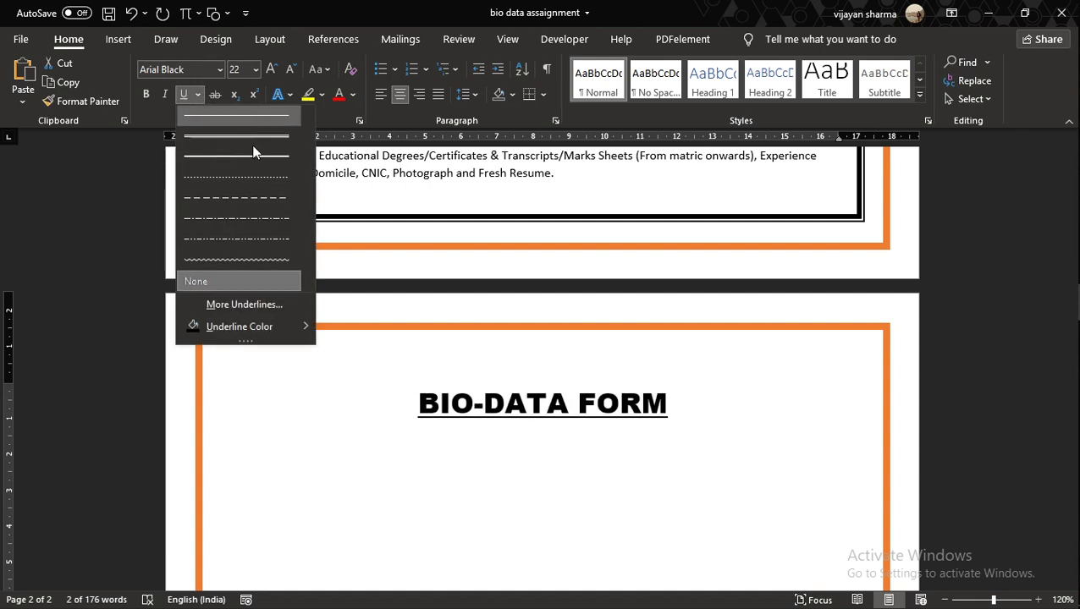
mouse_move(288, 328)
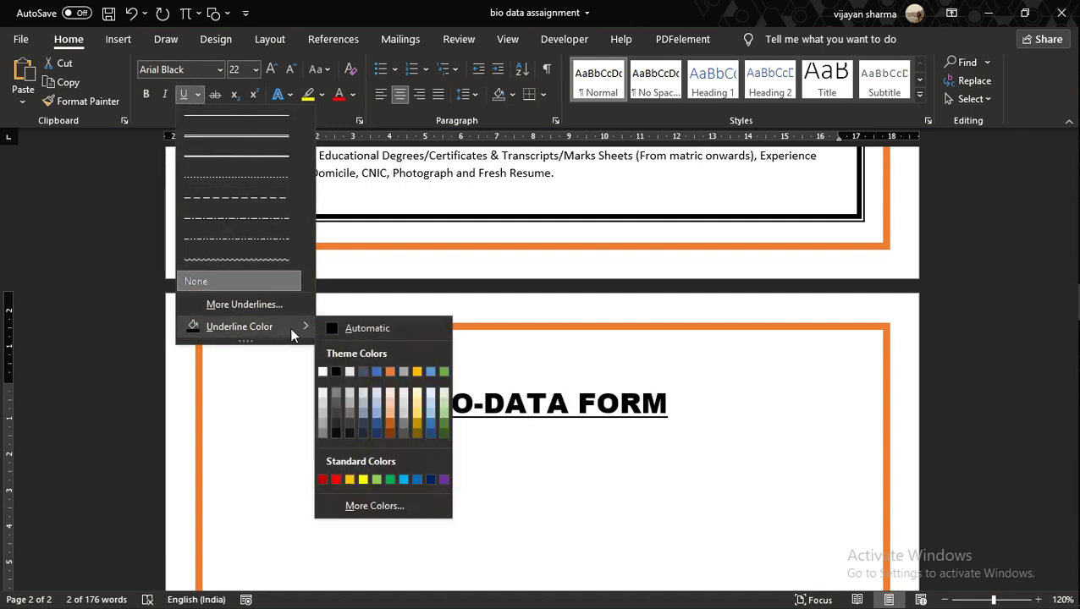
click(334, 408)
click(471, 400)
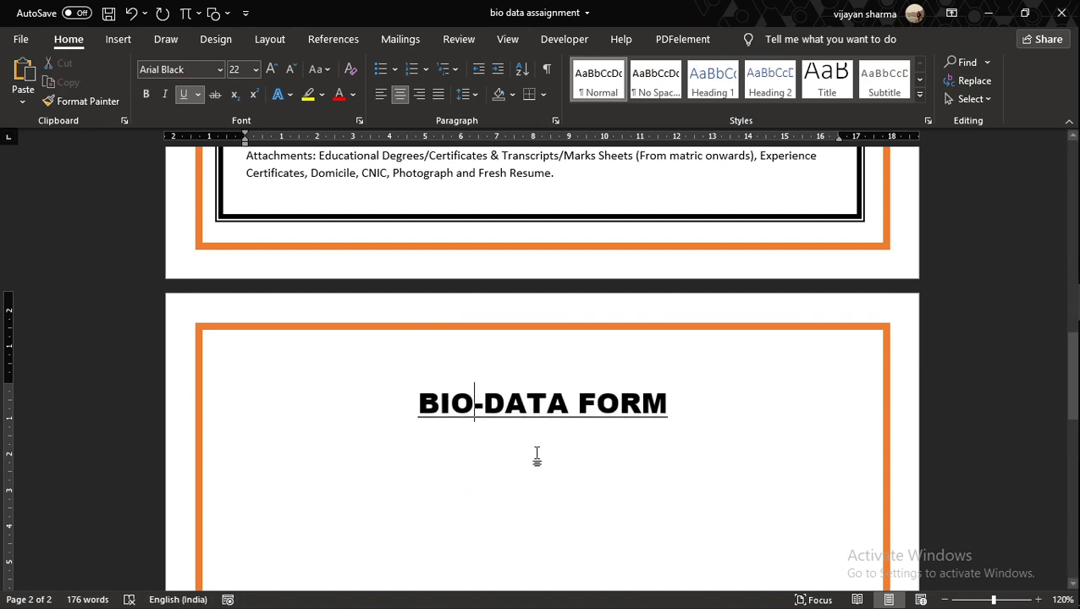
drag(417, 405, 668, 404)
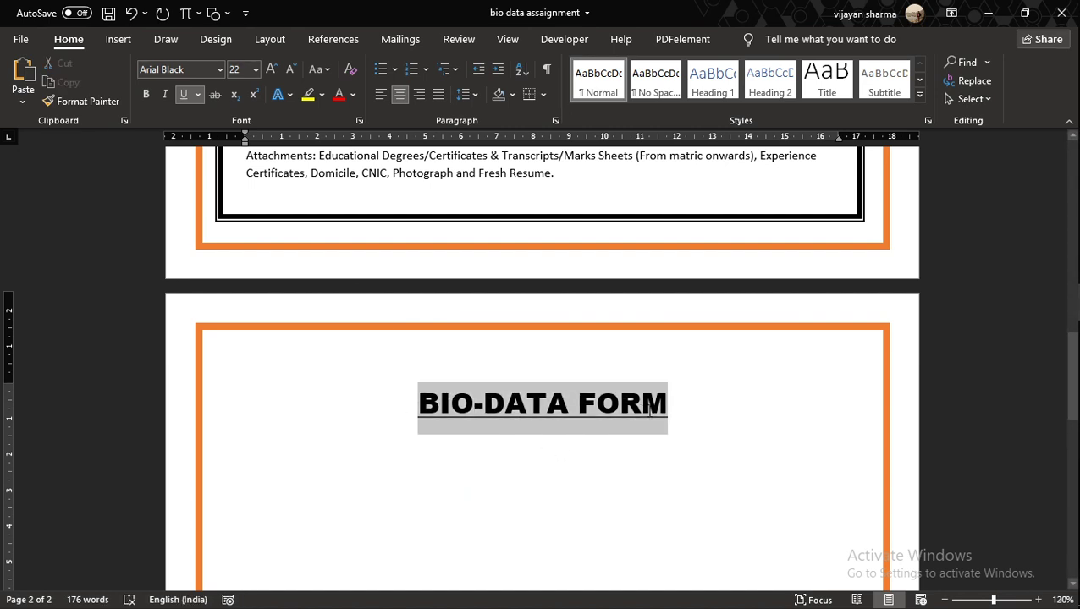
click(197, 95)
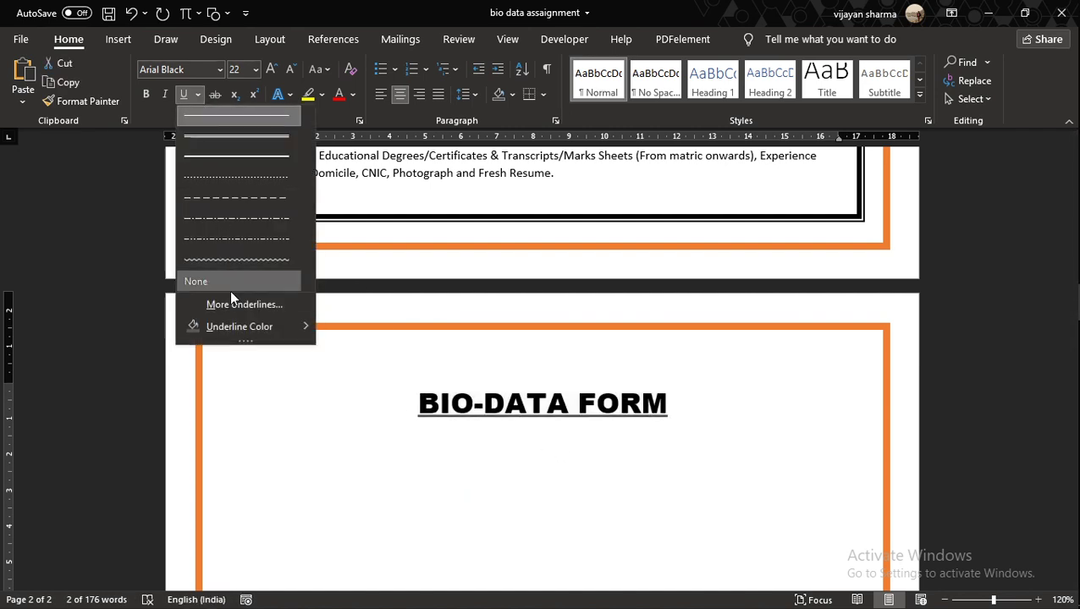
click(682, 410)
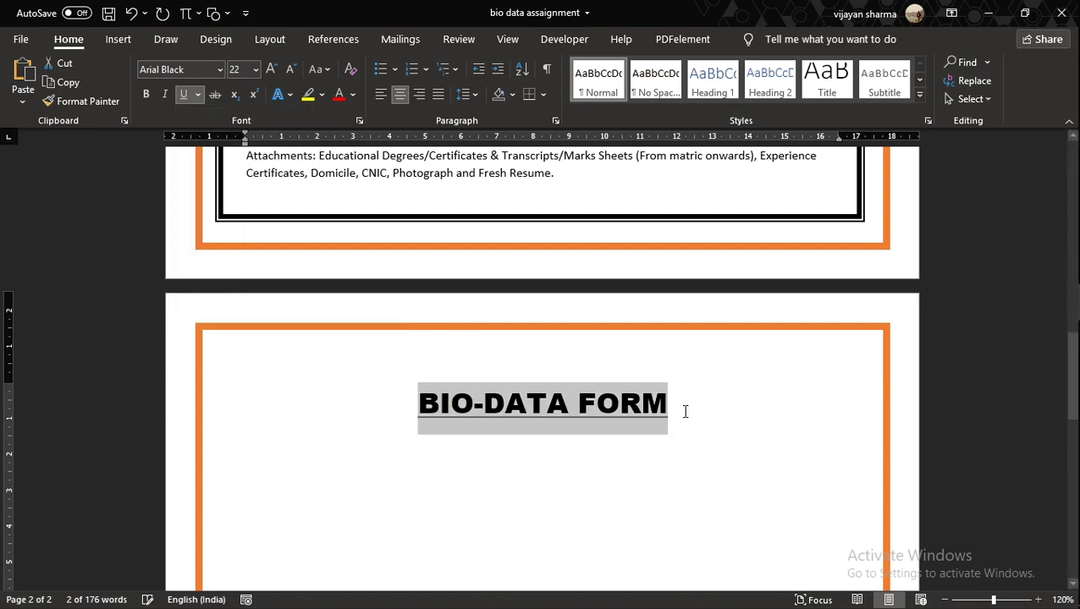
Start a new line below the new BIO-DATA FORM heading and check it against the completed form on the previous page
click(684, 410)
key(Return)
scroll(669, 410, up, 15)
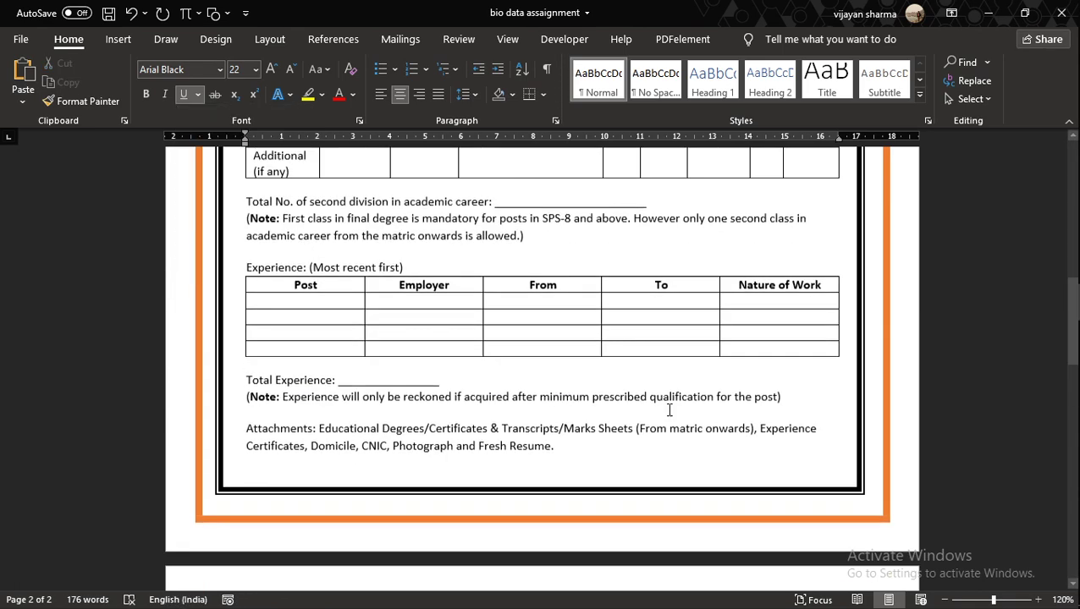
scroll(633, 408, down, 15)
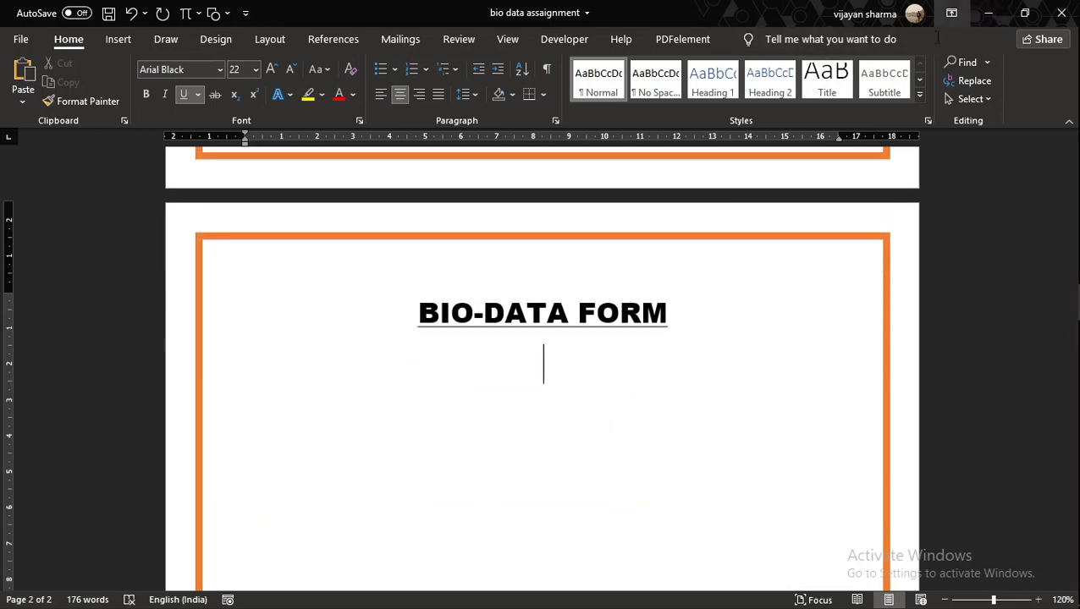
scroll(552, 297, down, 1)
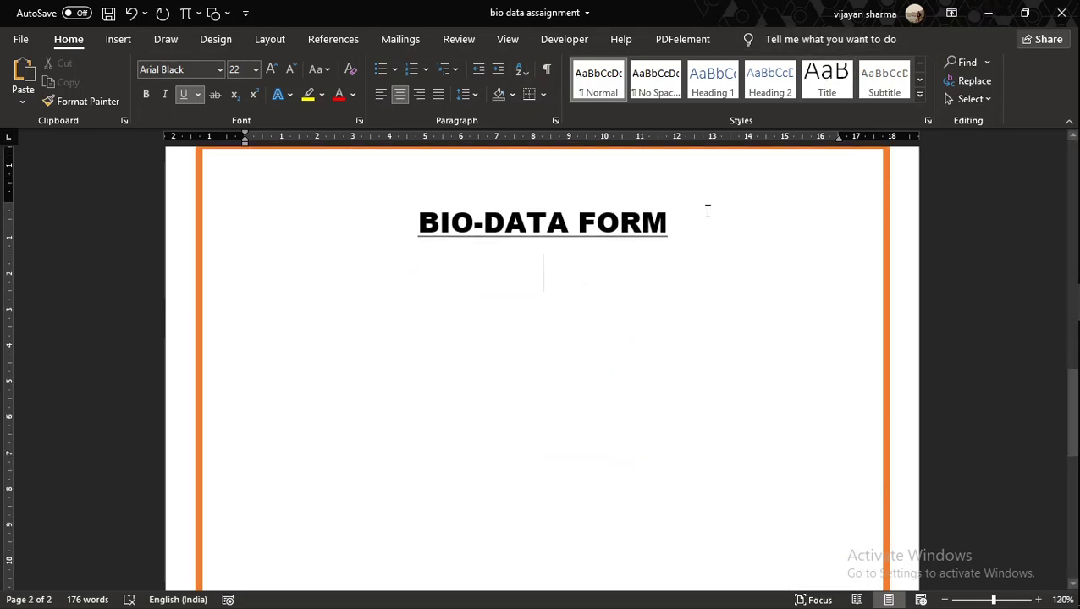
Switch to File Explorer, open the bio-data assignment PDF in the ICT folder for reference, and return to the Word document
click(987, 14)
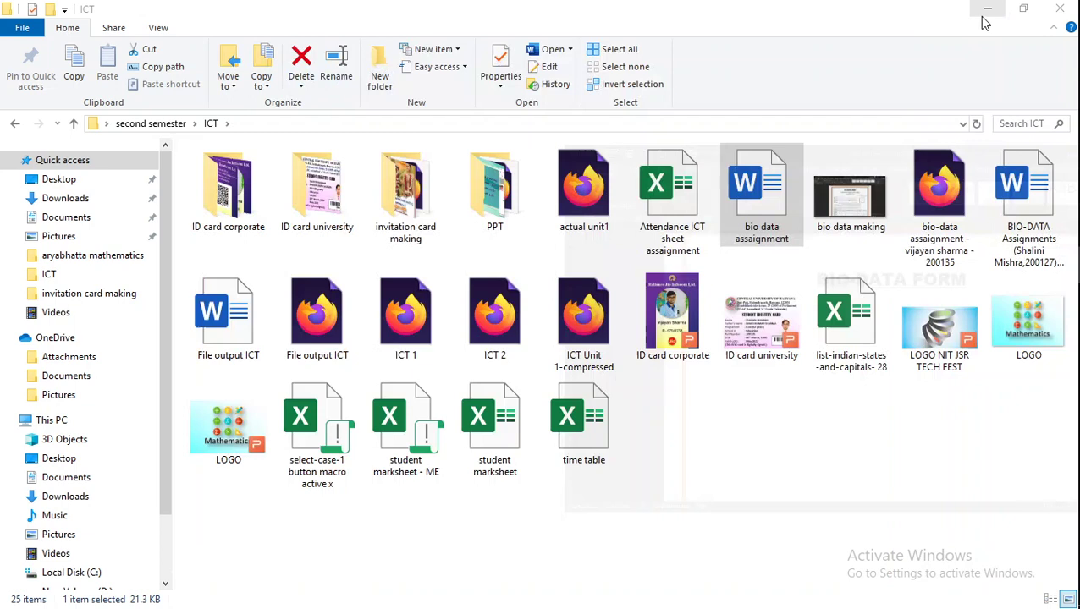
click(751, 406)
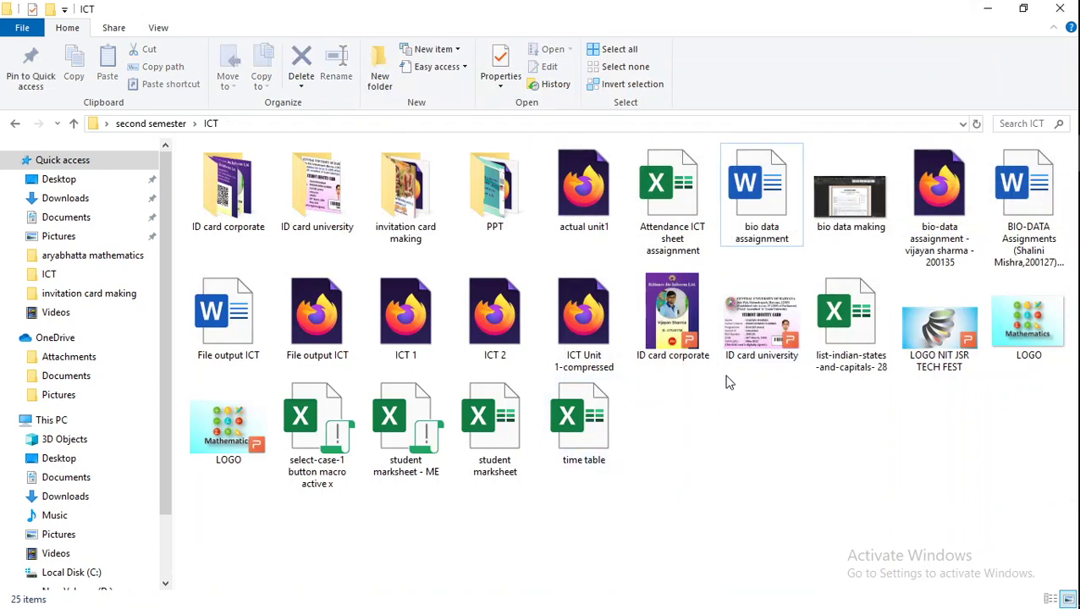
click(938, 203)
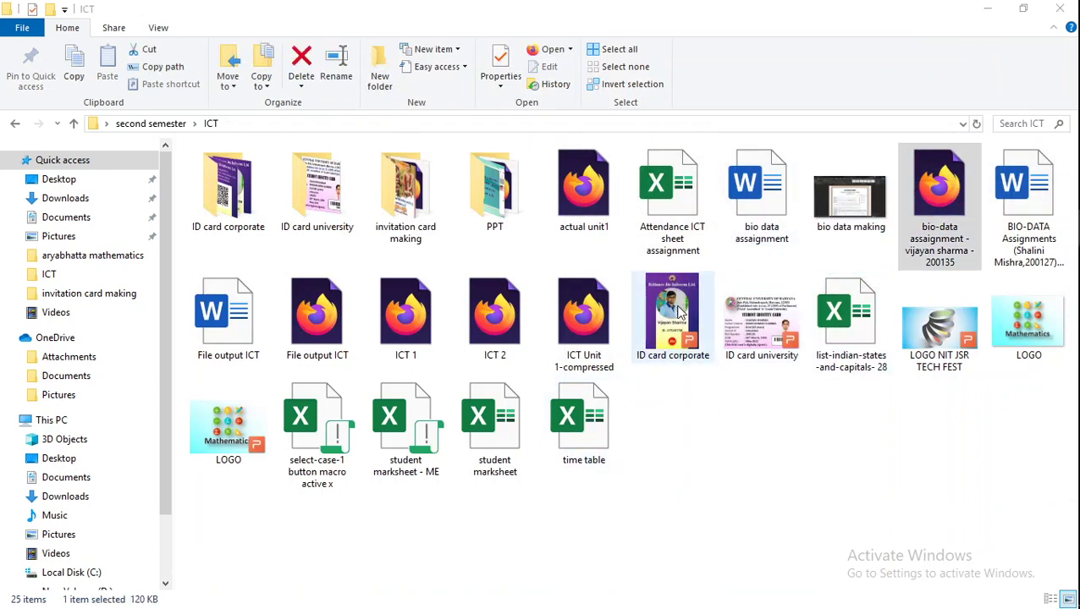
click(1055, 302)
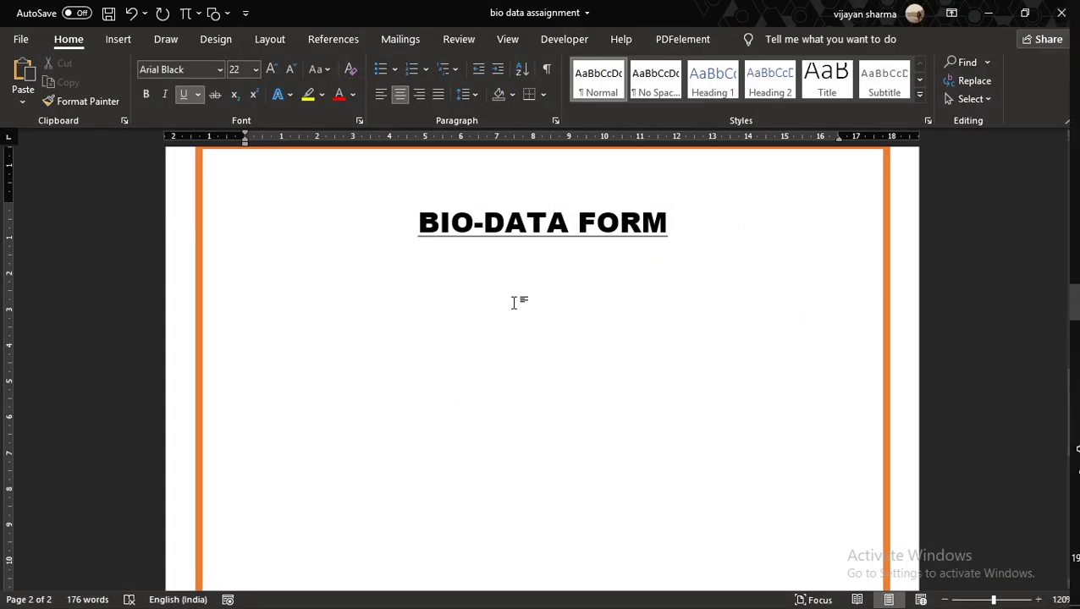
Enter Institute of Space Technology on the line below the new BIO-DATA FORM heading
text(Ins)
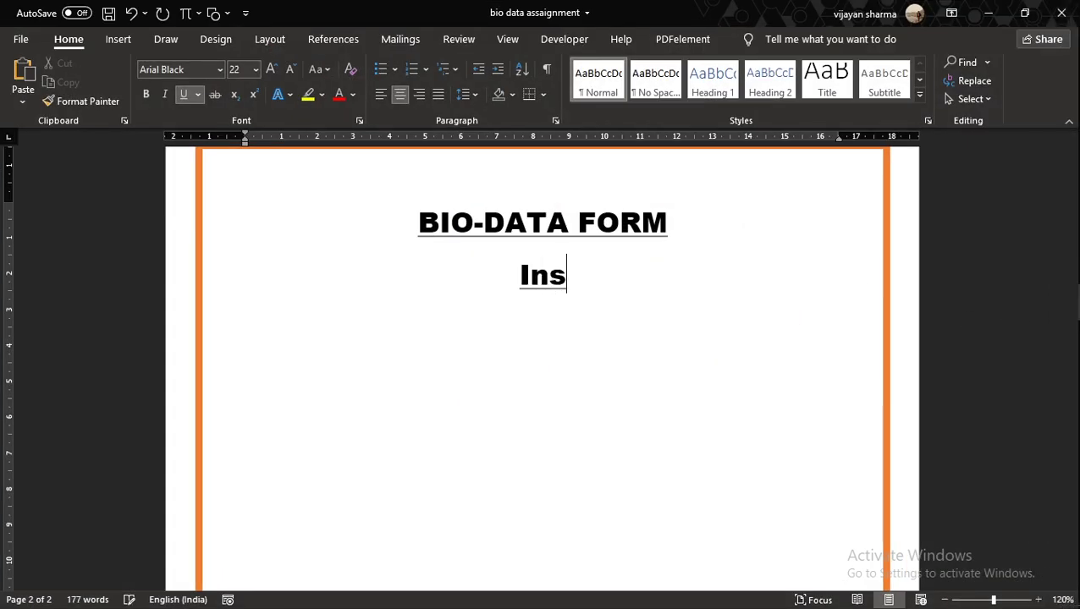
text(titute)
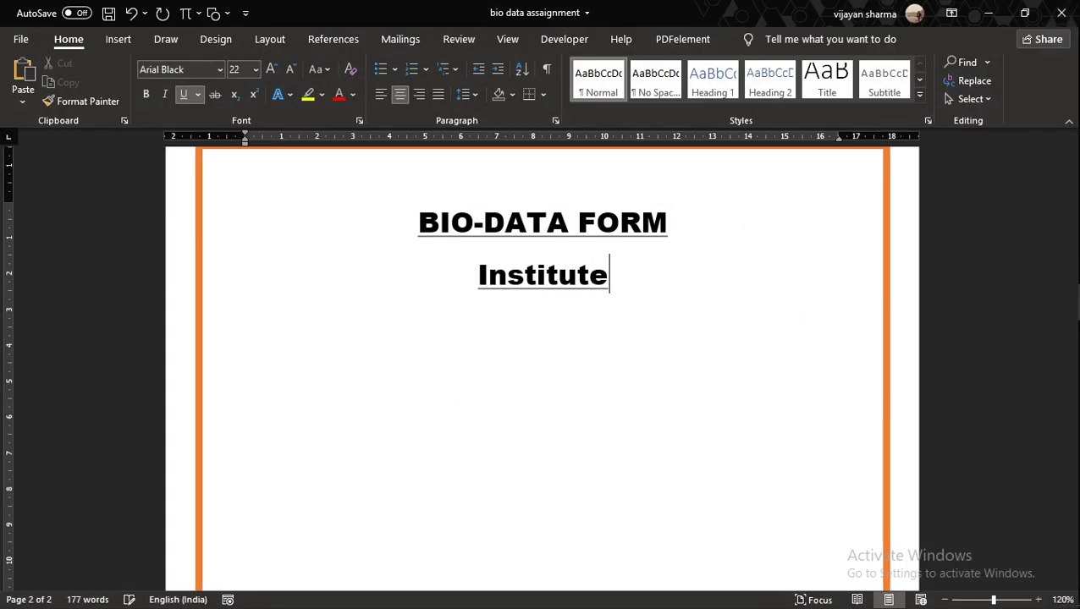
text( of Spac)
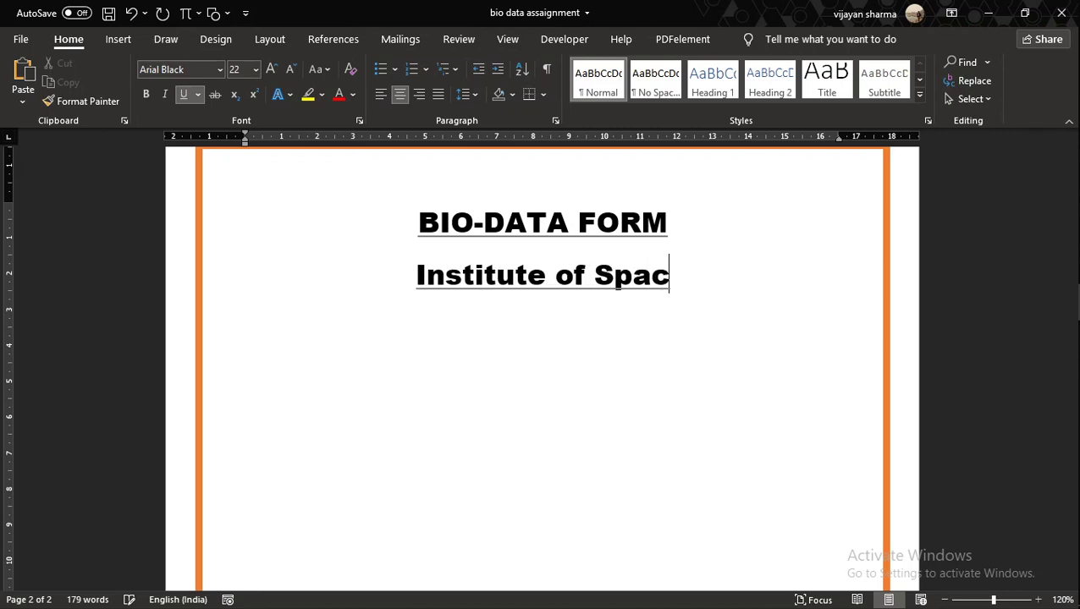
text(e Technology)
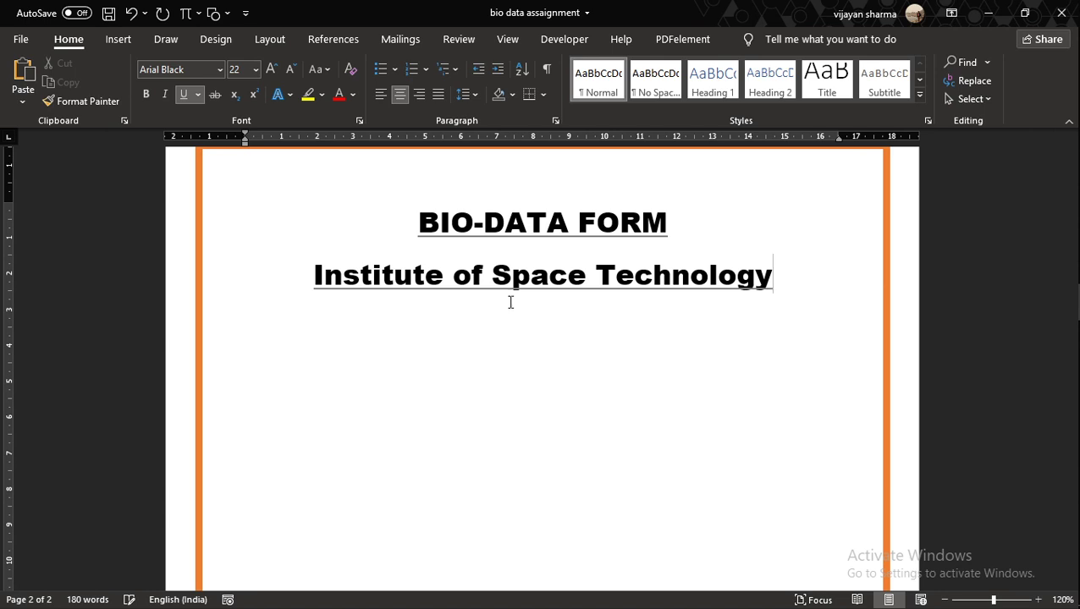
Format the Institute of Space Technology line in Calibri (Body) at 24 pt without an underline
drag(314, 275, 715, 278)
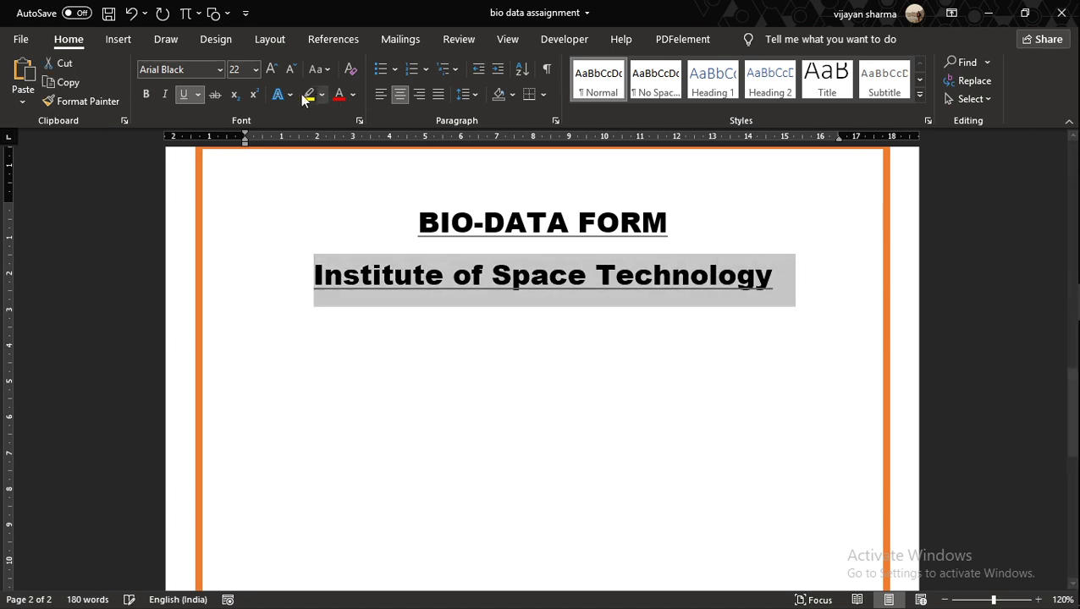
click(220, 71)
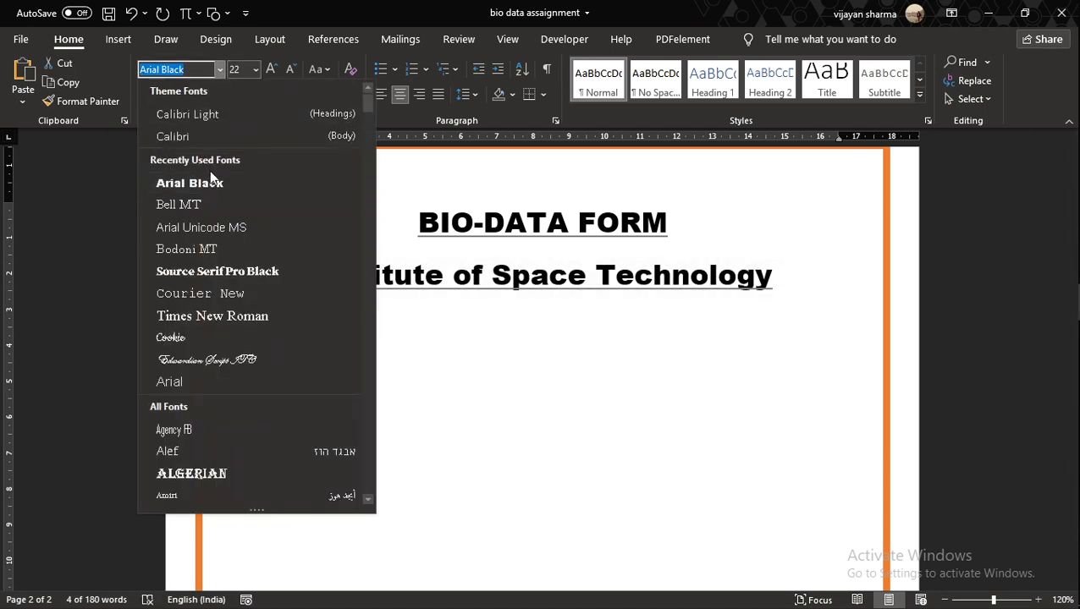
click(196, 133)
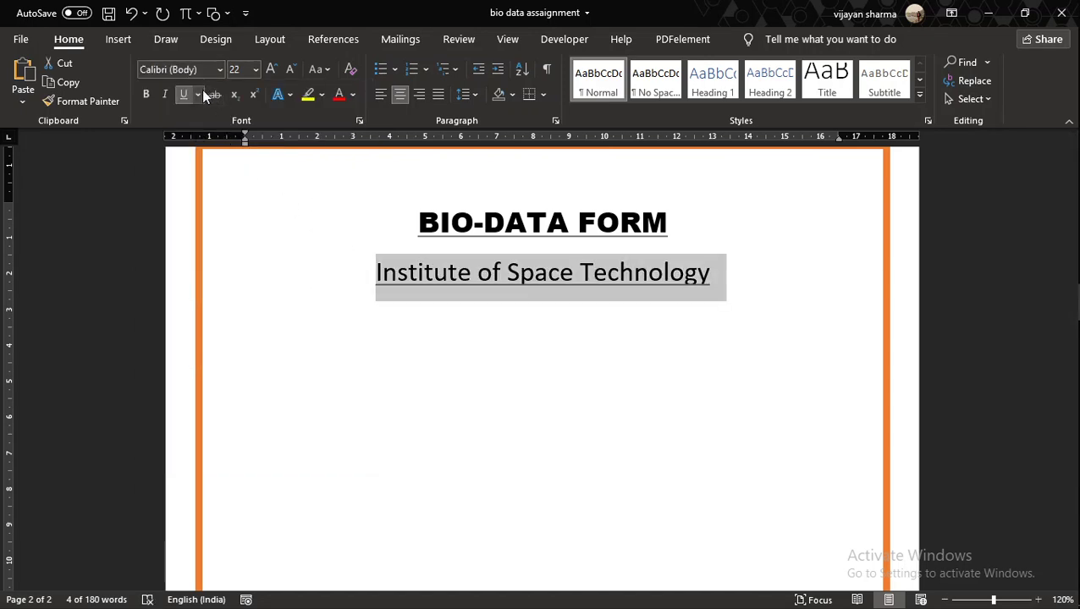
click(186, 94)
click(255, 69)
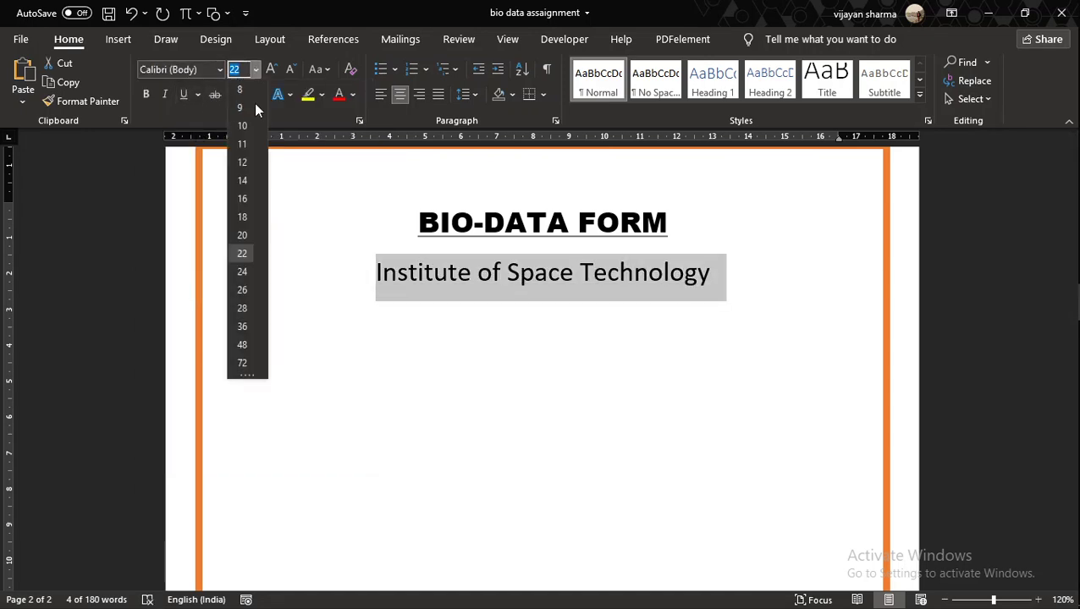
click(243, 198)
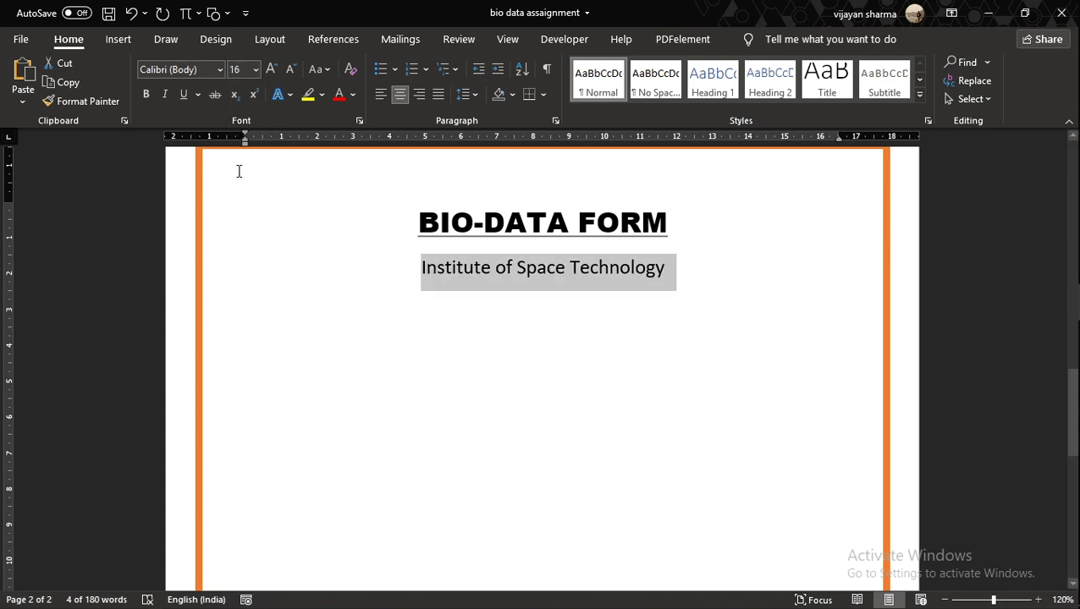
click(254, 68)
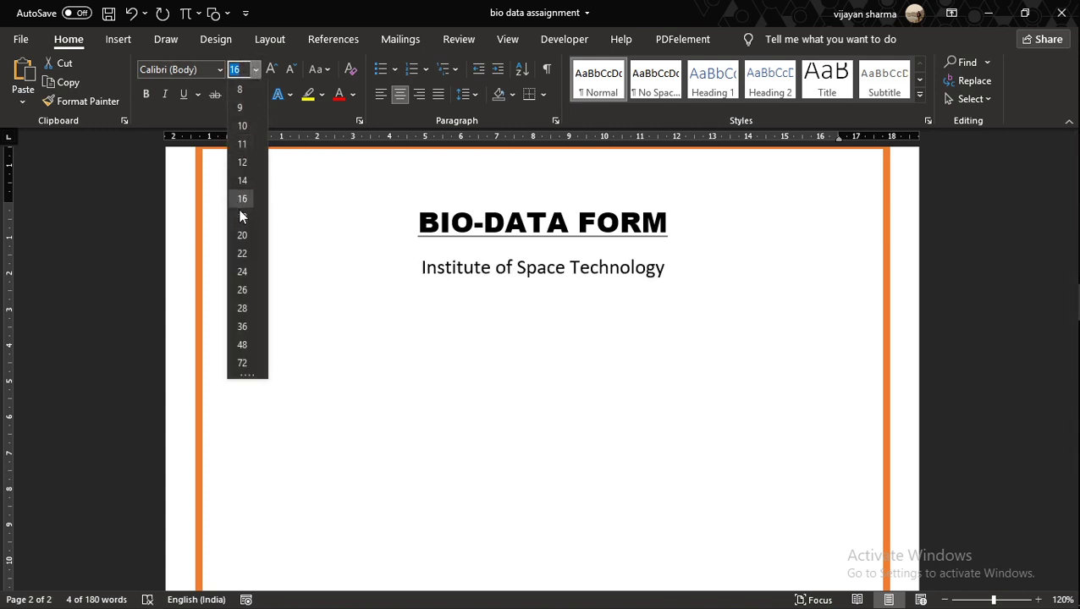
click(245, 272)
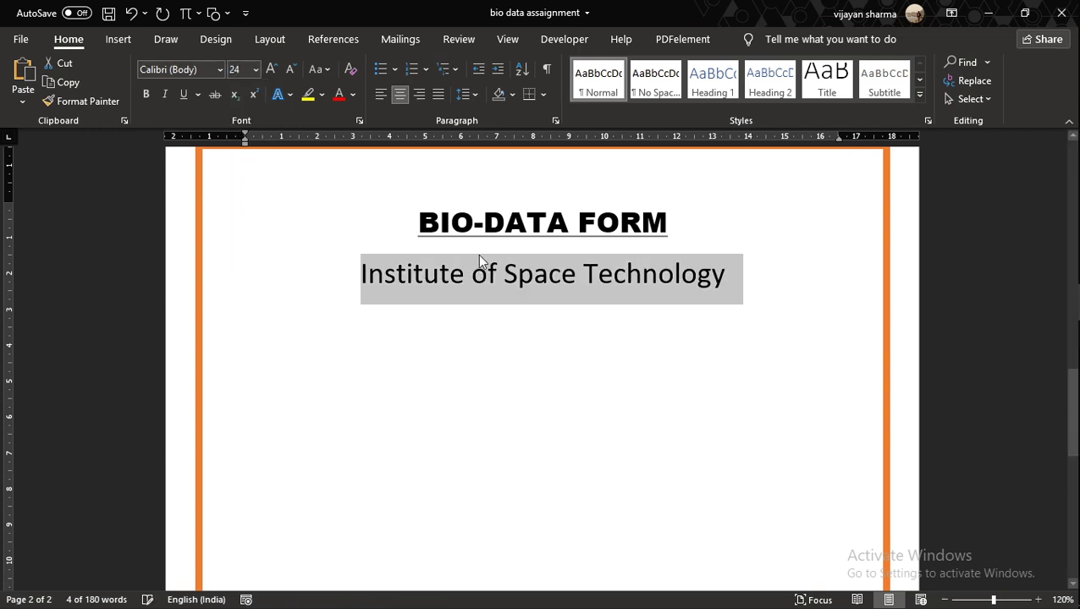
Enter Application Form on a new line below Institute of Space Technology
click(599, 279)
click(736, 279)
key(Return)
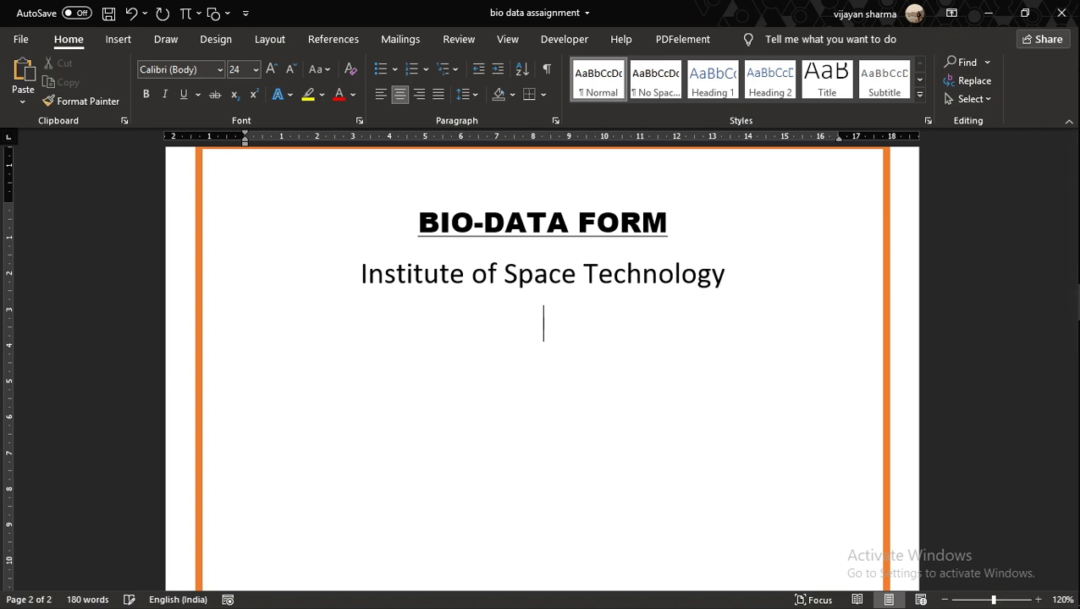
text(Applicat)
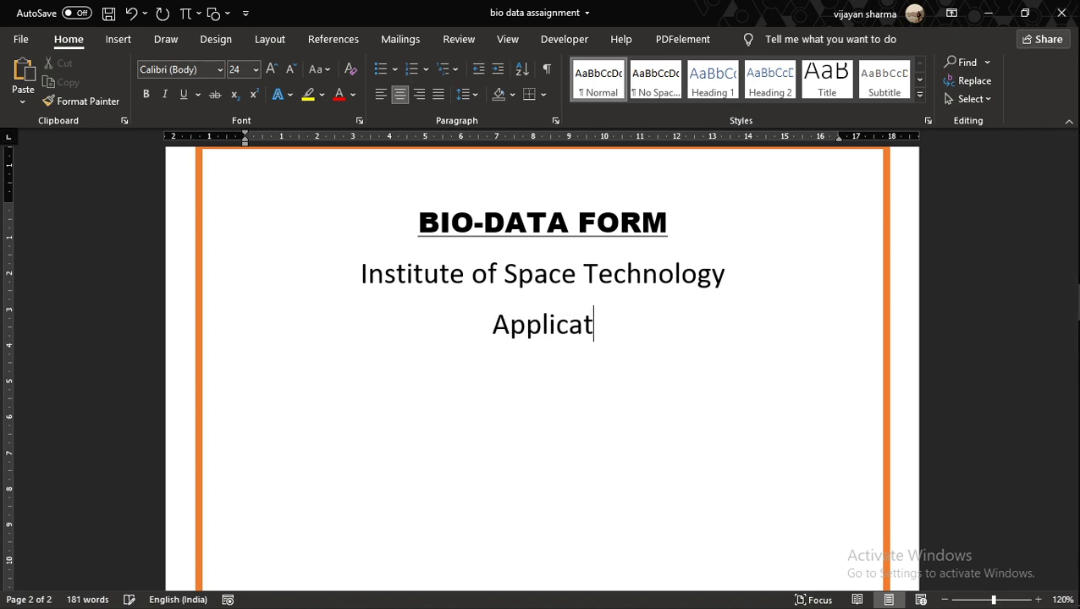
text(ion Form)
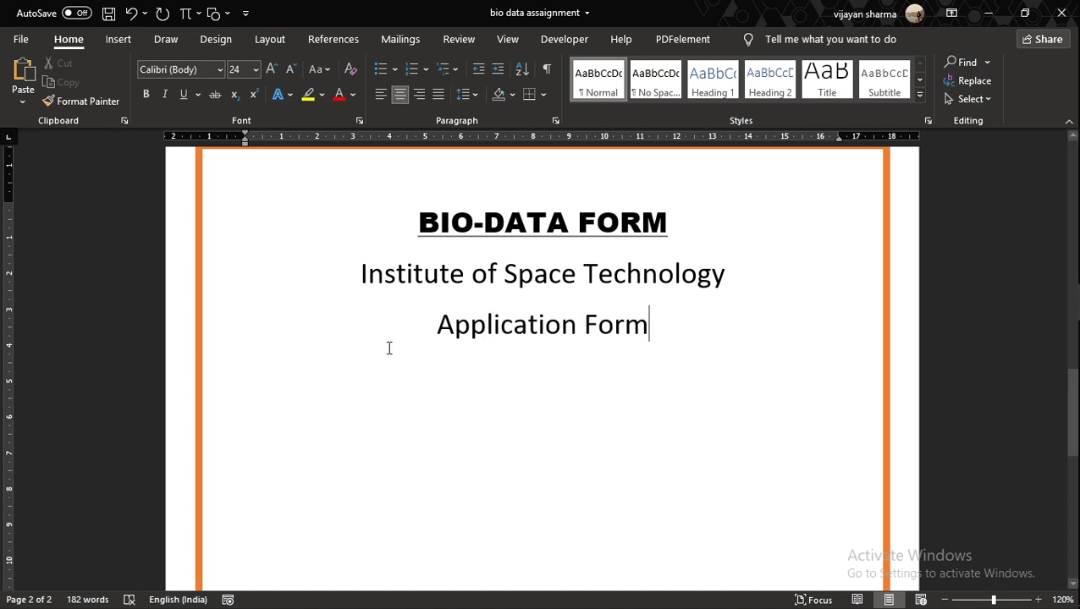
Set the font size of the Application Form line to 16
double_click(432, 325)
drag(606, 339, 633, 337)
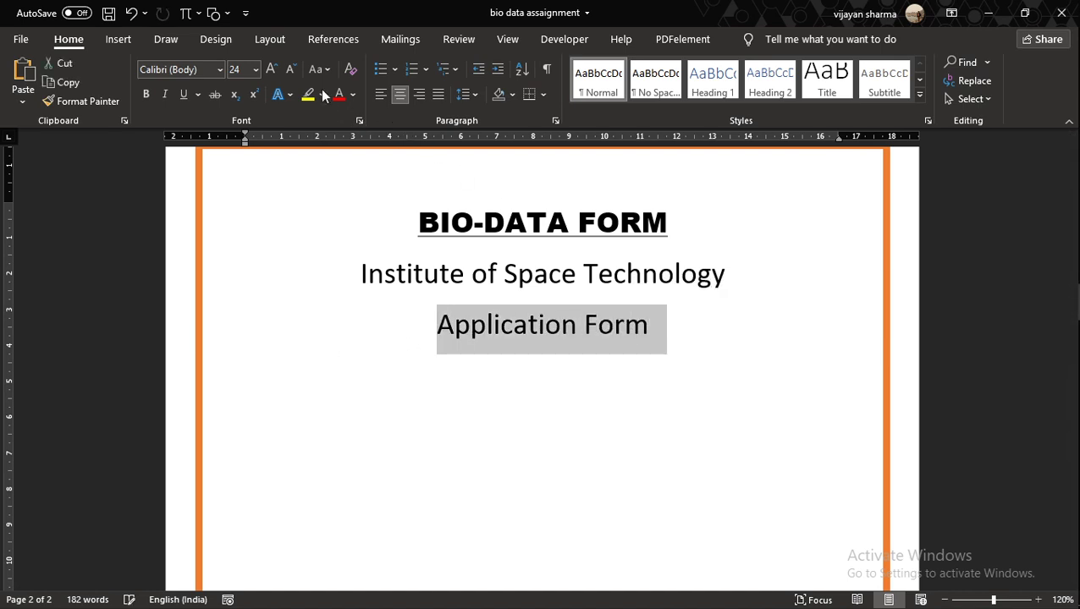
click(253, 70)
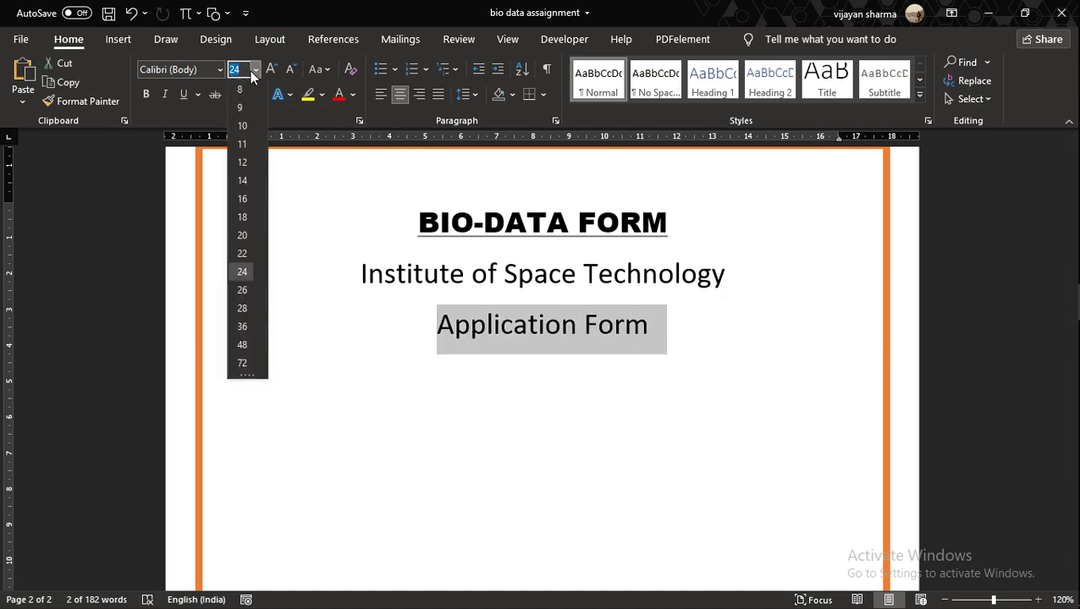
click(247, 197)
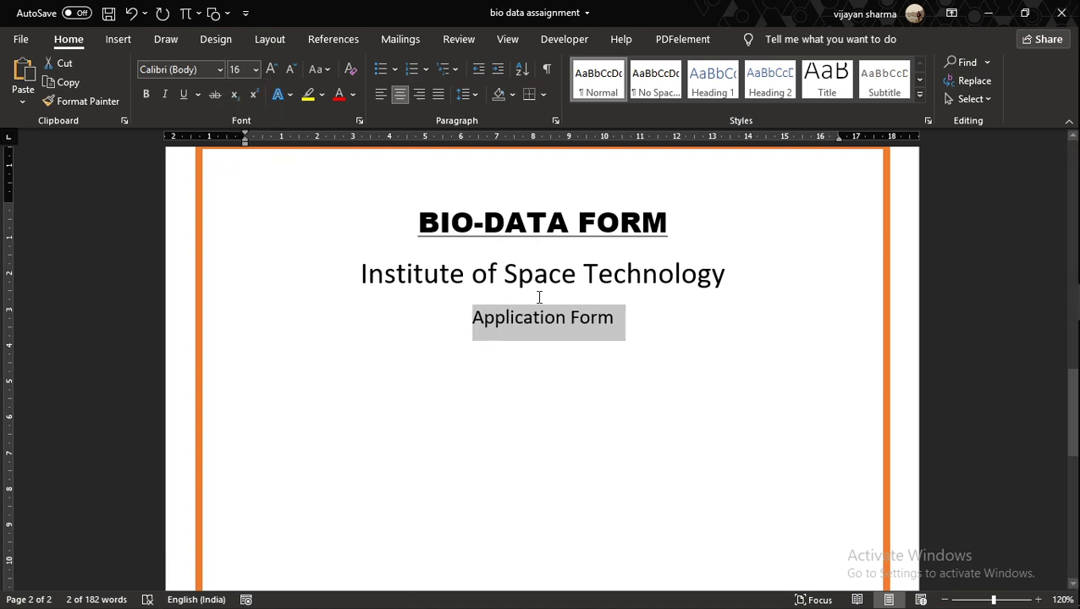
Remove the space after the BIO-DATA FORM and Institute of Space Technology paragraphs
drag(415, 210, 596, 296)
click(477, 94)
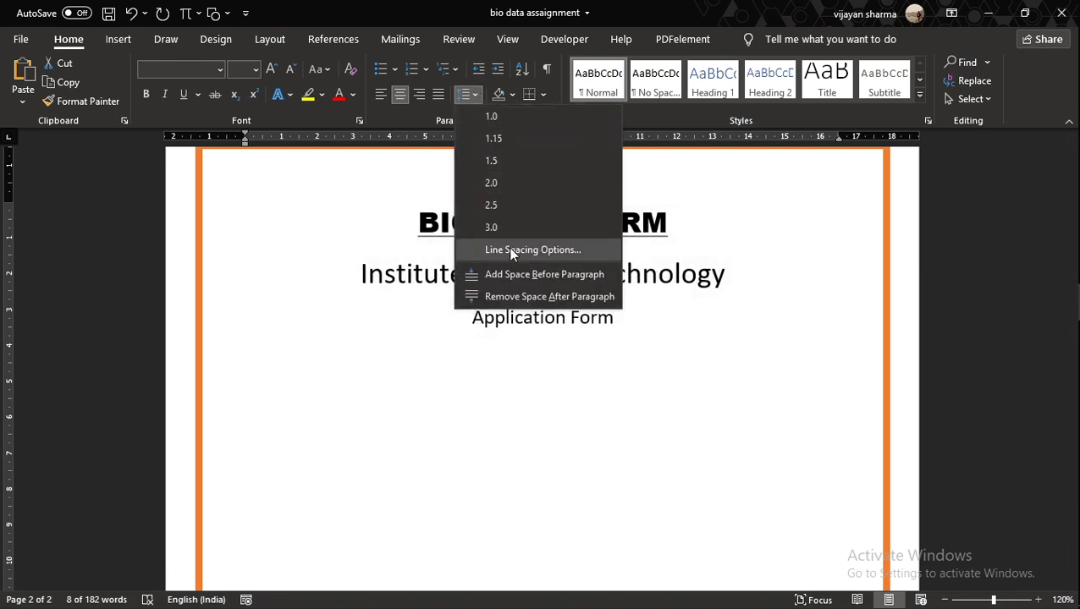
click(513, 292)
click(675, 269)
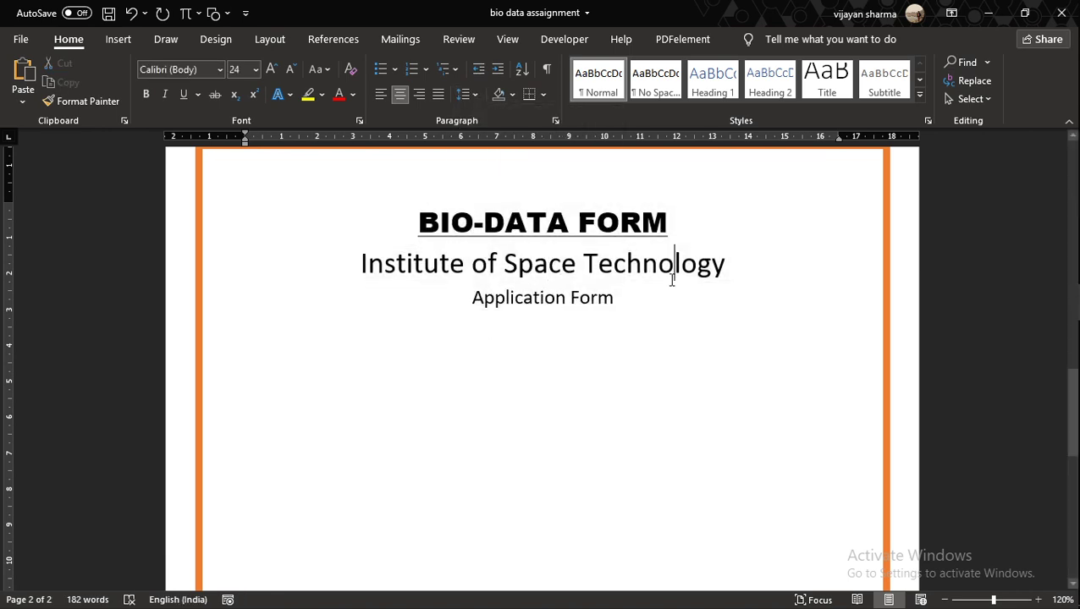
Start a left-aligned line with font size 10 below Application Form
scroll(664, 271, up, 2)
scroll(644, 262, down, 3)
click(626, 256)
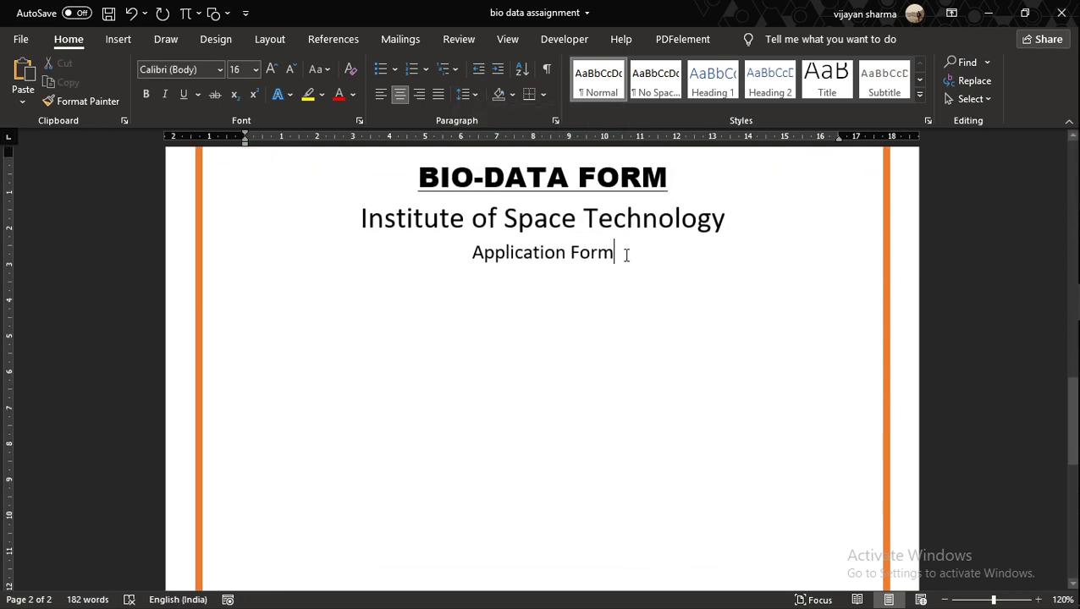
key(Return)
click(382, 95)
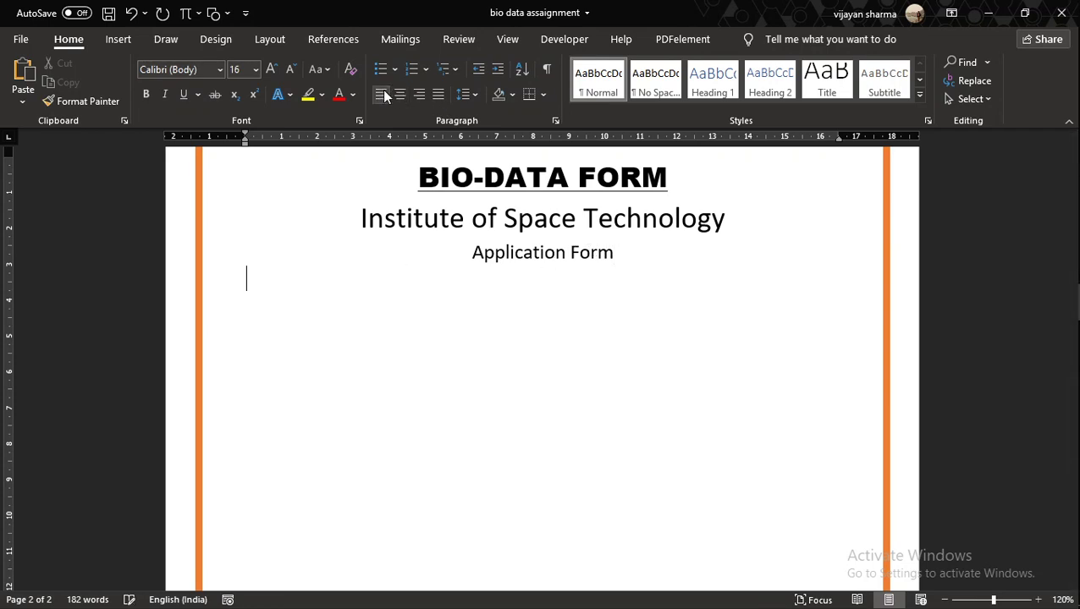
click(255, 74)
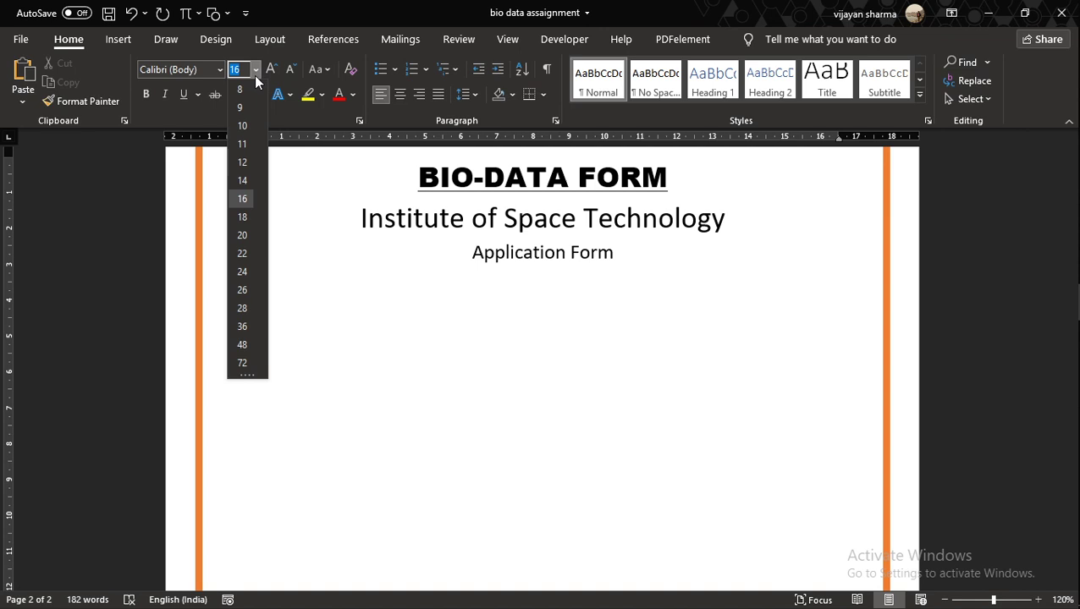
click(243, 119)
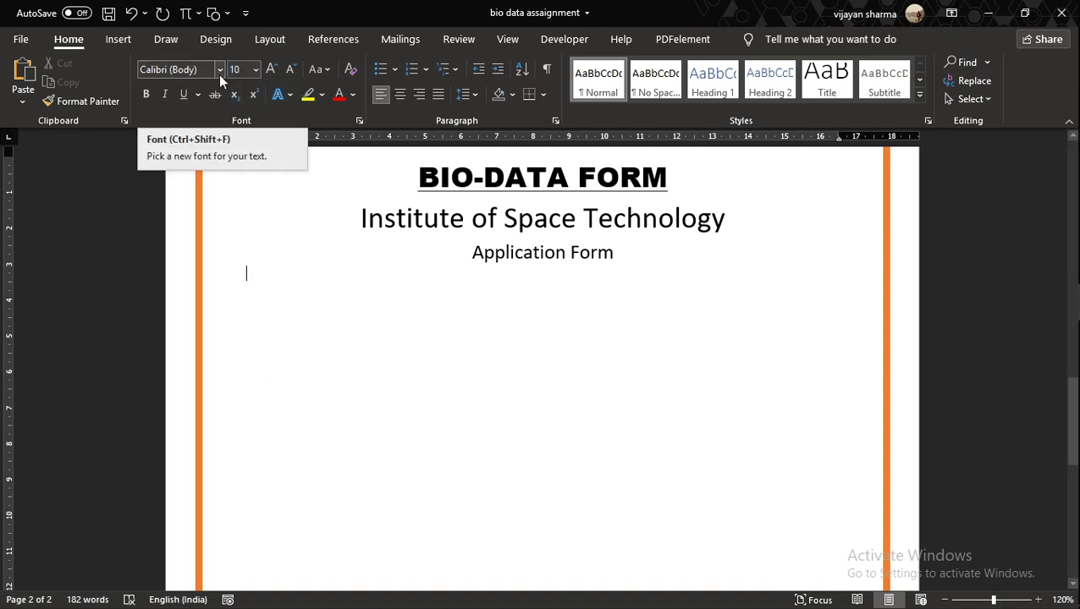
Enter the label Computer number: followed by an underscore blank, with the spelling of Computer corrected
text(C)
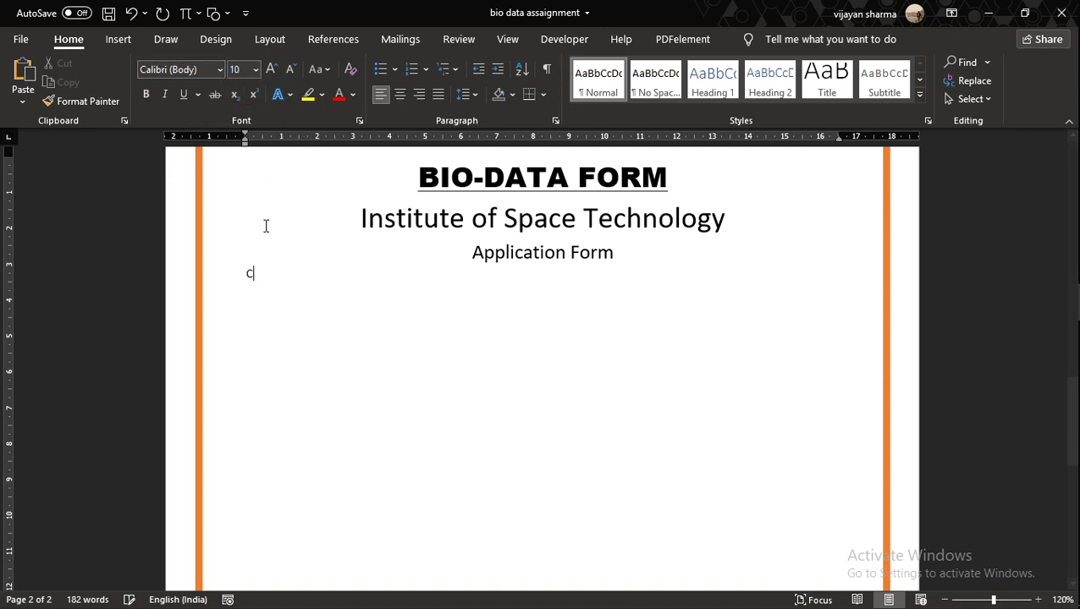
text(oumputer number)
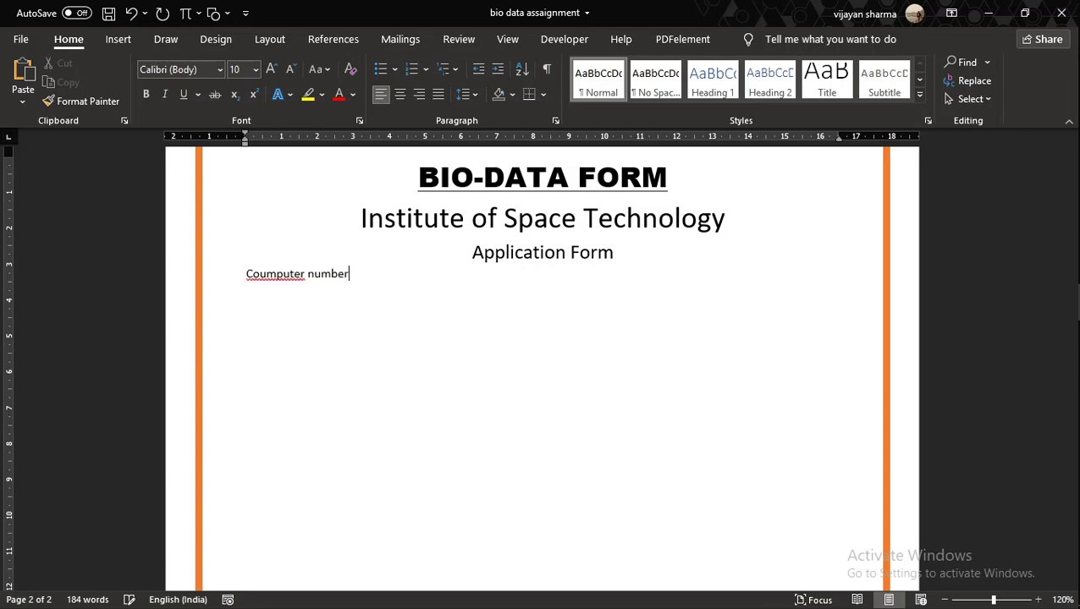
right_click(273, 271)
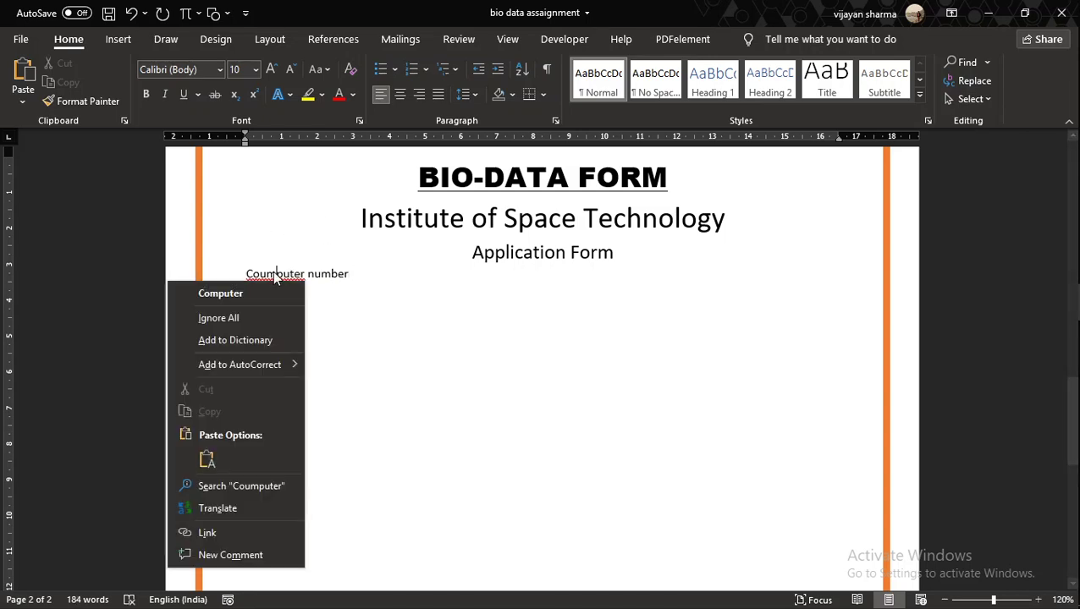
click(253, 289)
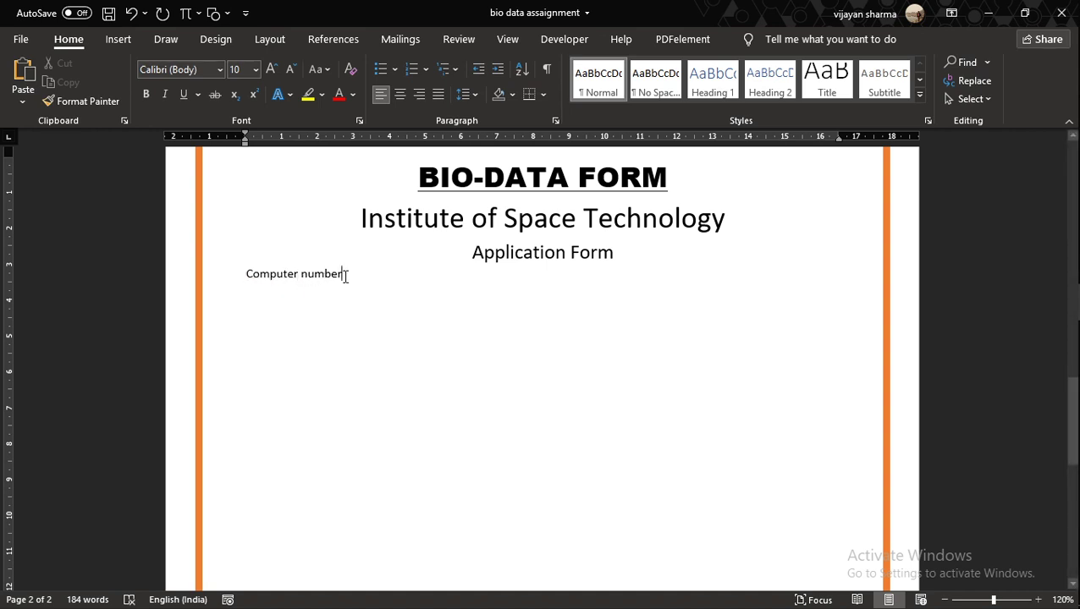
text(:)
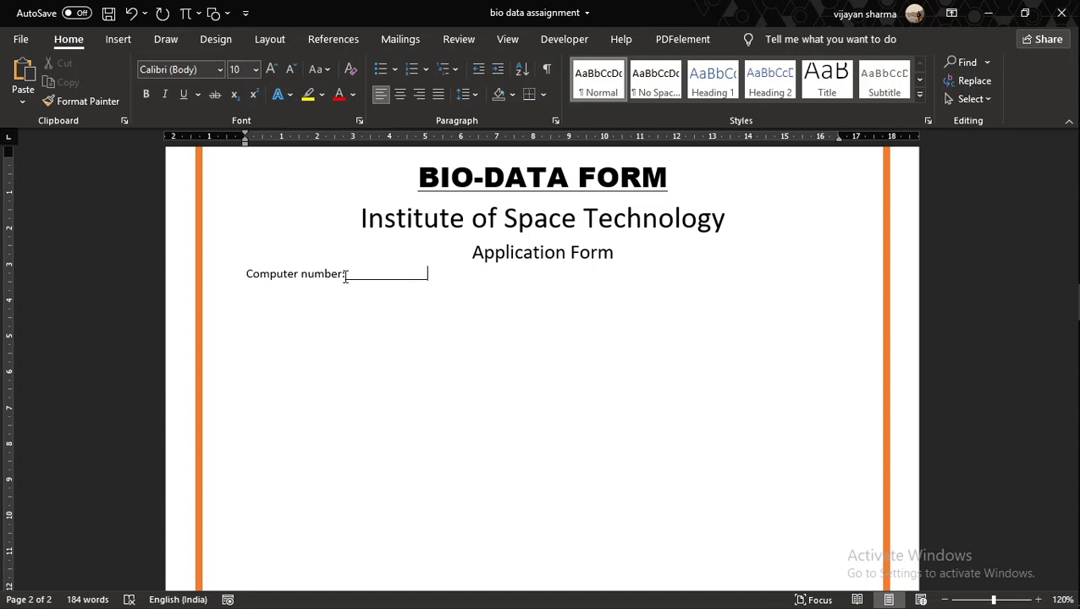
Add the note (for official use only) on a new line below the computer number field
key(Return)
text(())
text(for)
text( official use only))
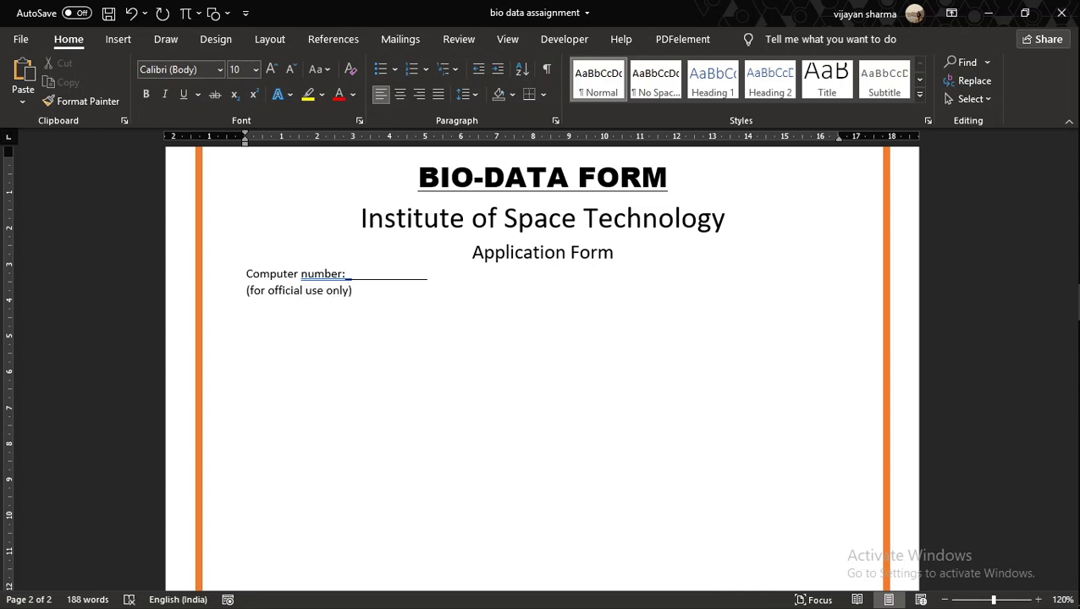
Ignore the grammar flag on the Computer number label and enter Post Applied for on a new line below the note
right_click(331, 276)
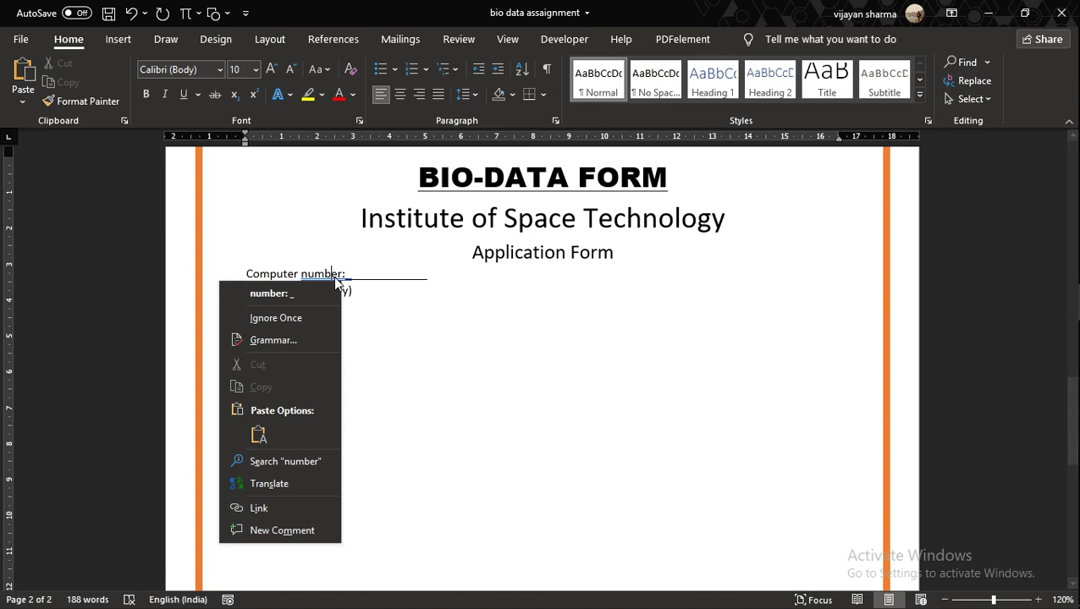
click(302, 317)
key(Return)
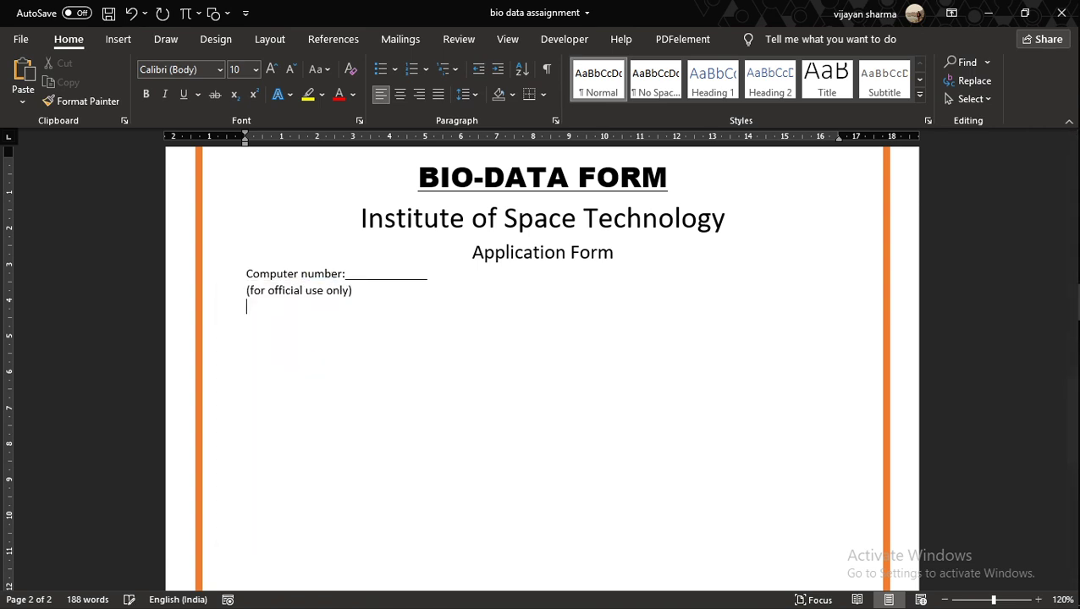
text(Post Applied for)
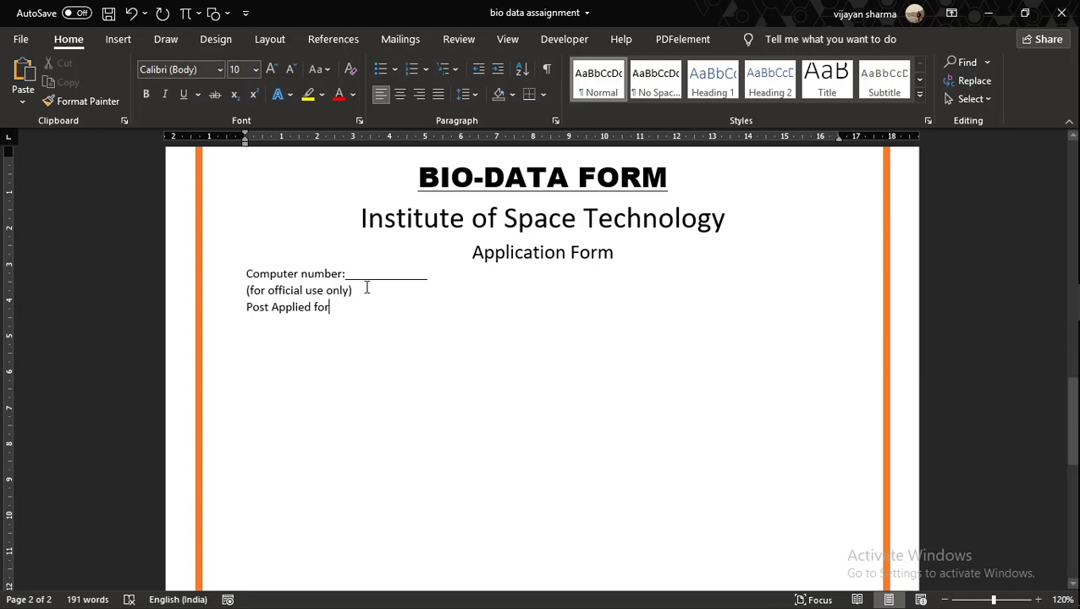
Right-align the Computer number line and the (for official use only) note
drag(244, 273, 413, 291)
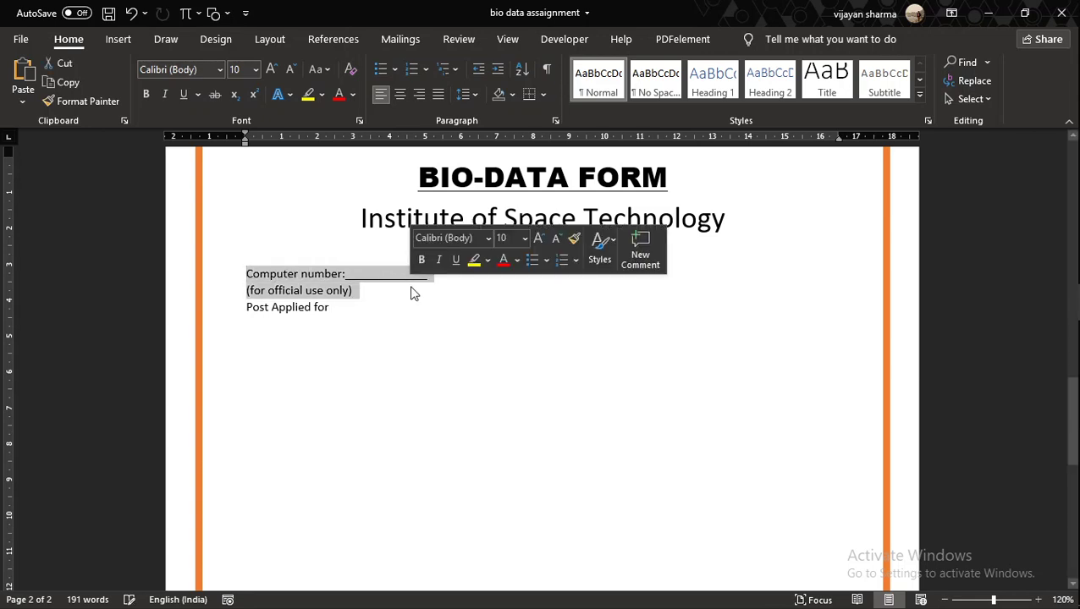
click(420, 96)
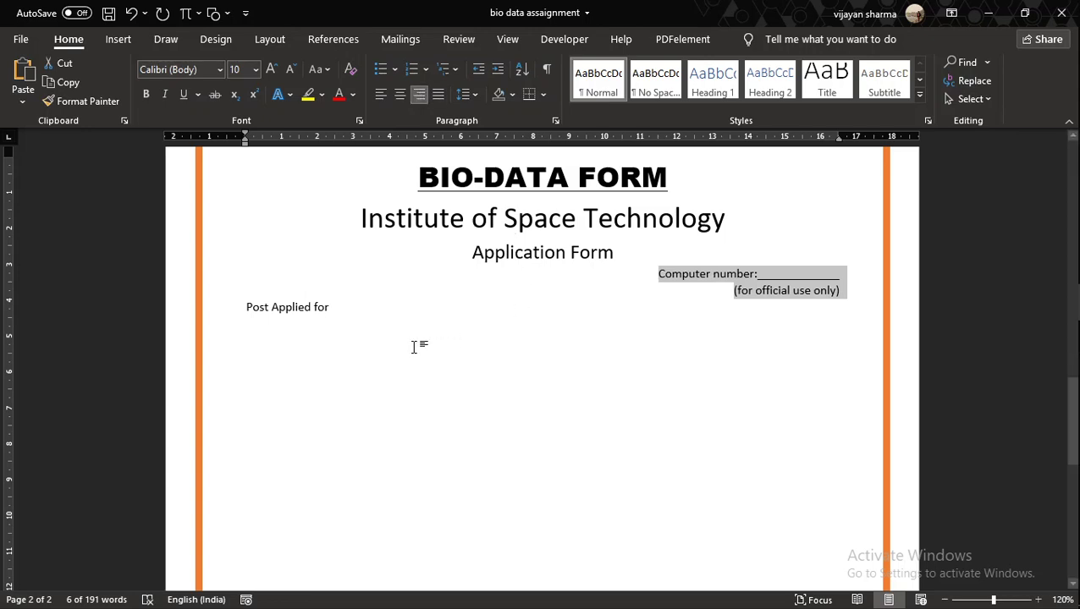
Complete the Post Applied for field with a spaced colon and a long underscore blank
click(338, 307)
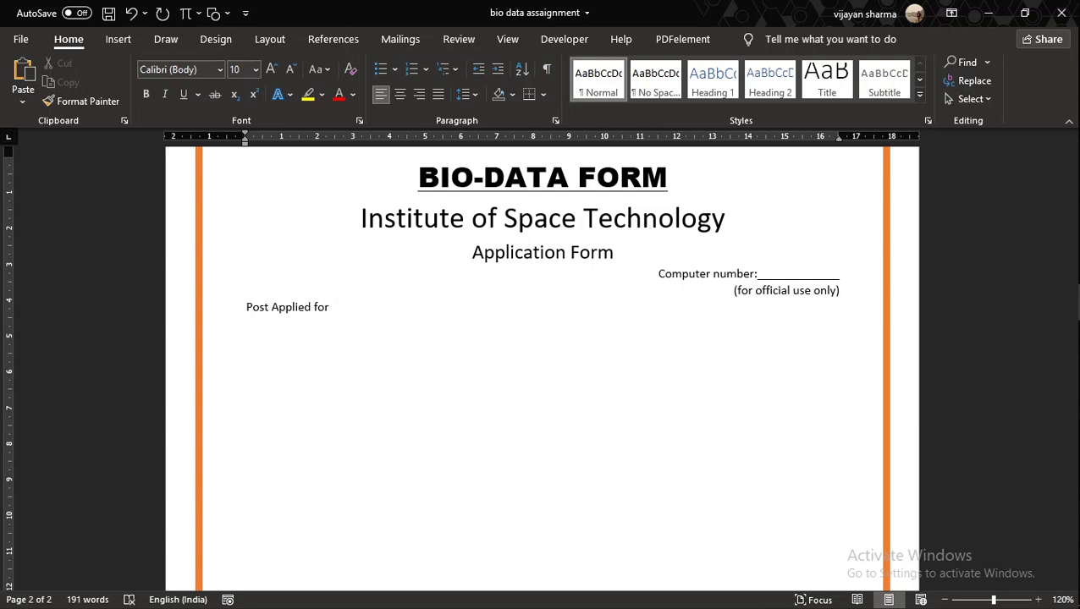
text(:)
text(____________________________________________)
text(______)
key(BackSpace)
key(BackSpace)
key(BackSpace)
key(BackSpace)
key(BackSpace)
key(BackSpace)
key(BackSpace)
Add a Name field on the next line, with a colon and underscore blank aligned to the Post Applied for row
key(Return)
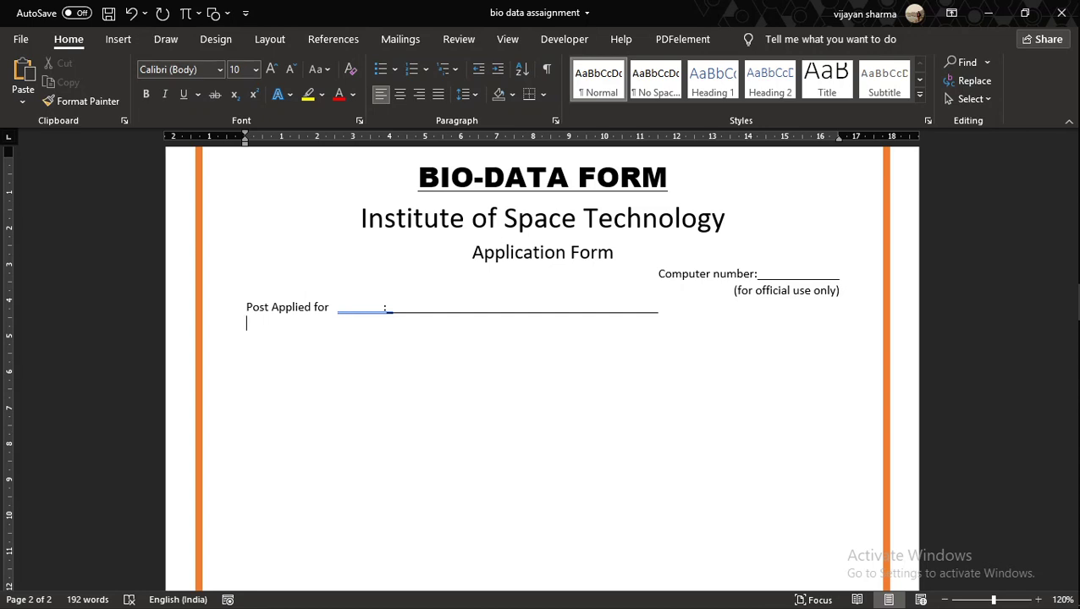
text(N)
key(BackSpace)
text(Name)
key(Tab)
key(Tab)
key(Tab)
text(:)
text( ___________________________________)
text(______)
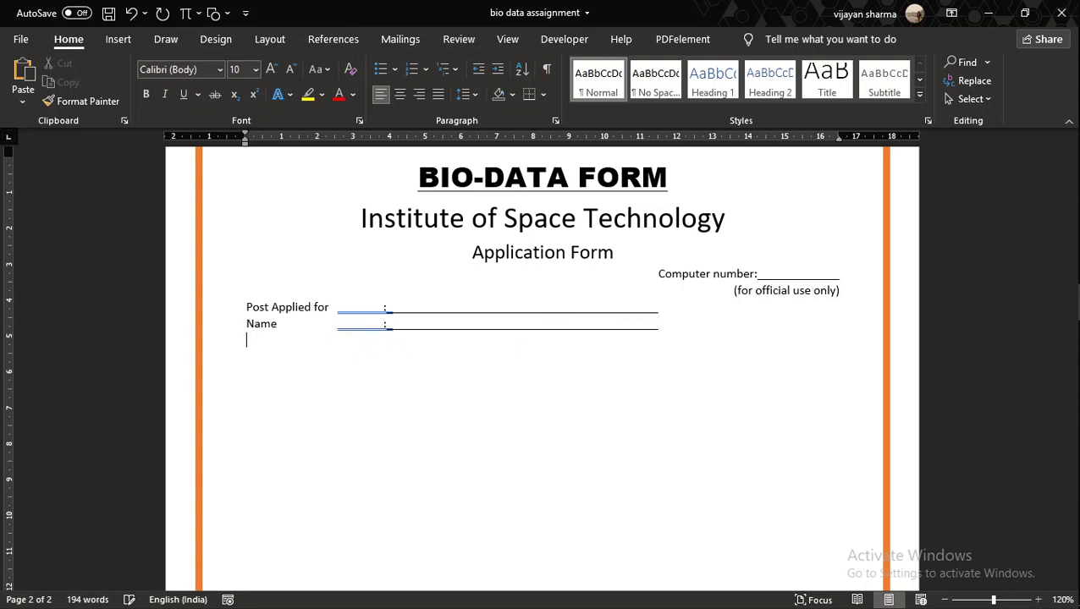
Add a Father's Name field below Name, with a tab-aligned colon and underscore blank
text(Fathers)
key(BackSpace)
text('s )
text(Name)
key(Tab)
text(:___________________________________________)
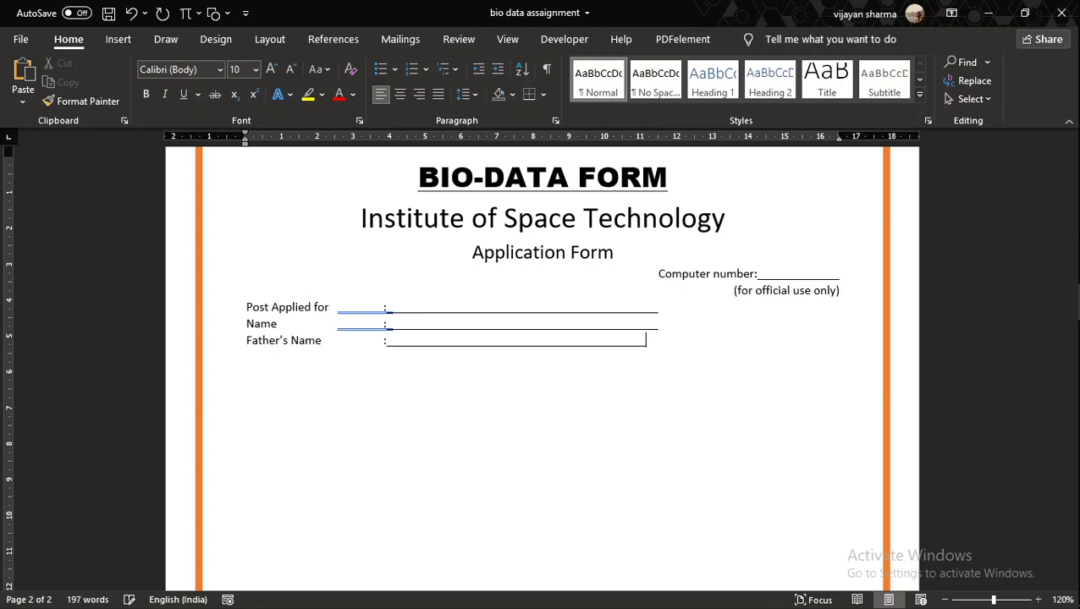
Add a Date of Birth field below Father's Name, with a tab-aligned colon and long underscore blank
key(Return)
text(Date of )
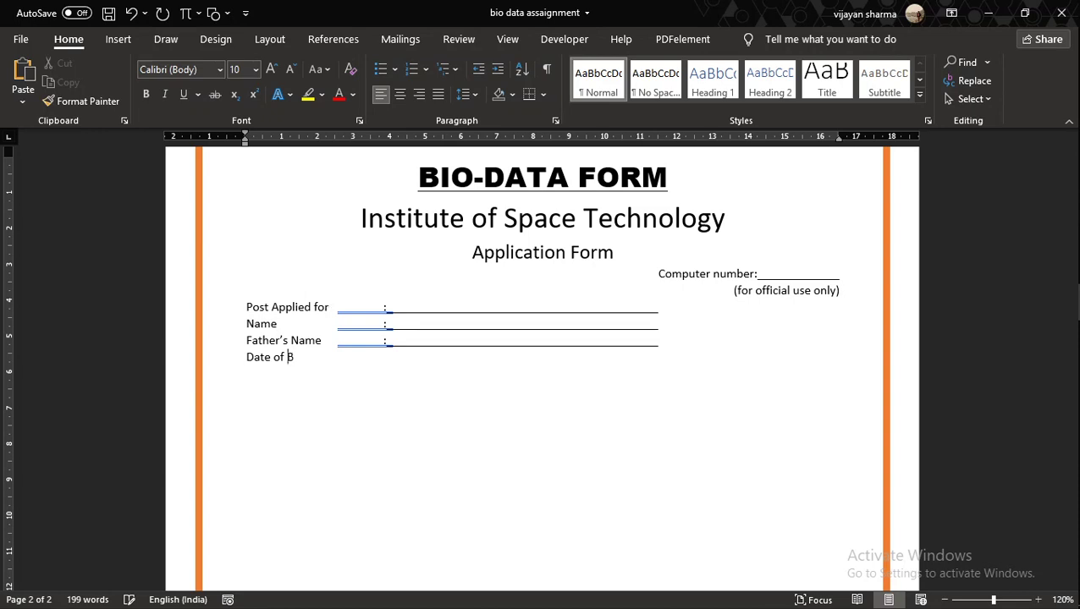
text(Birth)
key(Tab)
text(:___________________________________________)
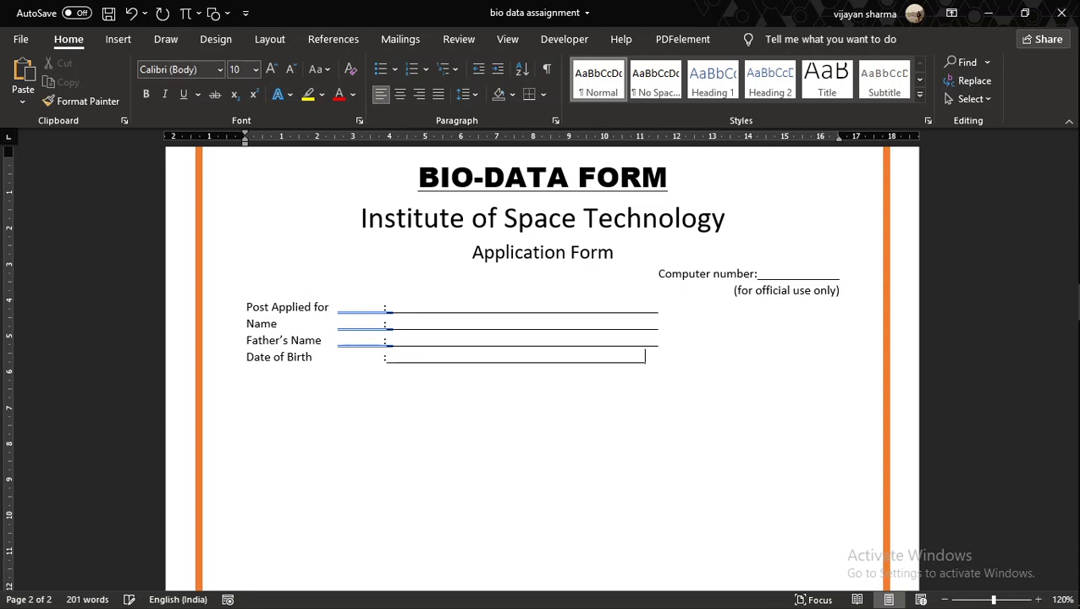
Add a Marital status field below Date of Birth, with a colon and underscore blank aligned to the rows above
key(Return)
text(Marital)
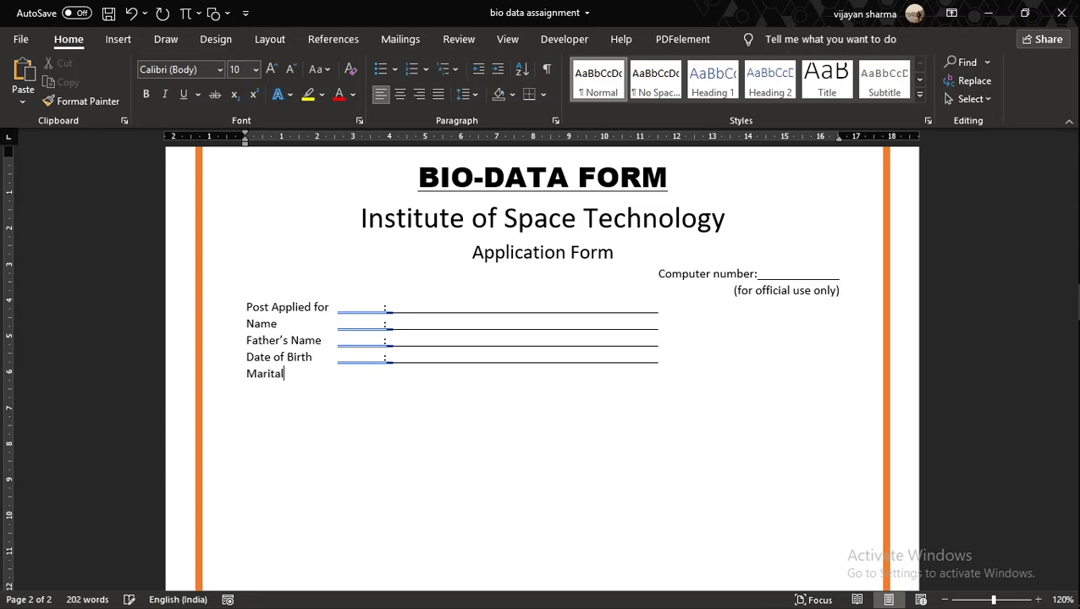
text( status)
key(Tab)
key(Tab)
text(:)
key(Tab)
key(Tab)
key(Tab)
text(___________________________________________)
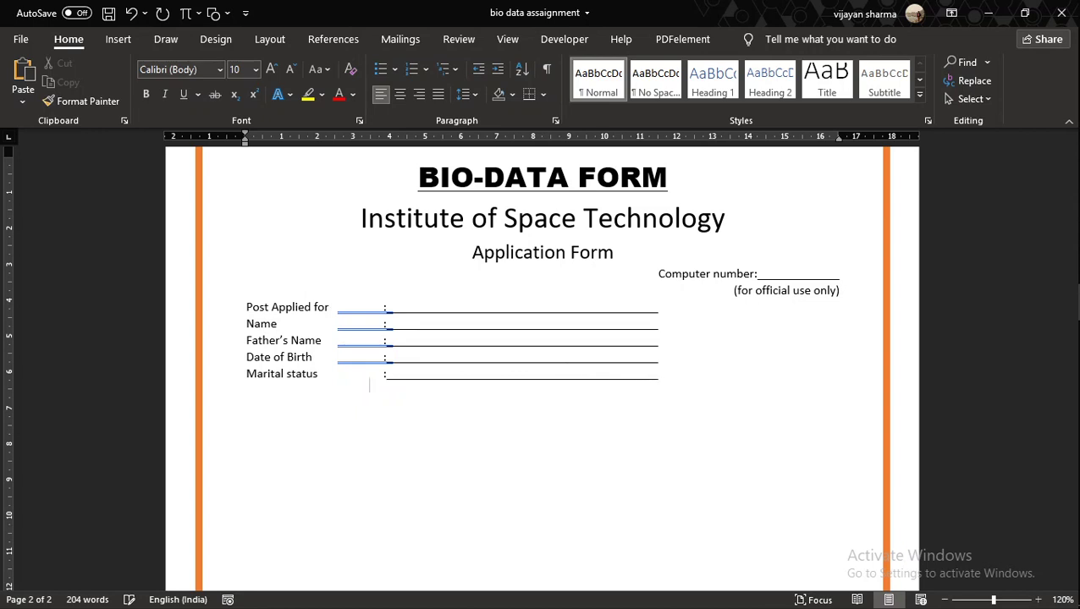
key(Return)
Insert an Age: label midway along the Date of Birth blank, keeping the line's end aligned with the rows above
click(508, 359)
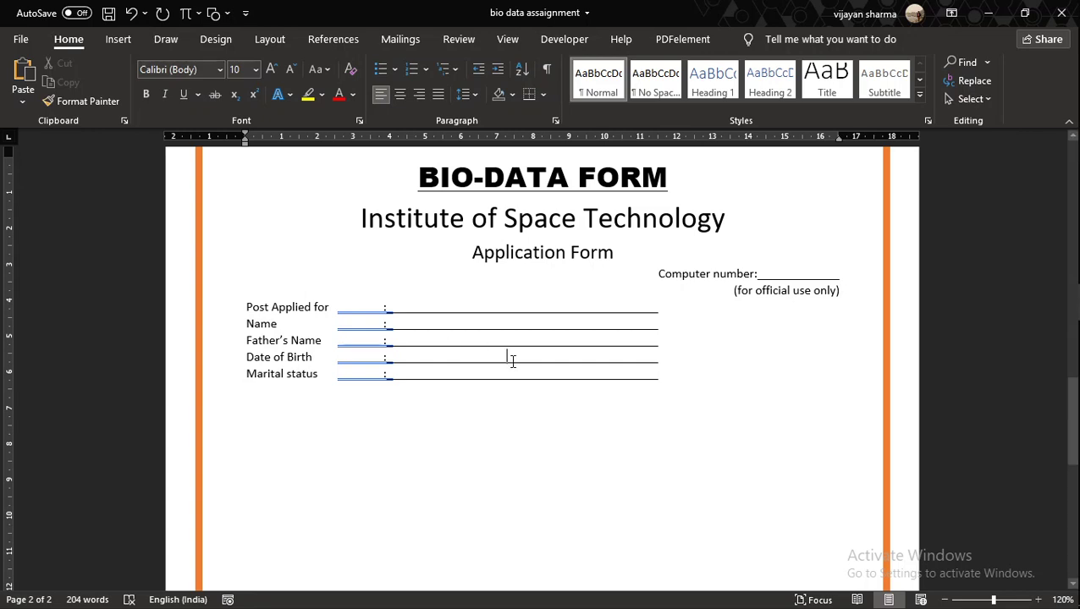
key(Delete)
key(Delete)
key(Delete)
key(Delete)
text(Age :)
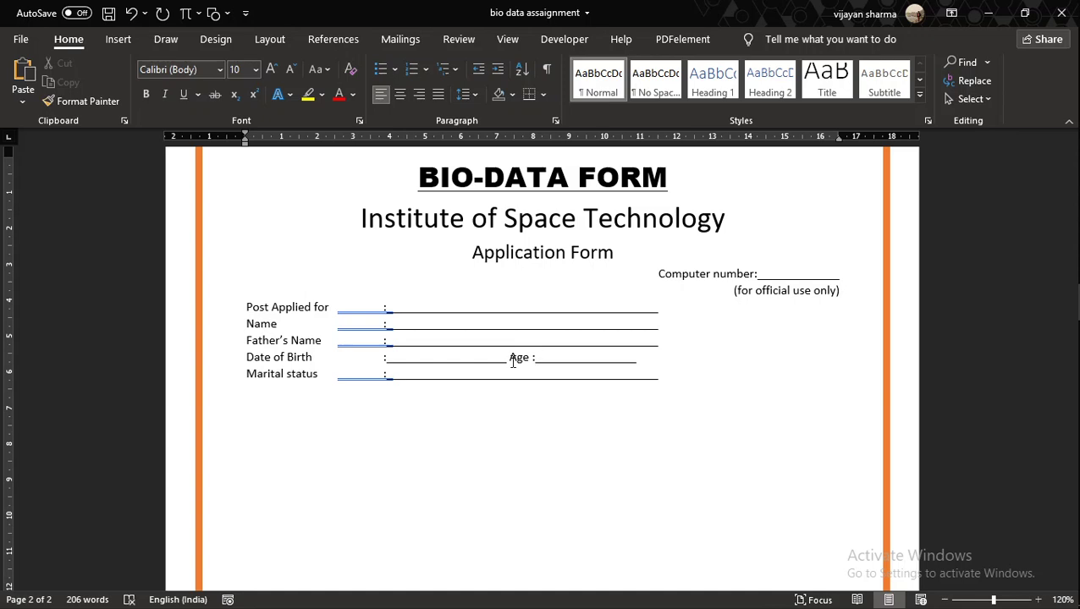
click(599, 358)
key(BackSpace)
click(530, 358)
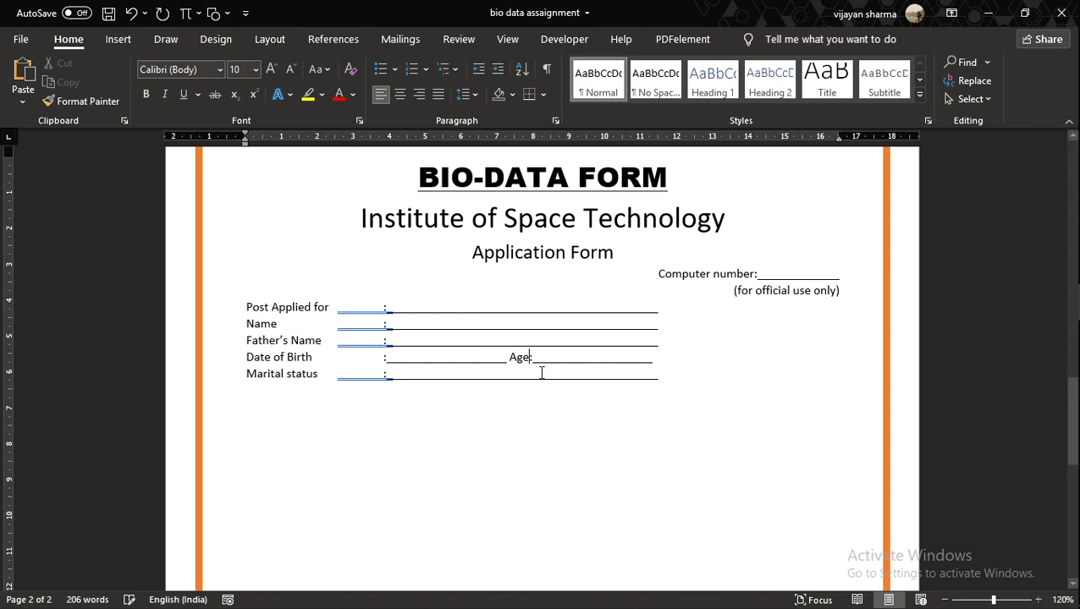
click(579, 360)
text(_)
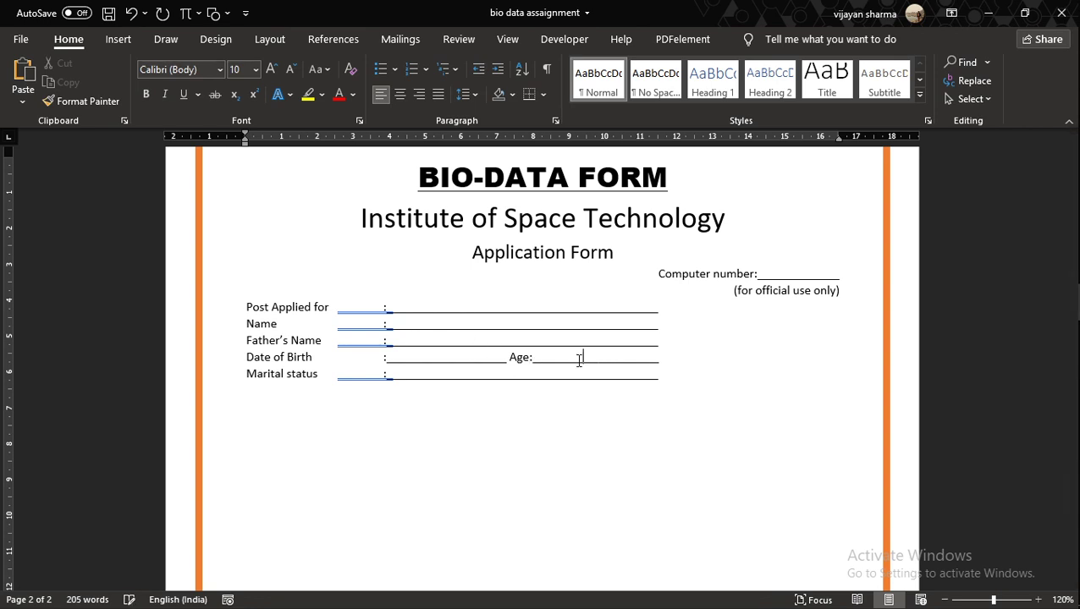
Insert a Domicile: label midway along the Marital status blank, roughly beneath the Age label
click(509, 380)
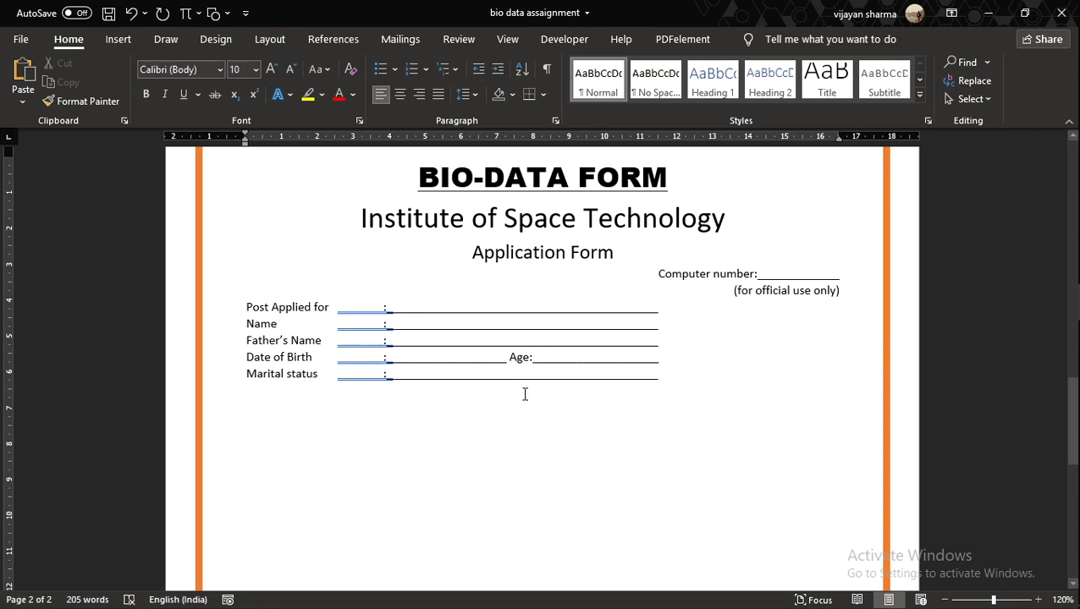
text(D)
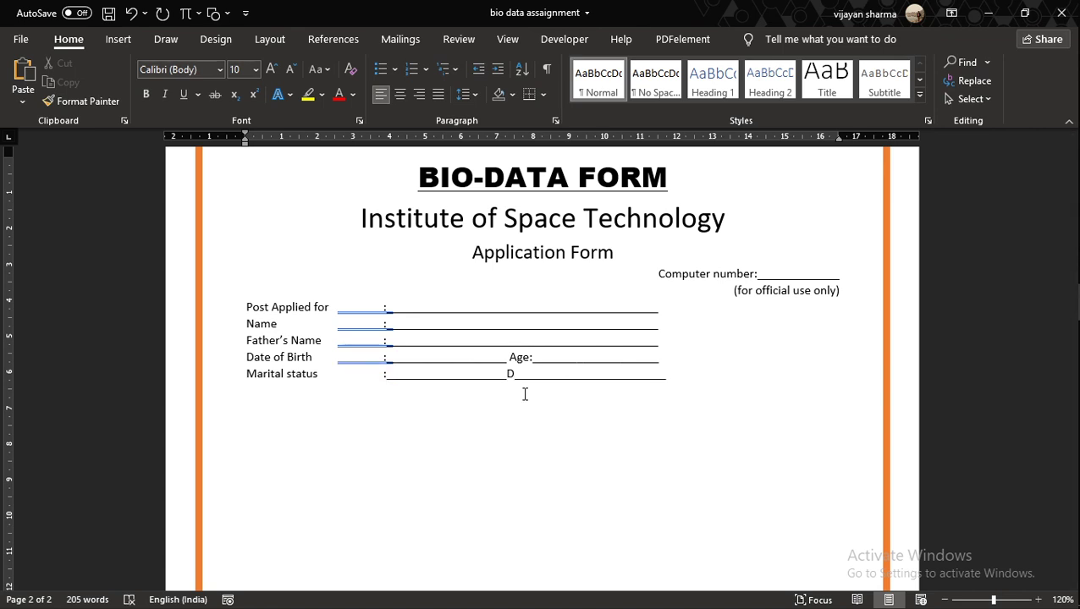
key(BackSpace)
text(Domicile:)
click(508, 374)
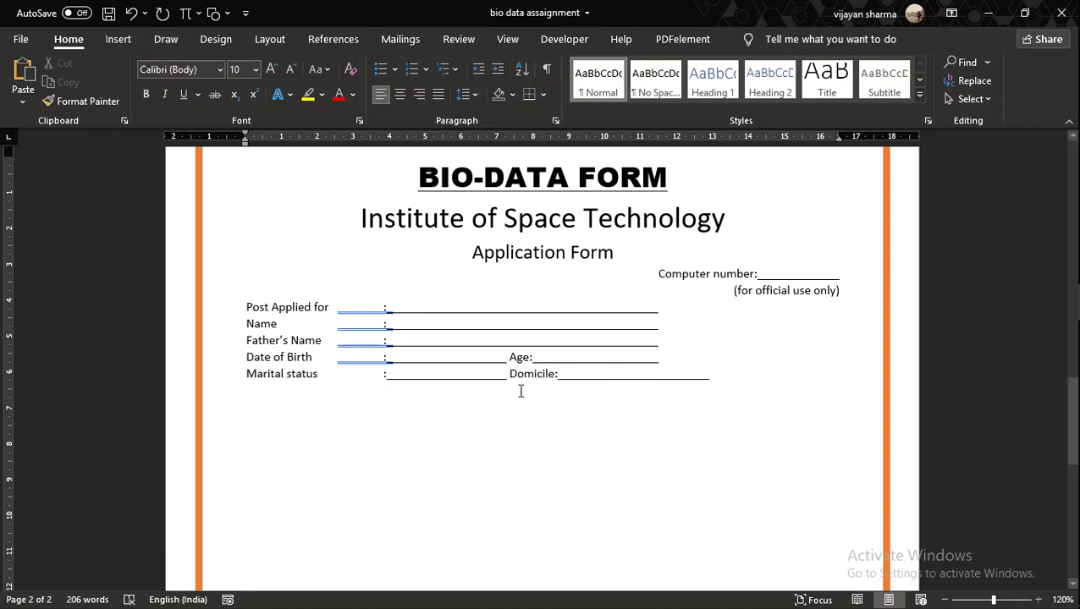
key(BackSpace)
text(_)
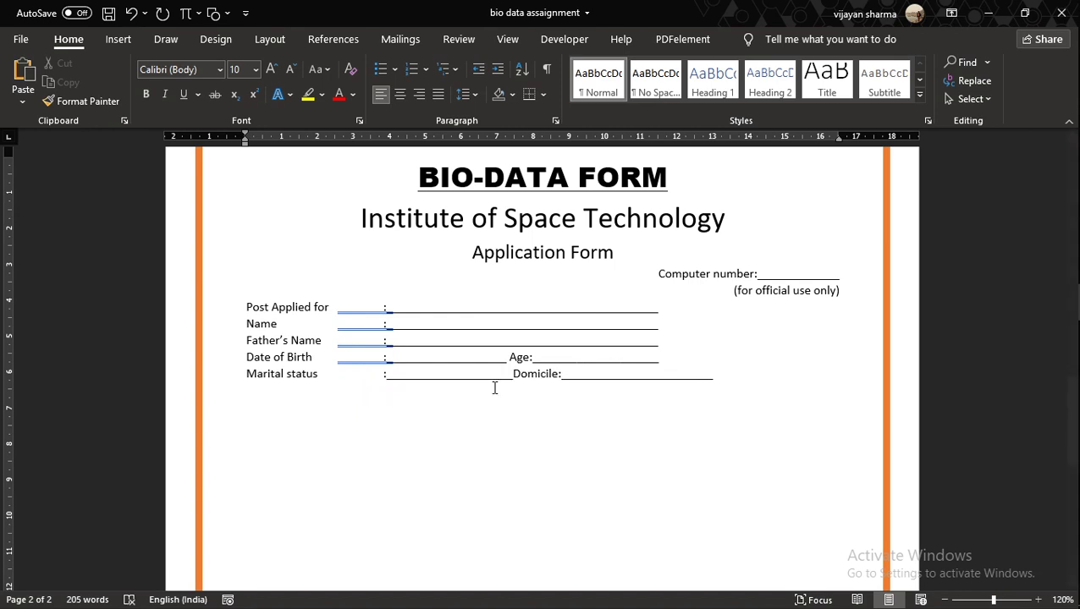
Shorten the Domicile blank to match the rows above and align the Domicile label with Age
click(657, 376)
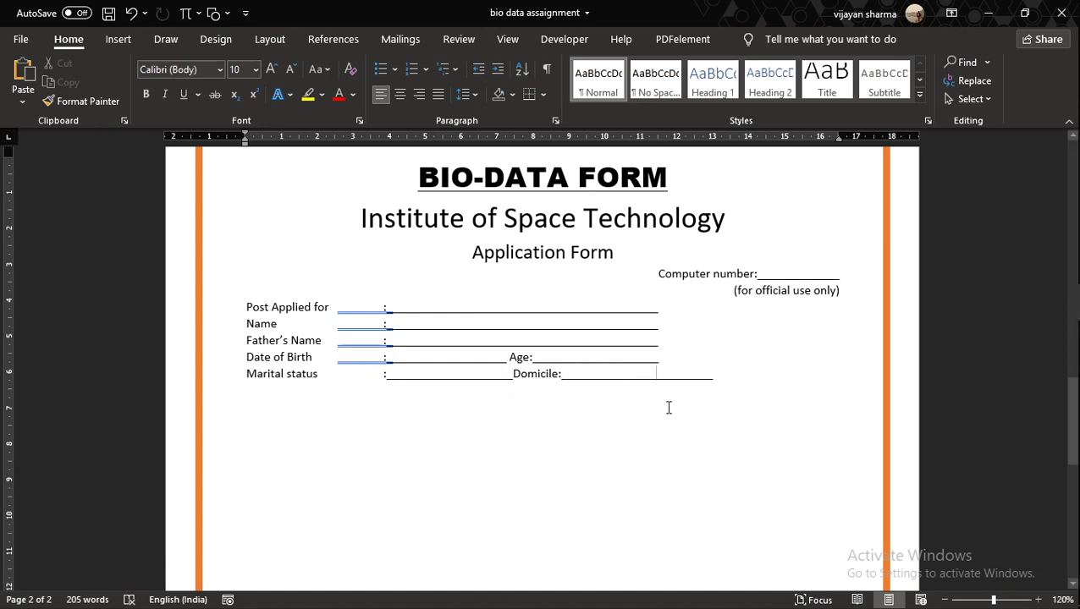
key(ctrl+z)
text(_)
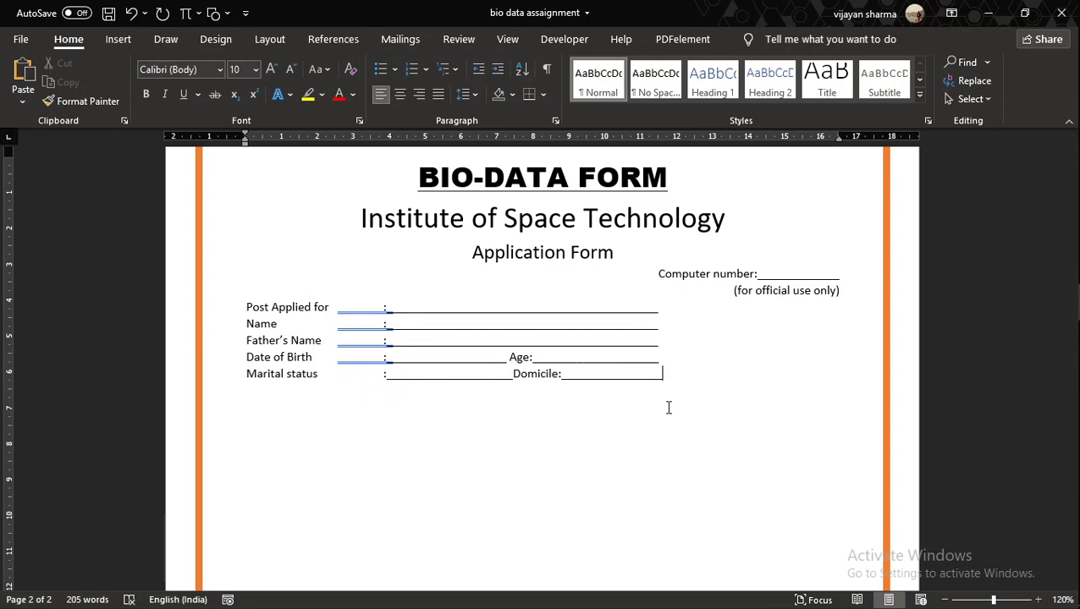
key(BackSpace)
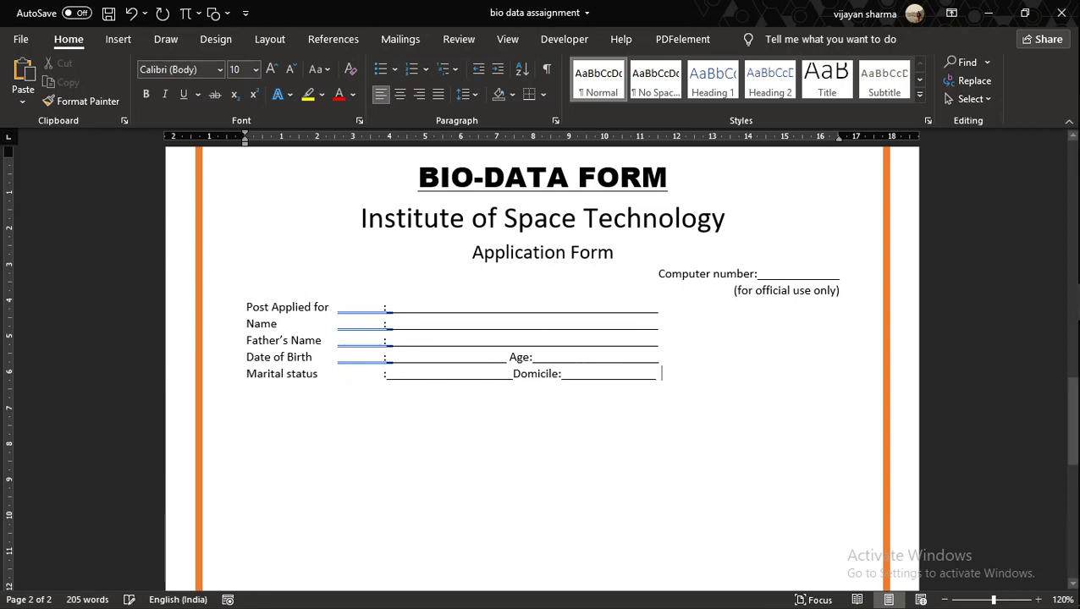
key(Return)
click(514, 377)
key(BackSpace)
click(584, 374)
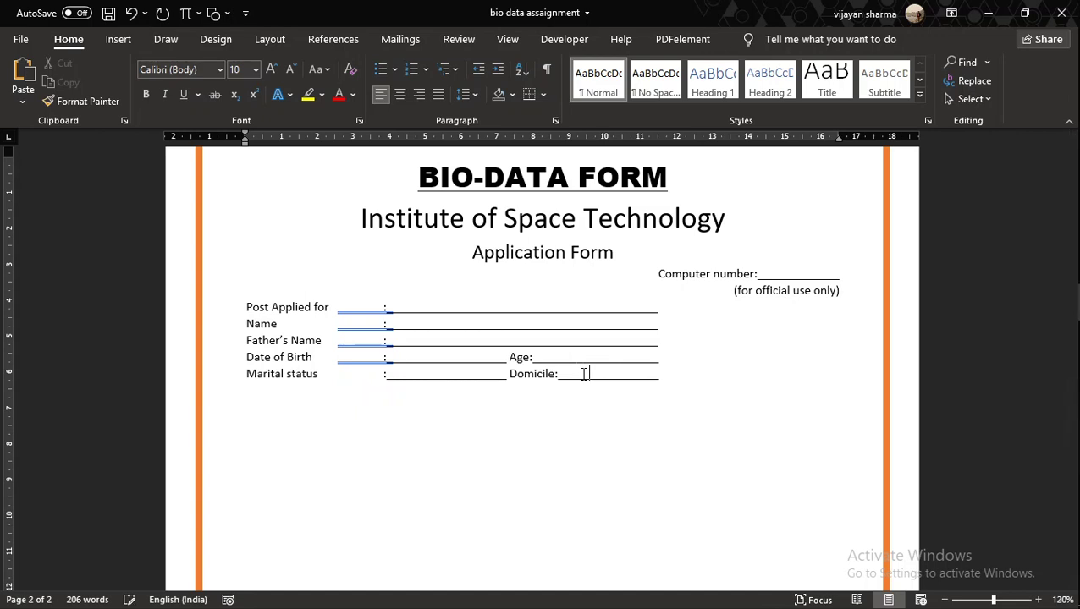
Add a CNIC No field below Marital status, with a tab-aligned colon and an underscore blank matching the rows above
click(663, 376)
key(Return)
text(CNIC No)
key(Tab)
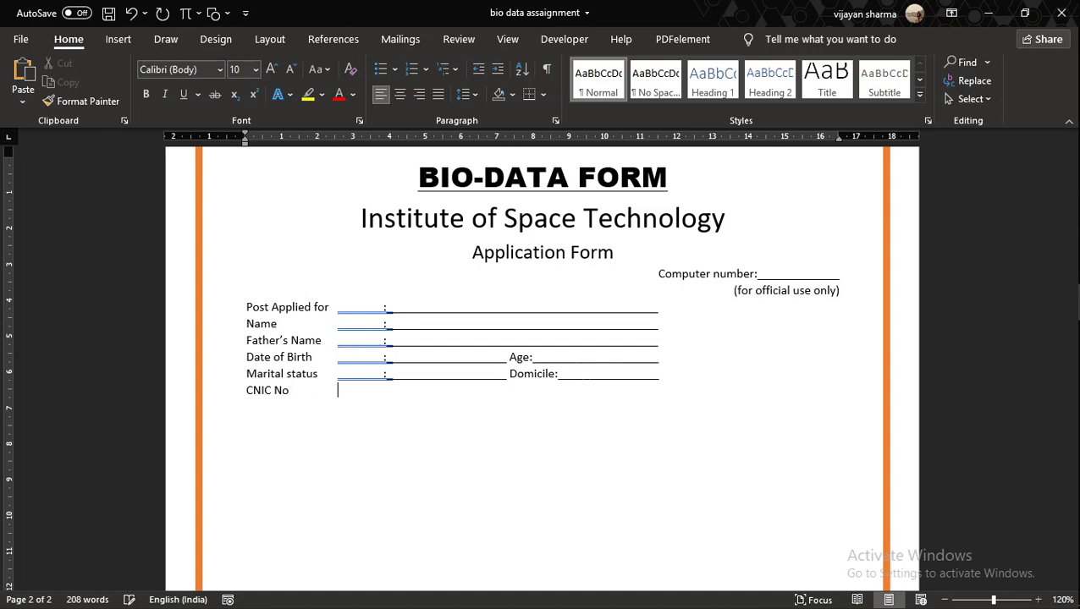
text(:____________________________________________________)
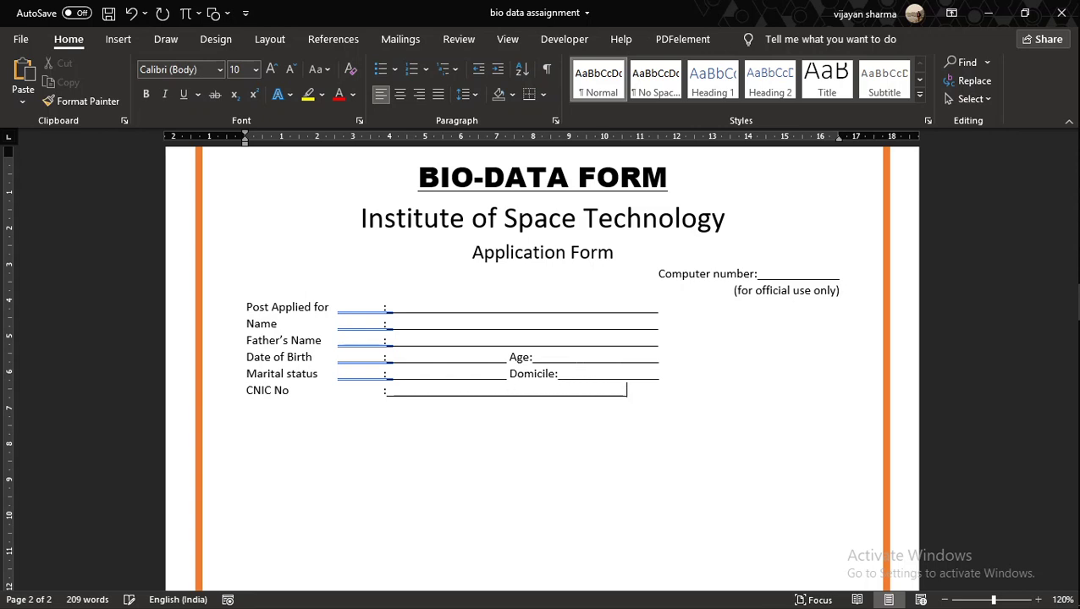
text(_______)
Add a Postal Address field below CNIC No, with a tab-aligned colon and an underscore blank longer than those above
key(Return)
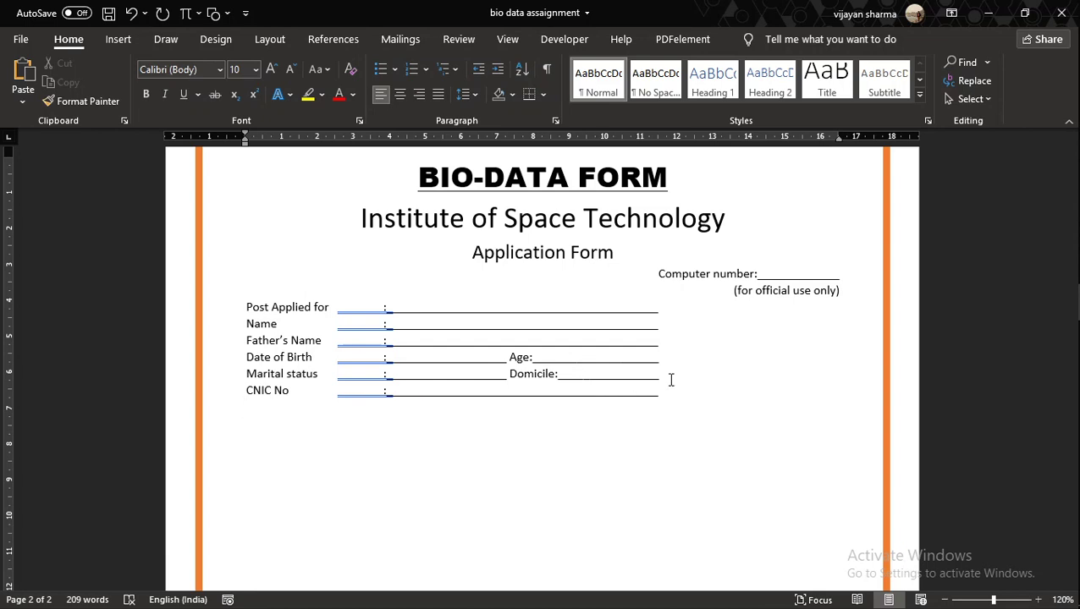
text(Postal Address)
key(Tab)
key(Tab)
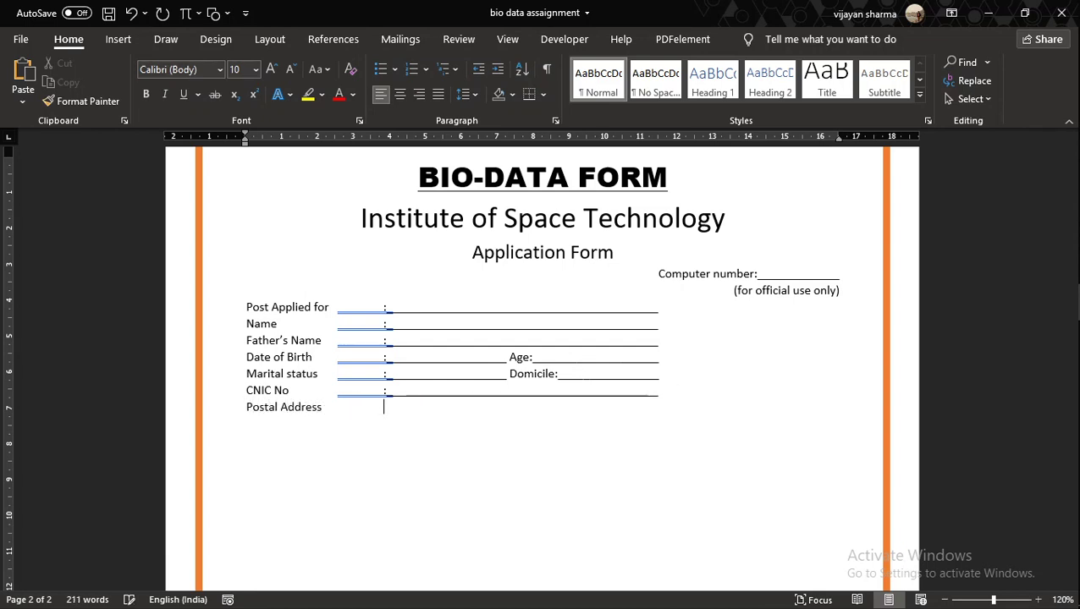
text(:__________________________________________)
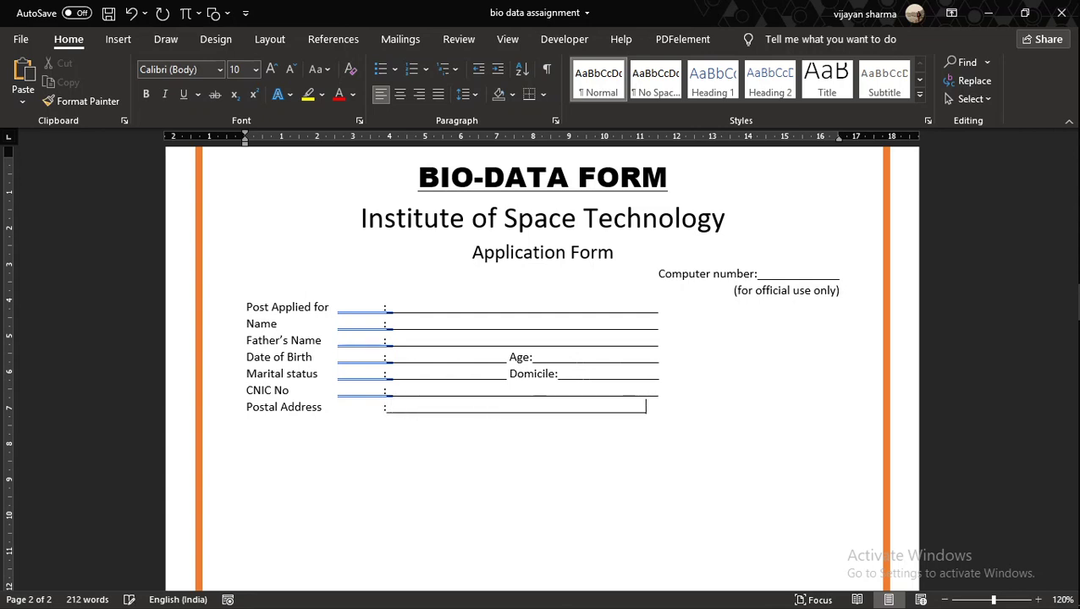
text(_____________________________________)
Add a second underscore line under the Postal Address blank, aligned to its start and end
key(Return)
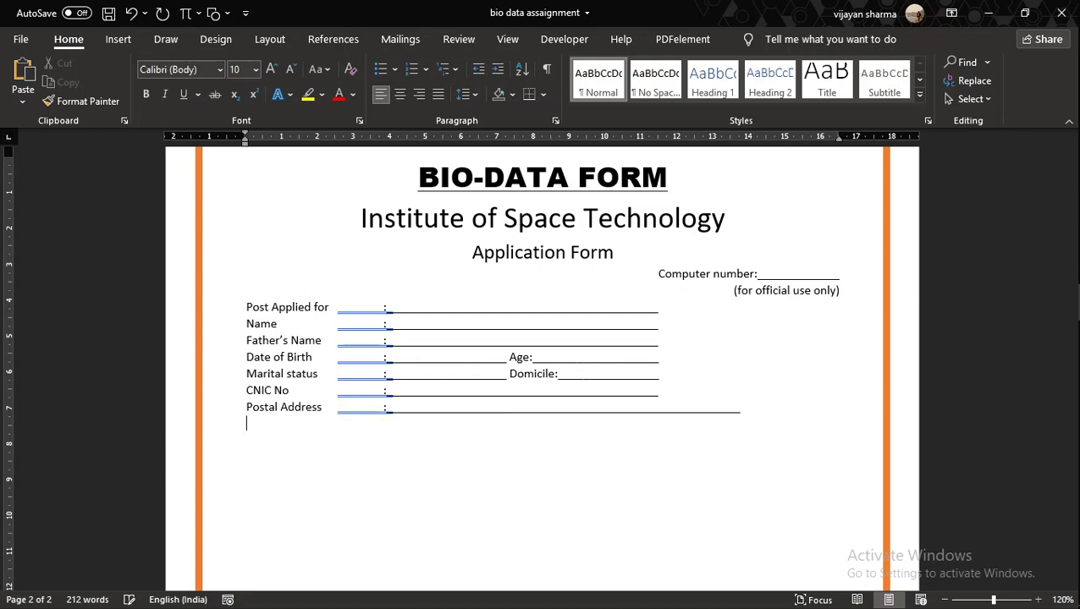
key(Tab)
key(Tab)
key(Tab)
text(________________________________________________________)
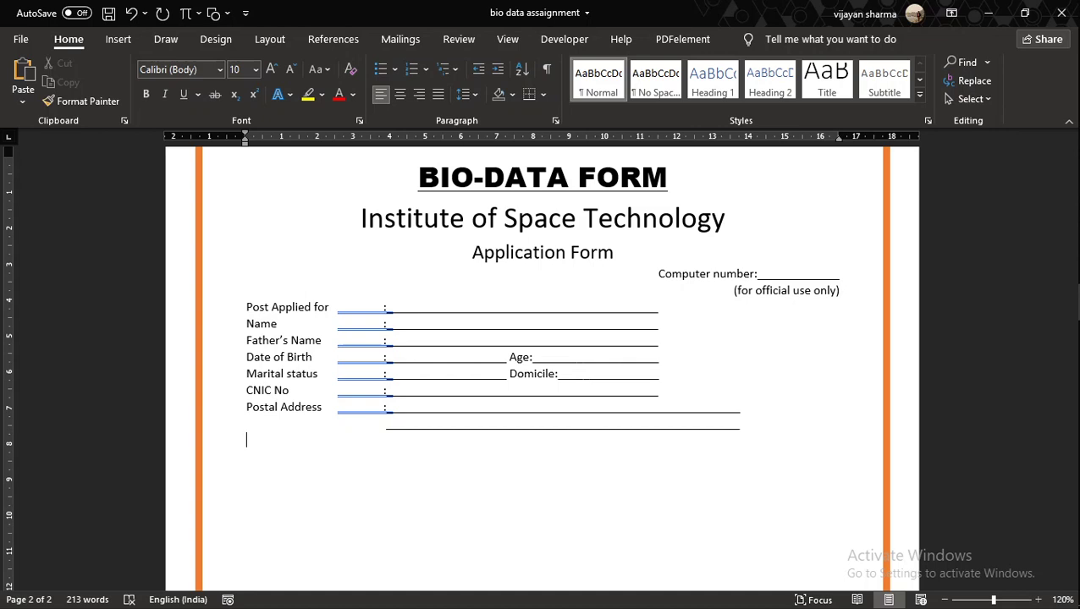
Add a Permanent Address field with an aligned colon and an underscore blank as long as the Postal Address one
text(Permanent Address)
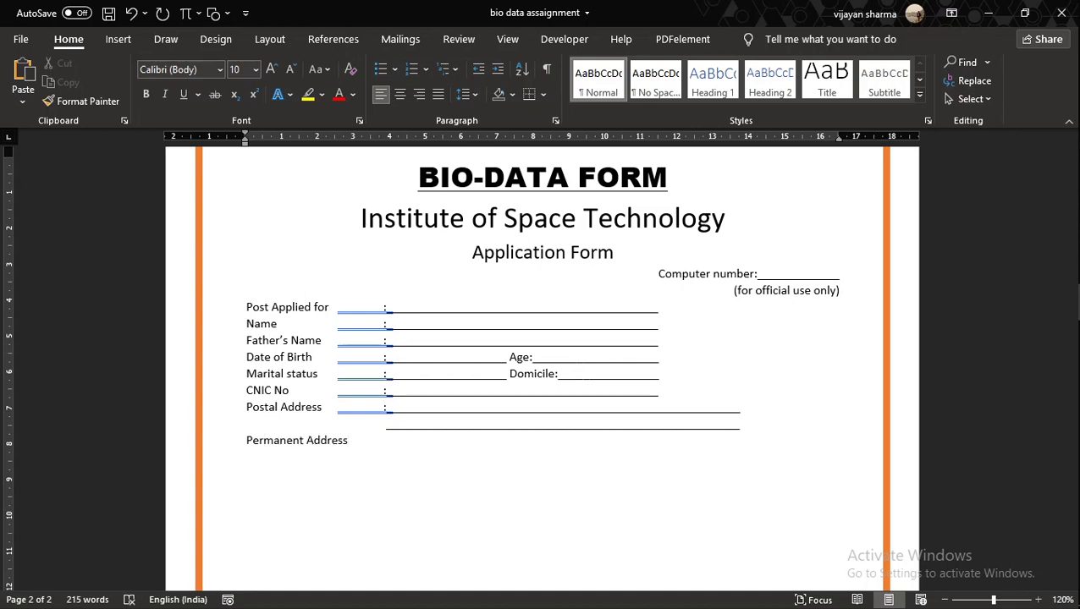
text(:______________________________________________________)
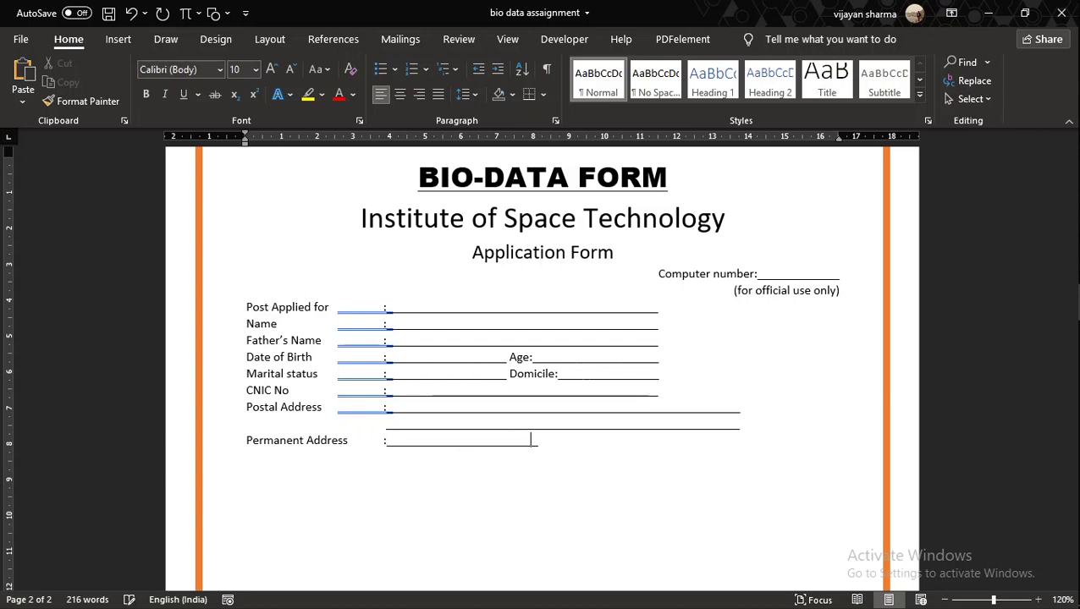
text(_____________________________________________________________________________________________)
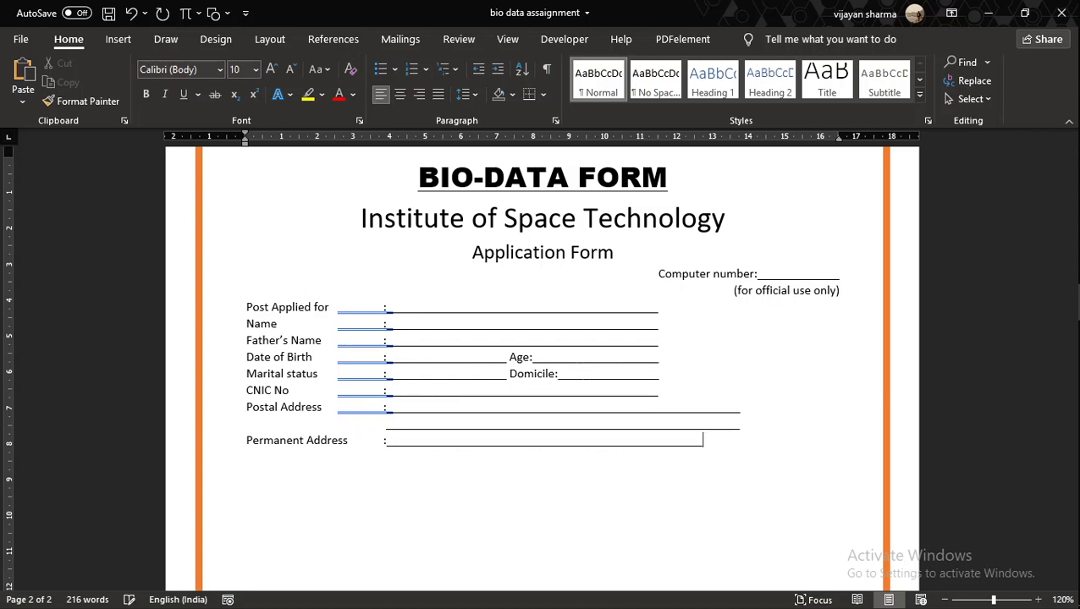
Add a second underscore line under the Permanent Address blank, aligned to its start and end
key(Return)
key(Tab)
key(Tab)
text(____________________________________)
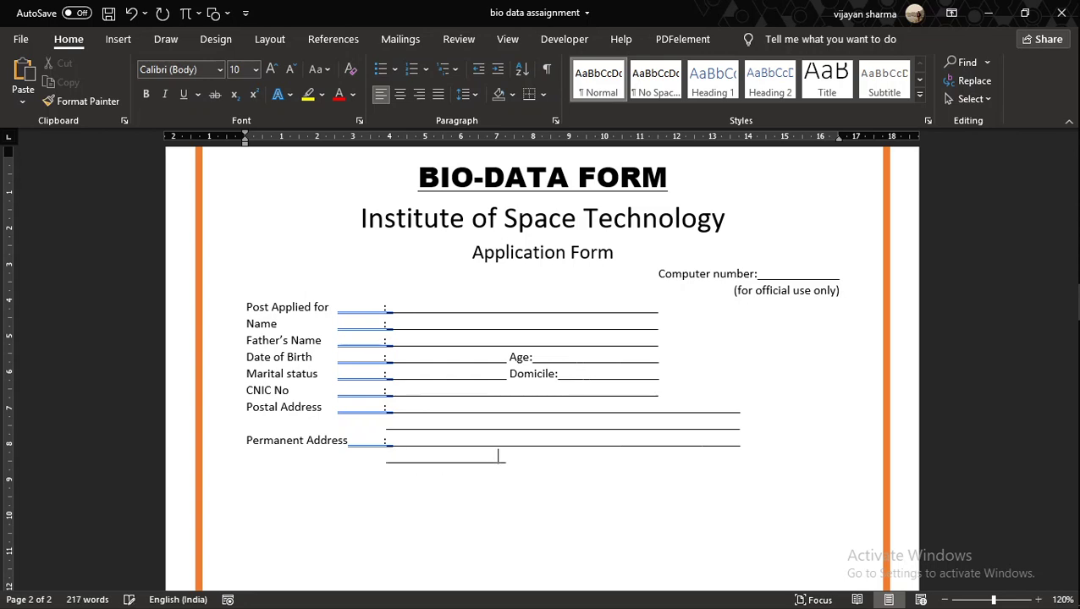
text(______________________________________________________________)
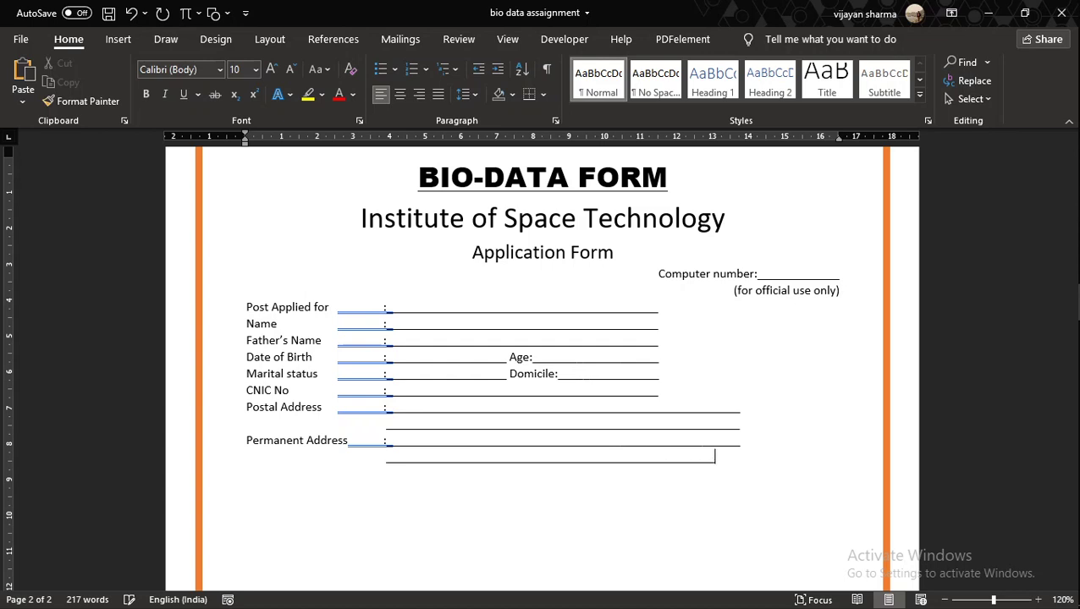
text(_____)
Add a row with Phone No and Cell no: fields, each with an underscore blank, ending level with the address lines
key(Return)
text(Phone No)
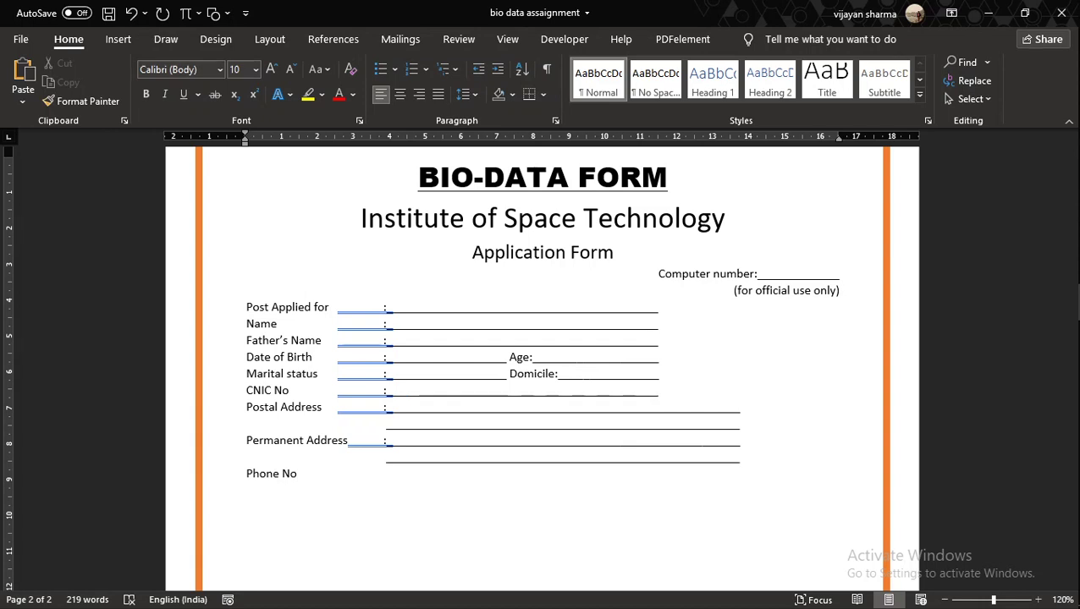
key(Tab)
text(:__________________)
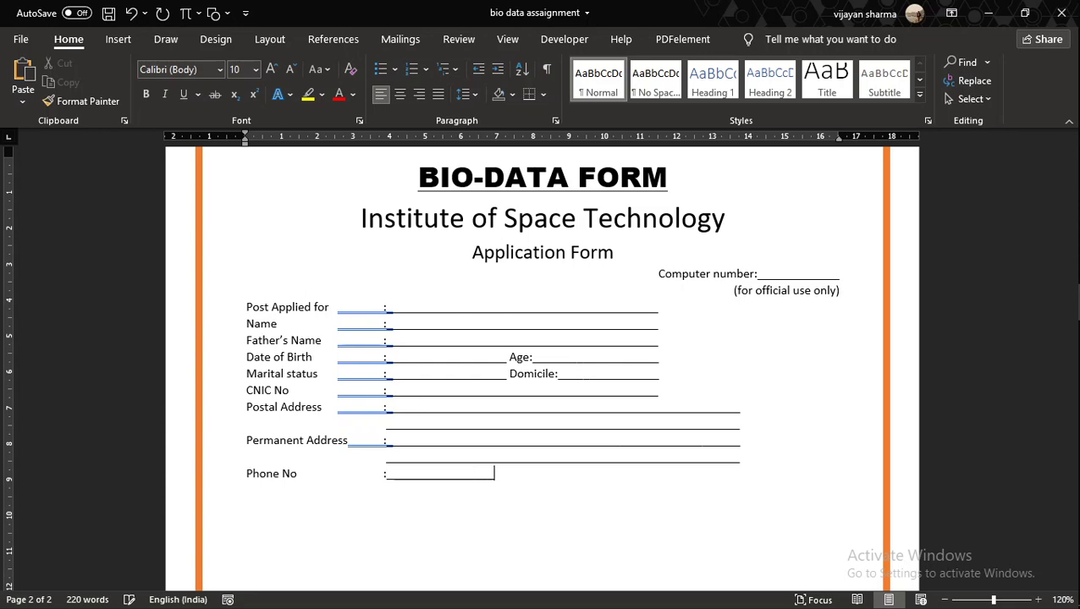
text(____Ce)
text(ll nO)
text(:)
text(o)
text(_________________________)
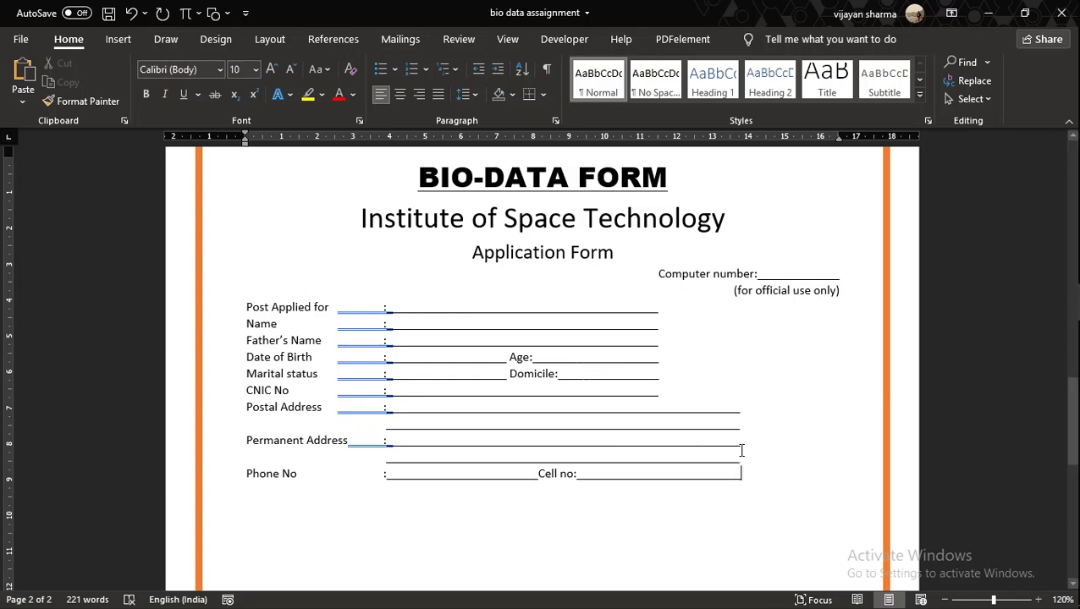
Add an Email Address field below Phone No, with a tab-aligned colon and a long underscore blank
click(264, 491)
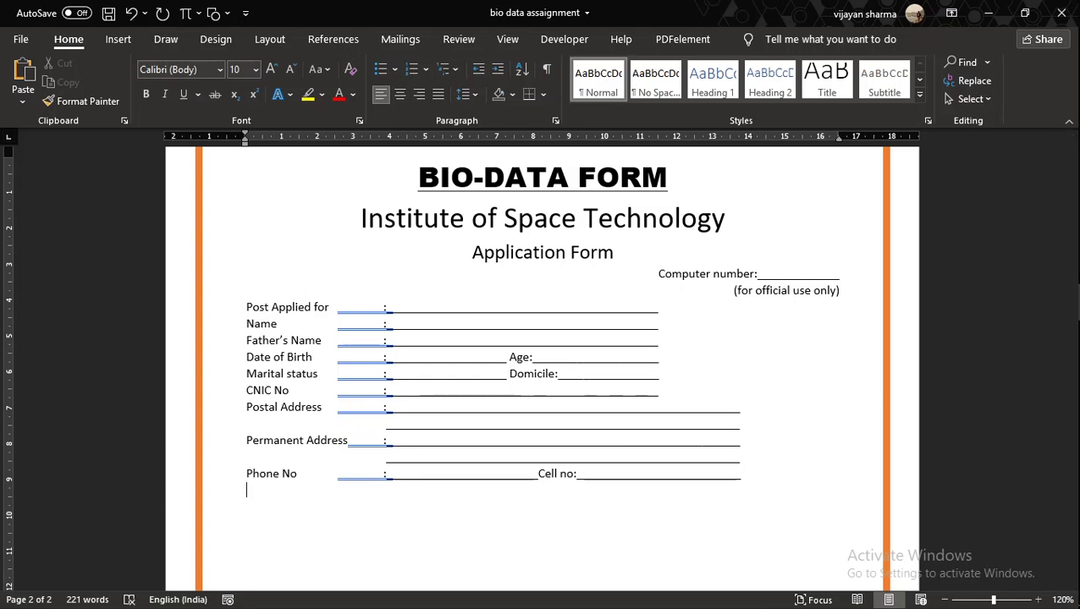
text(Em)
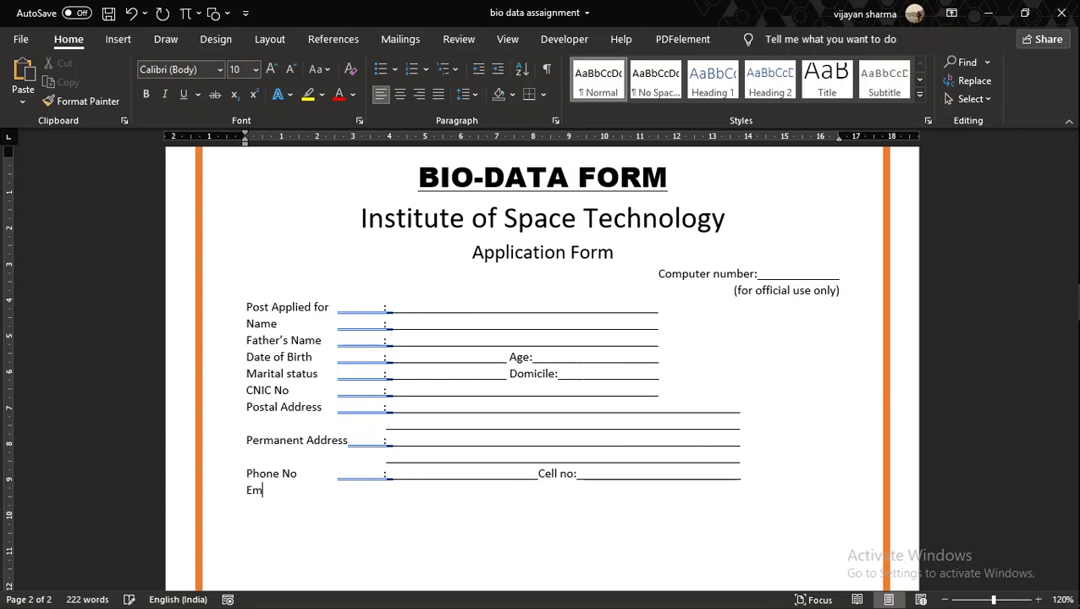
text(ail Address	:____________________________________)
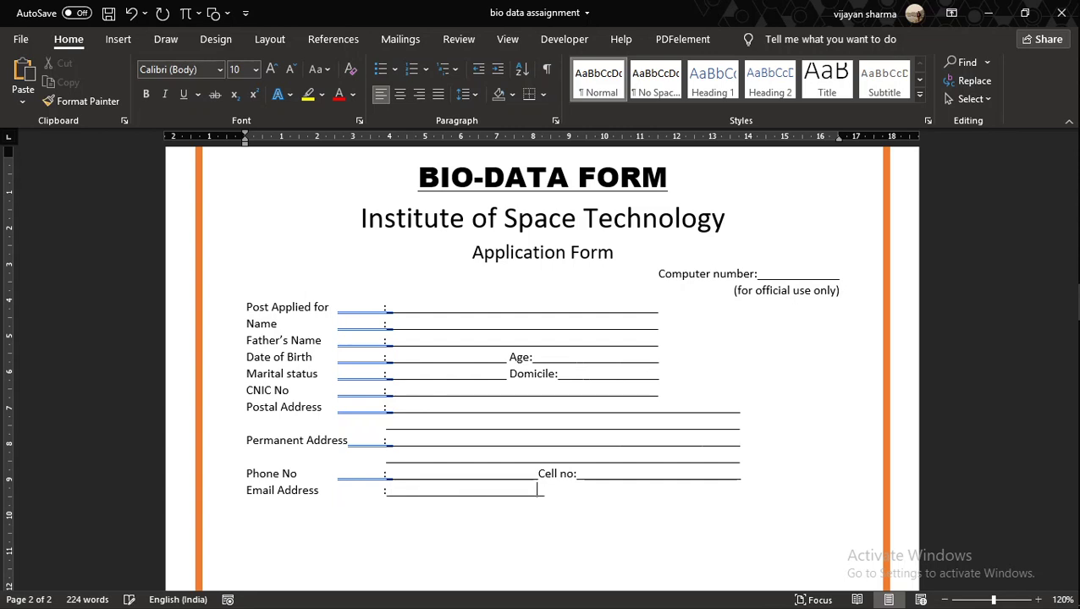
text(_____________________________________________)
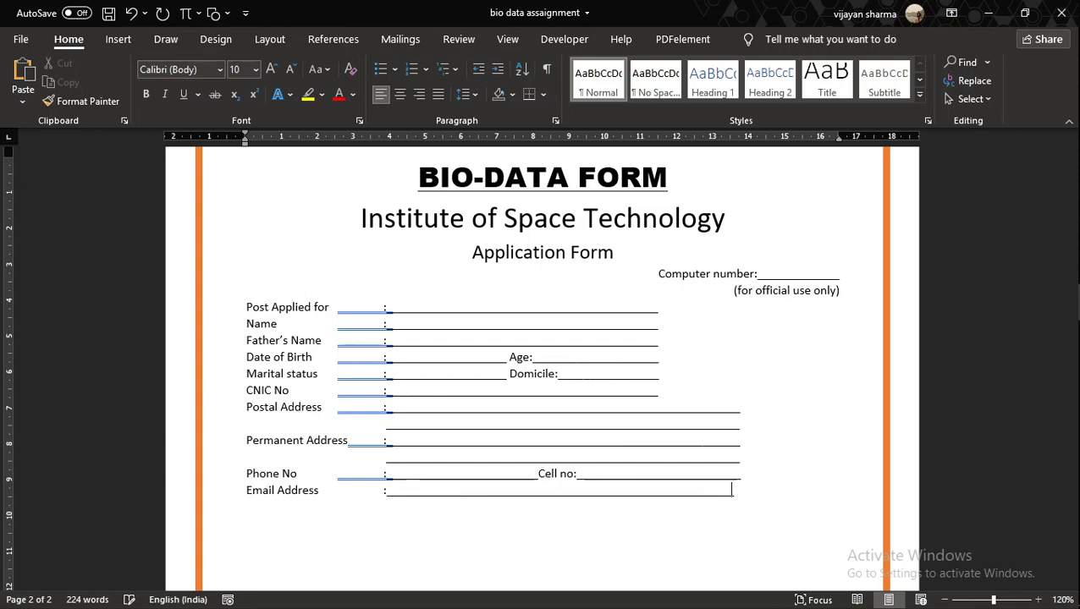
Complete the Email Address blank and add a Postal Order / Bank Draft No. field below it with a long underscore blank
text(_)
key(Return)
text(Postal O)
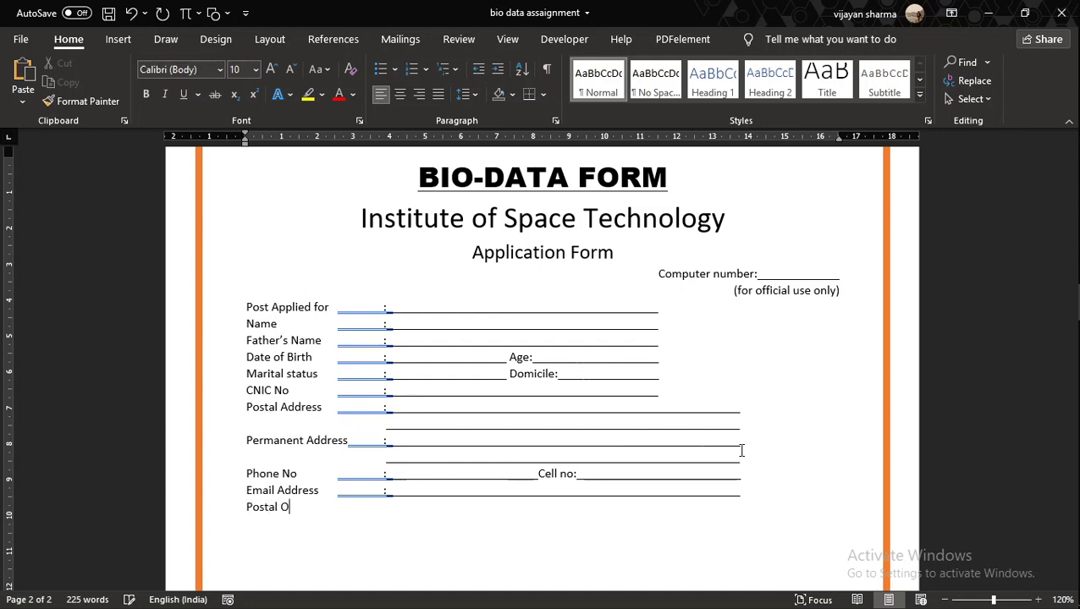
text(rder / )
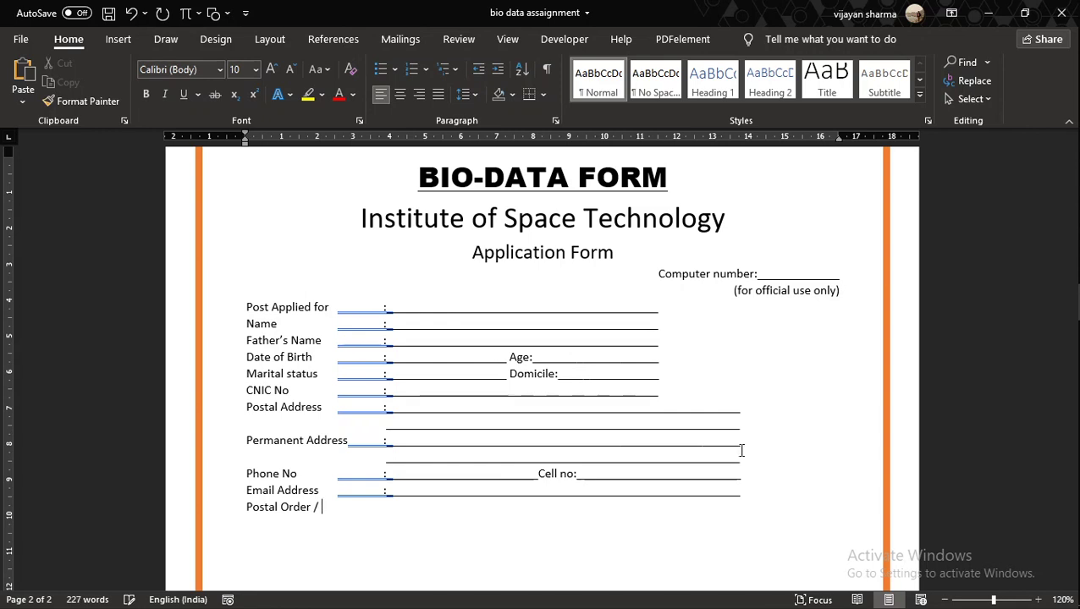
text(Bank Dr)
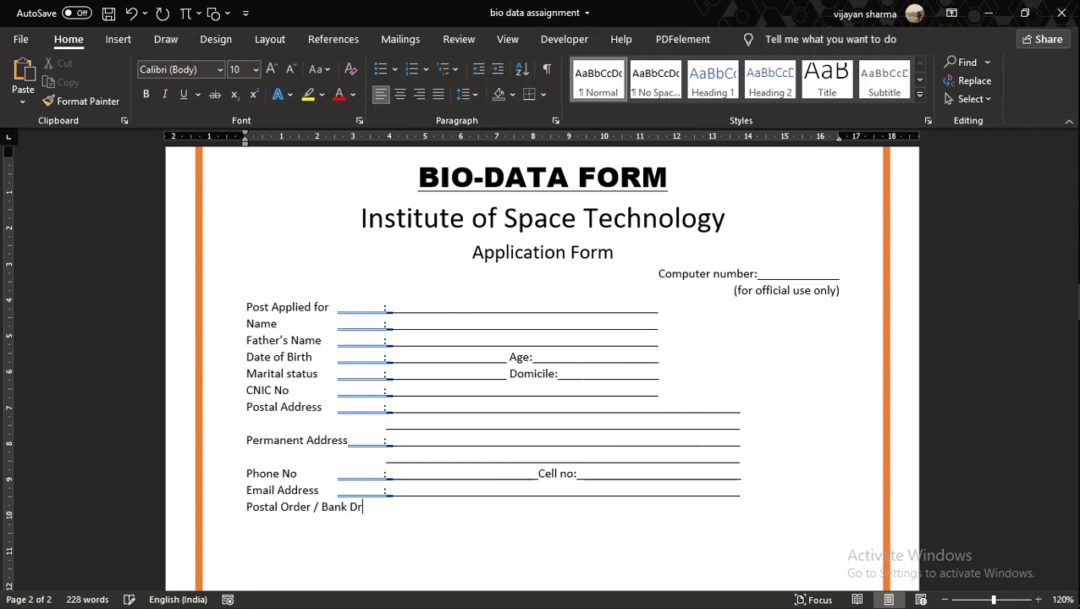
text(aft No.______________________________________________________________)
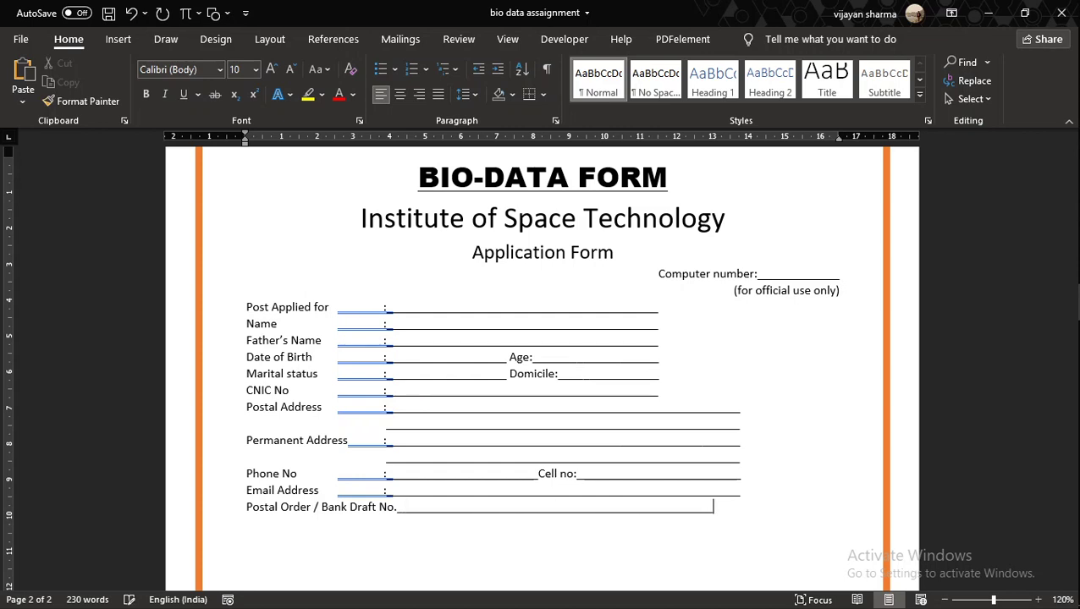
text(_____)
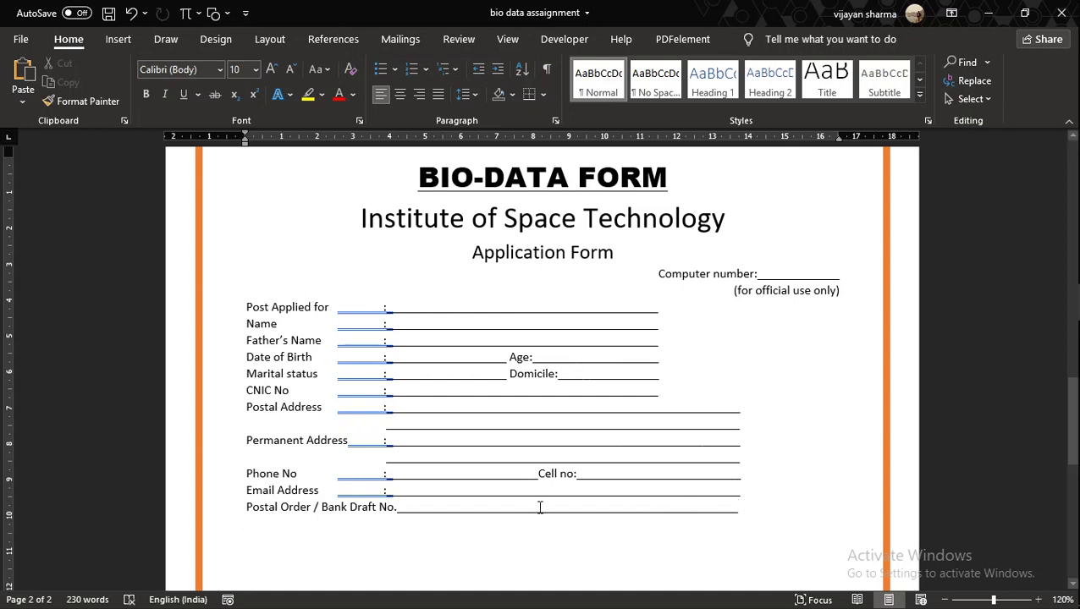
Replace a short middle part of the Postal Order / Bank Draft No. blank with "Date :" and ignore its spelling flag
drag(540, 507, 576, 509)
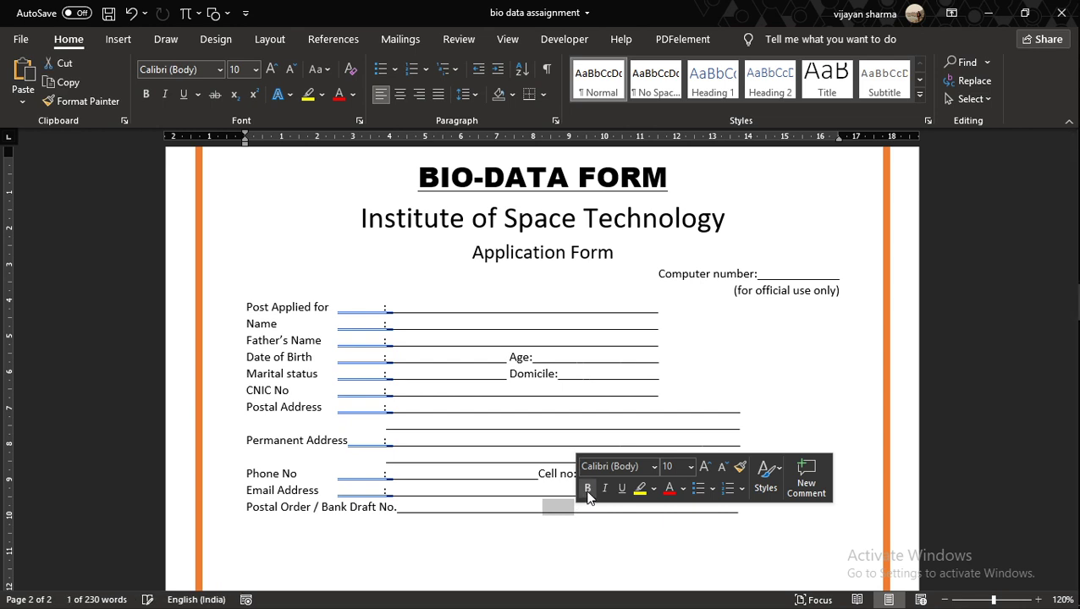
text(Date :)
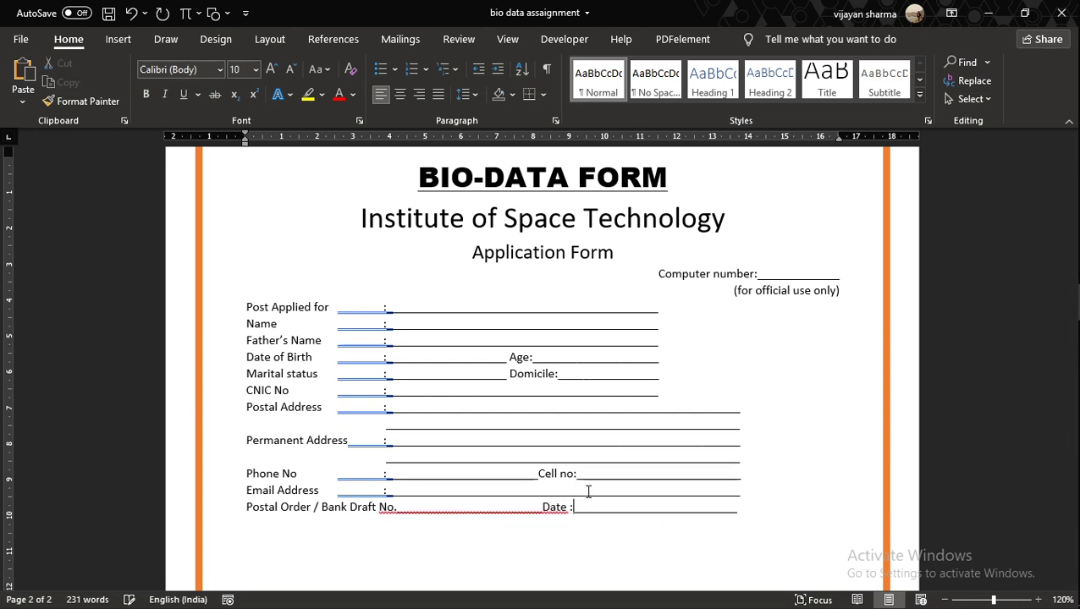
right_click(548, 506)
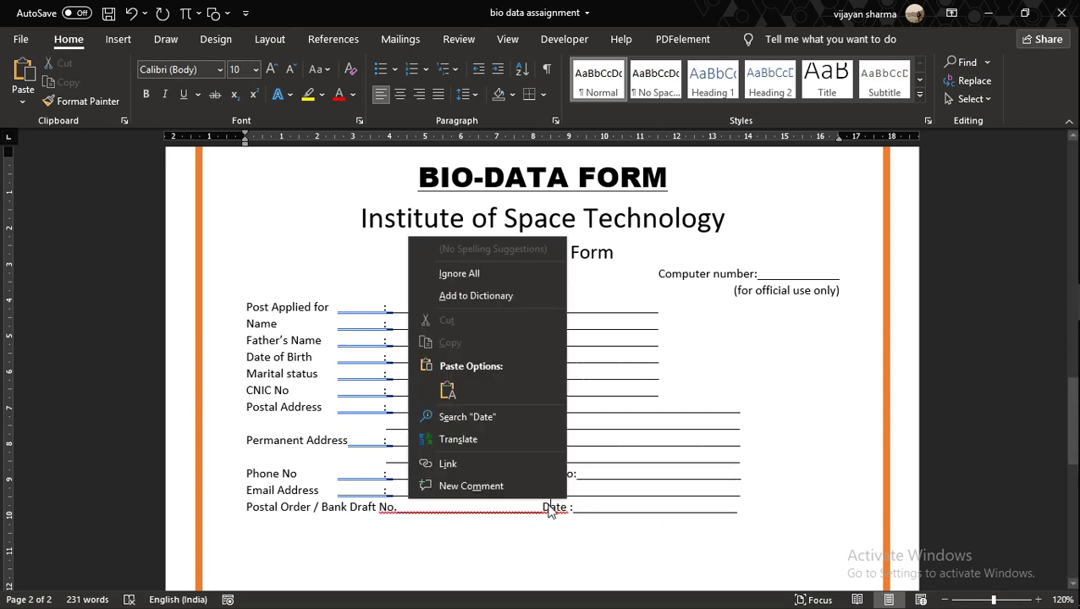
click(458, 278)
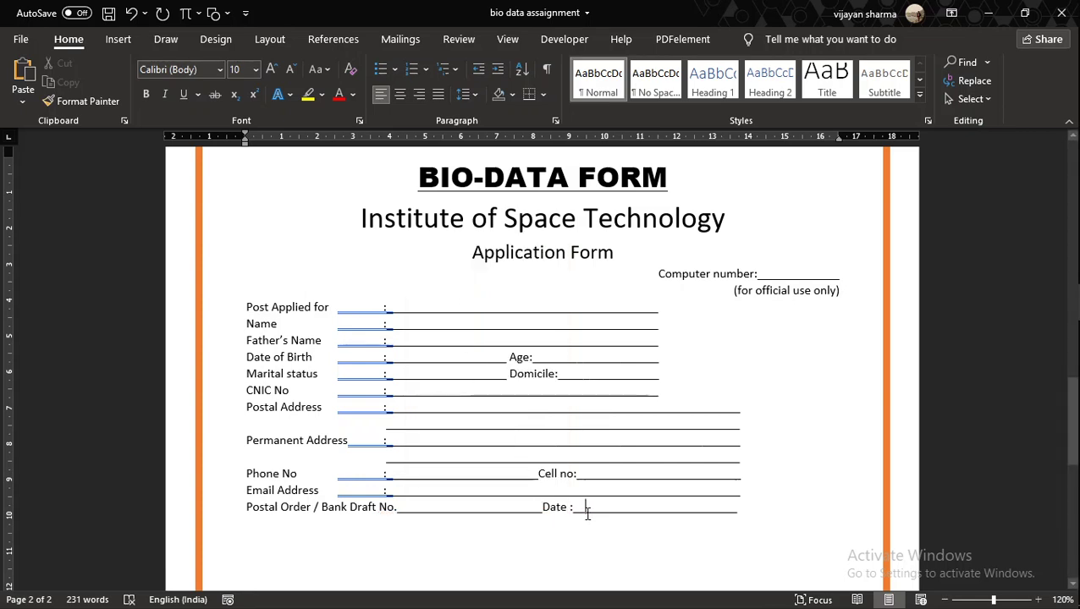
Put a space before "Date :" and adjust the underscores so its blank ends level with the lines above
click(713, 518)
text(_)
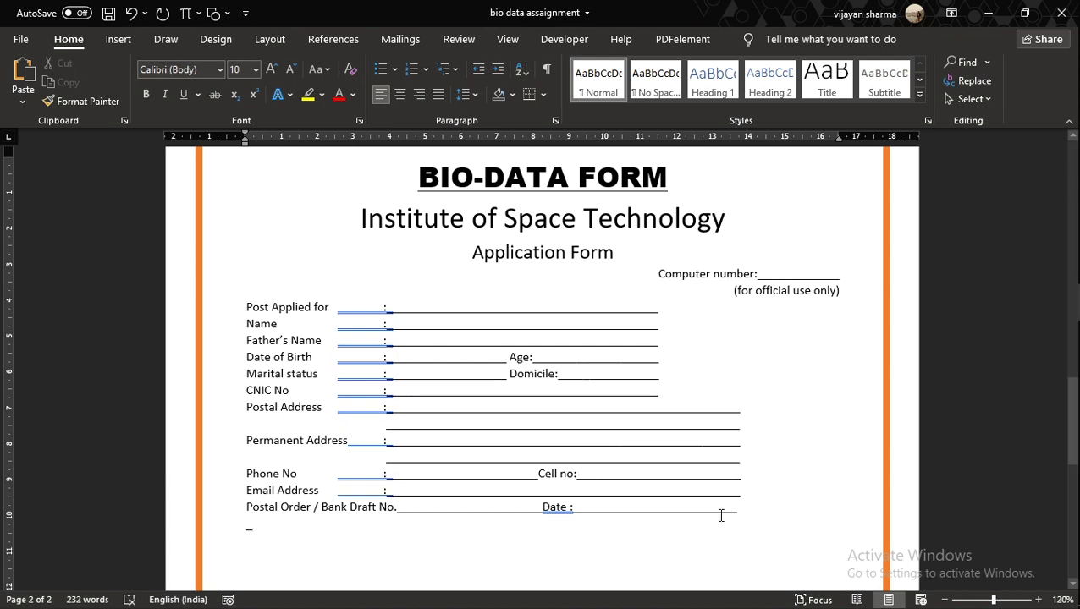
click(721, 514)
text(_)
key(BackSpace)
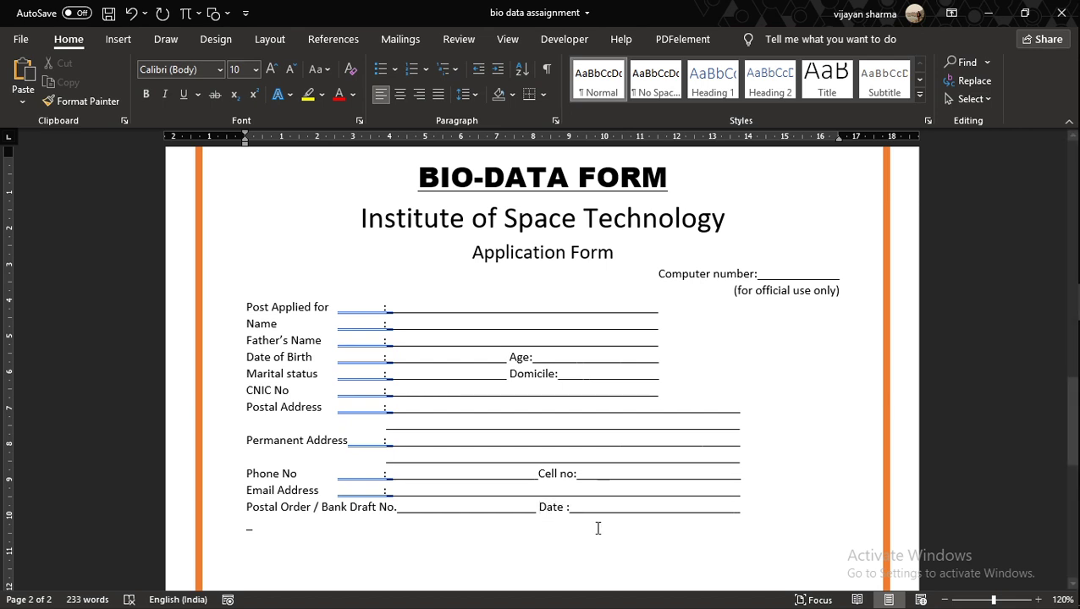
click(735, 509)
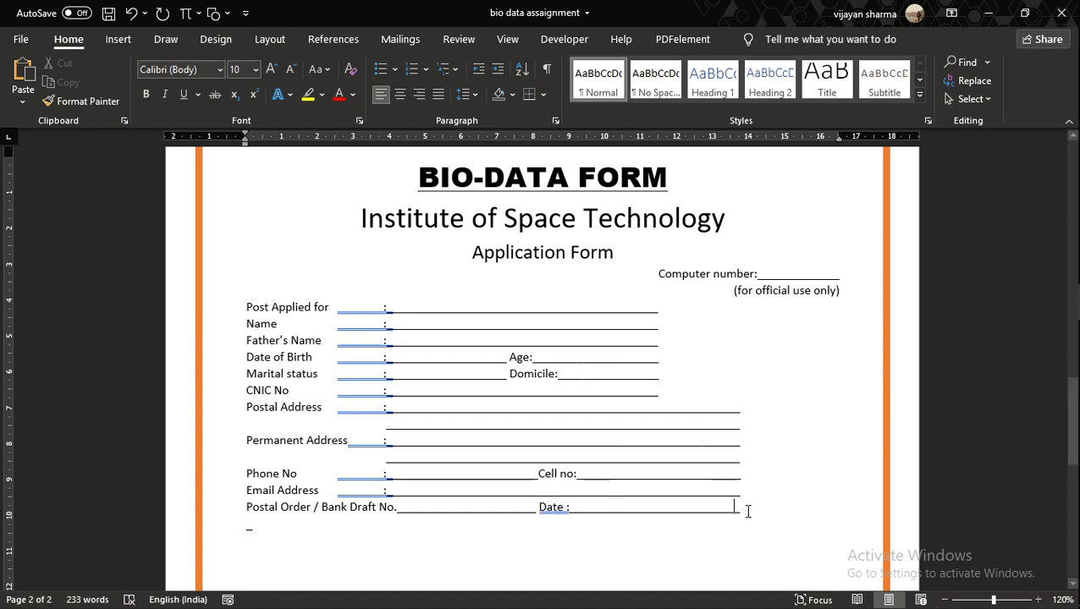
Add an "Education" line below the Postal Order row and remove the stray underscore beneath it
key(Return)
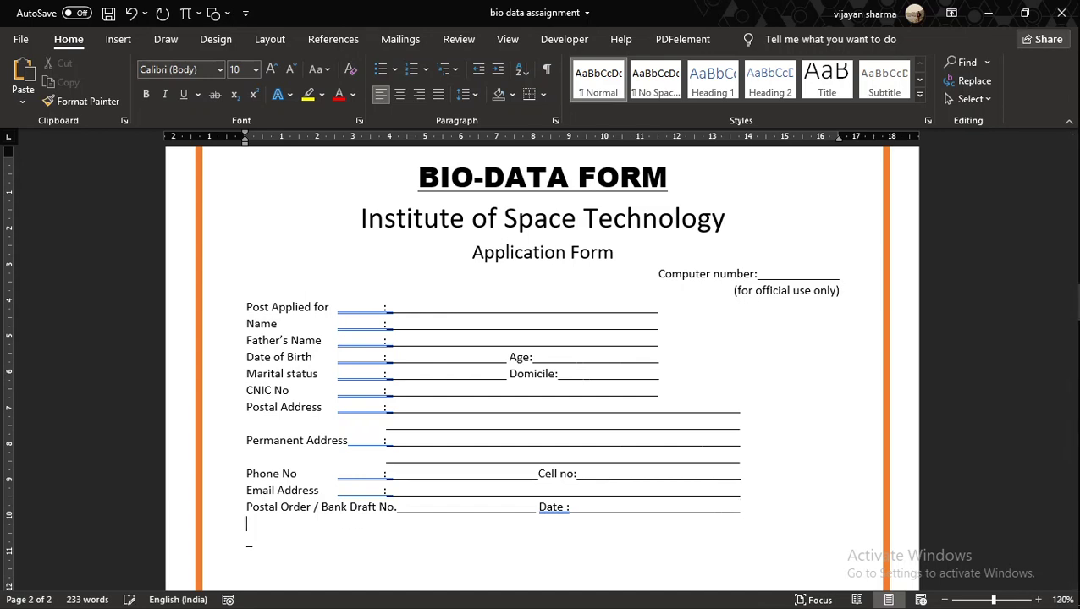
text(Education)
scroll(369, 467, down, 6)
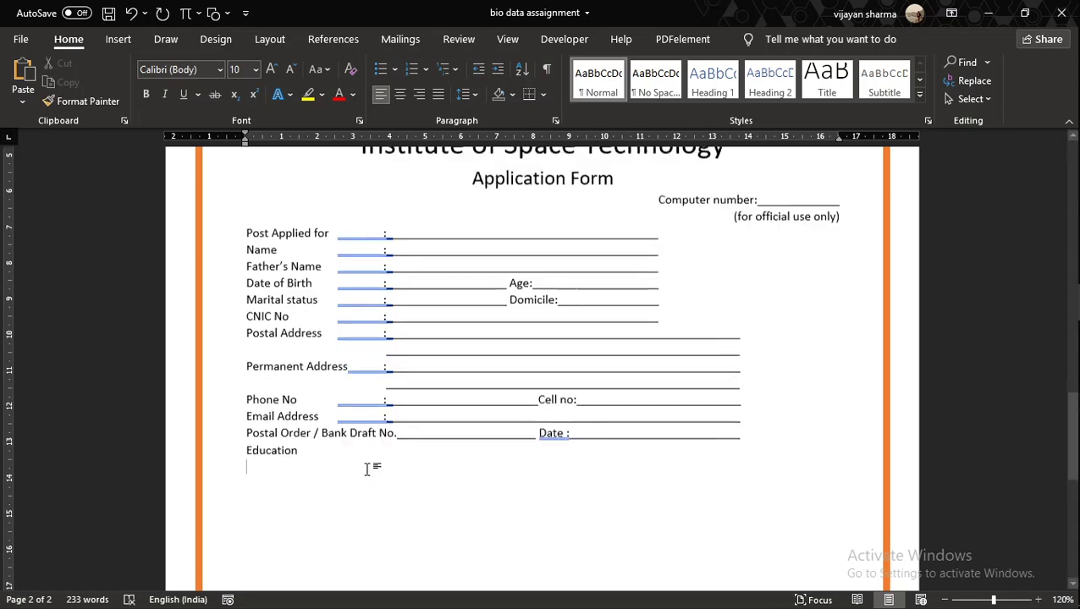
scroll(308, 403, up, 4)
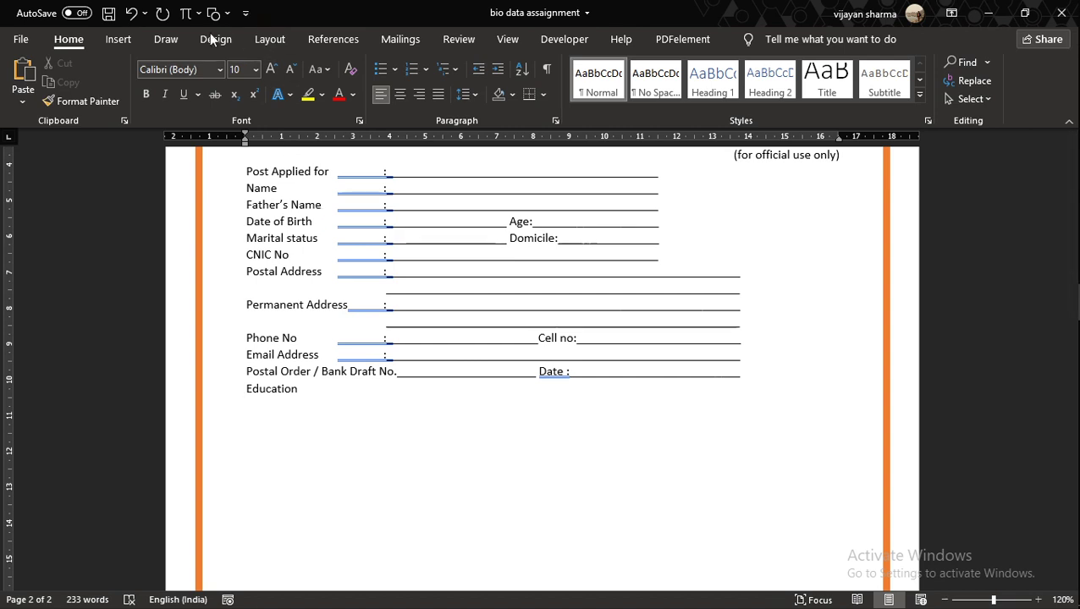
Insert a table with 9 columns and 8 rows below the Education line
click(124, 38)
click(115, 83)
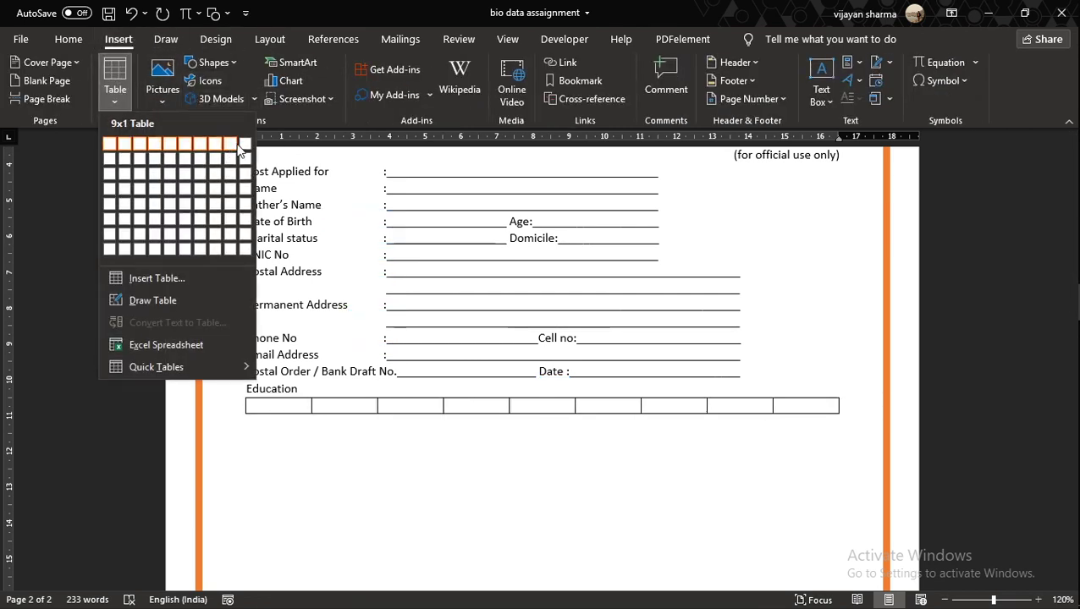
click(231, 252)
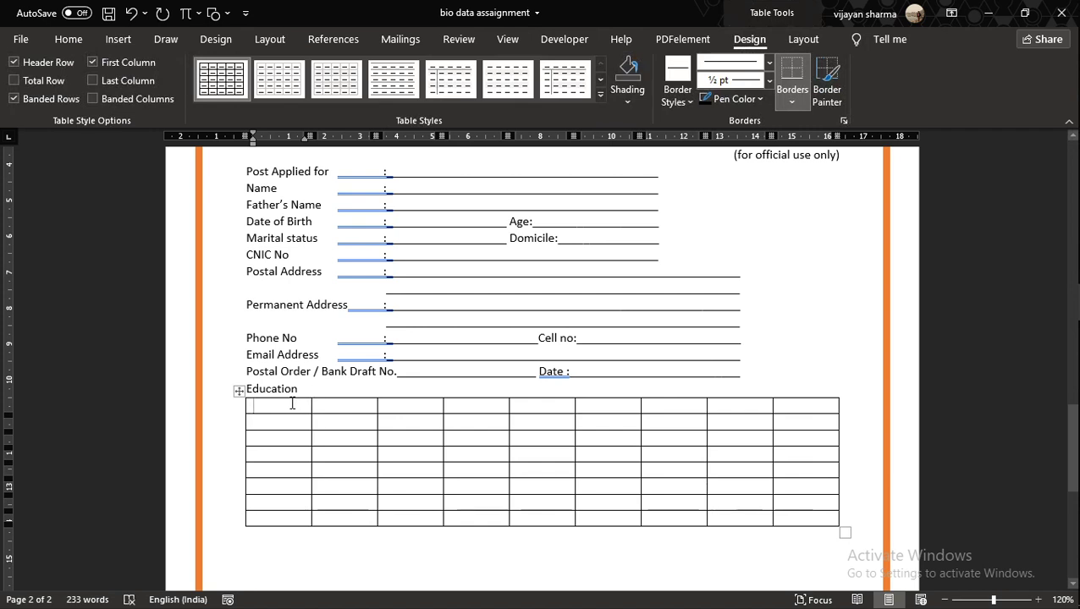
Enter "Certificate/ Degree" and "Discipline/ Filed" as the first two column headers of the Education table
text(Cer)
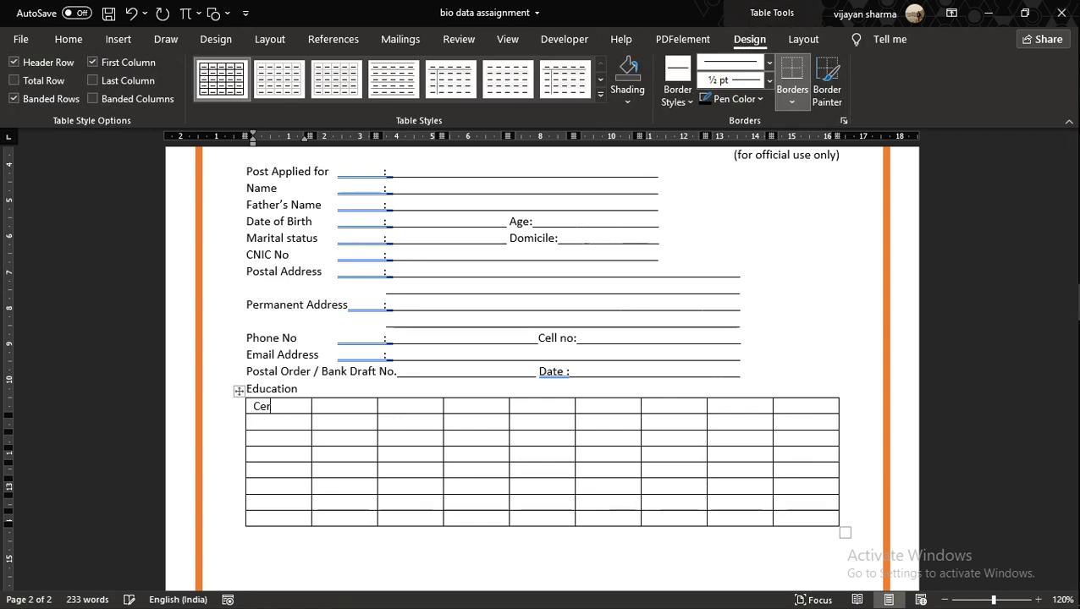
text(tifica)
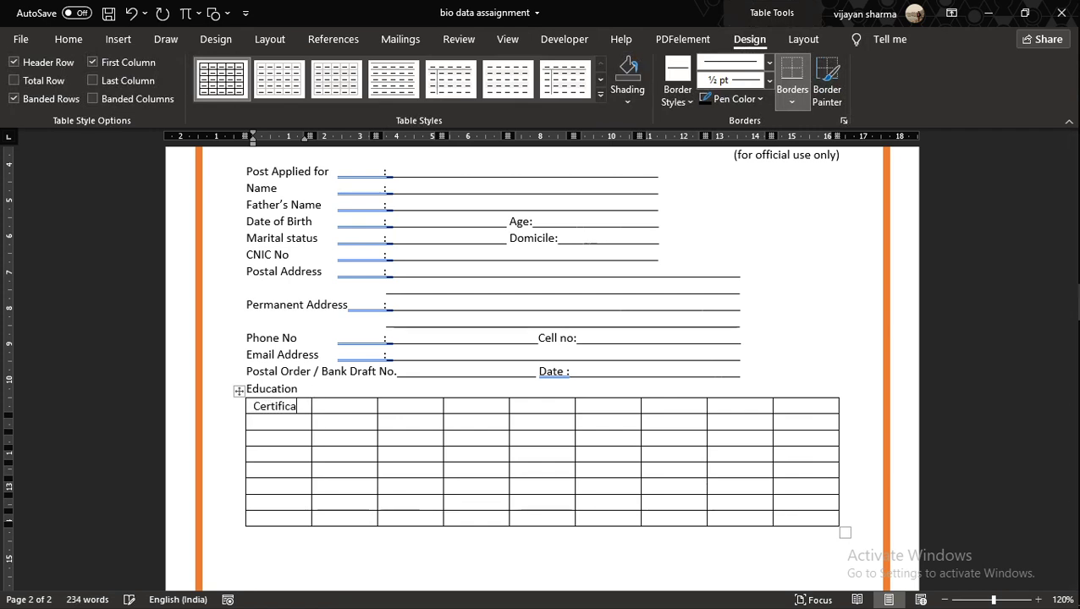
text(te/ Degree)
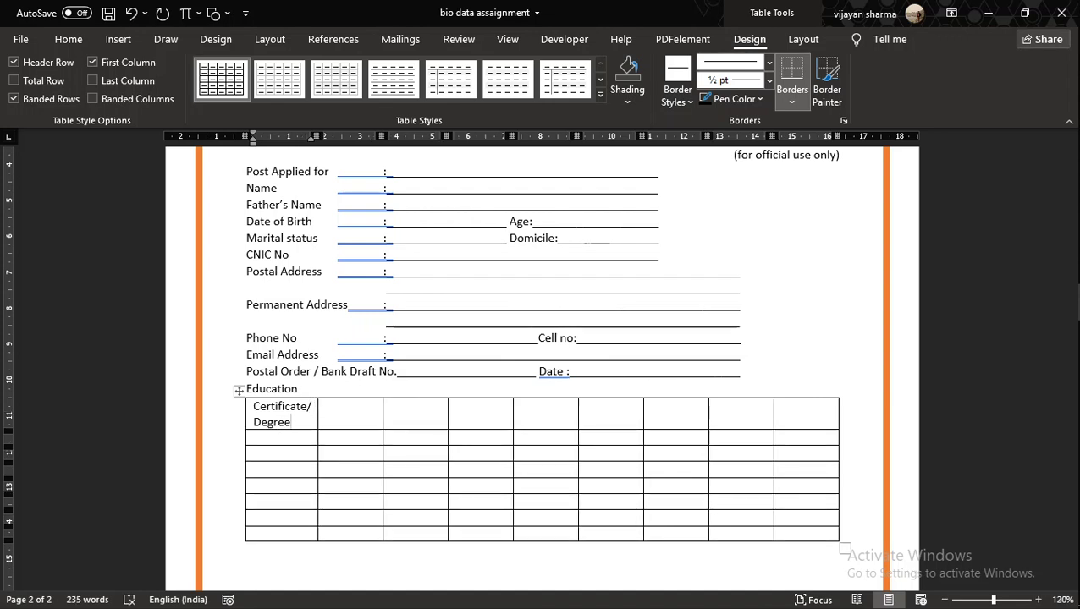
click(344, 410)
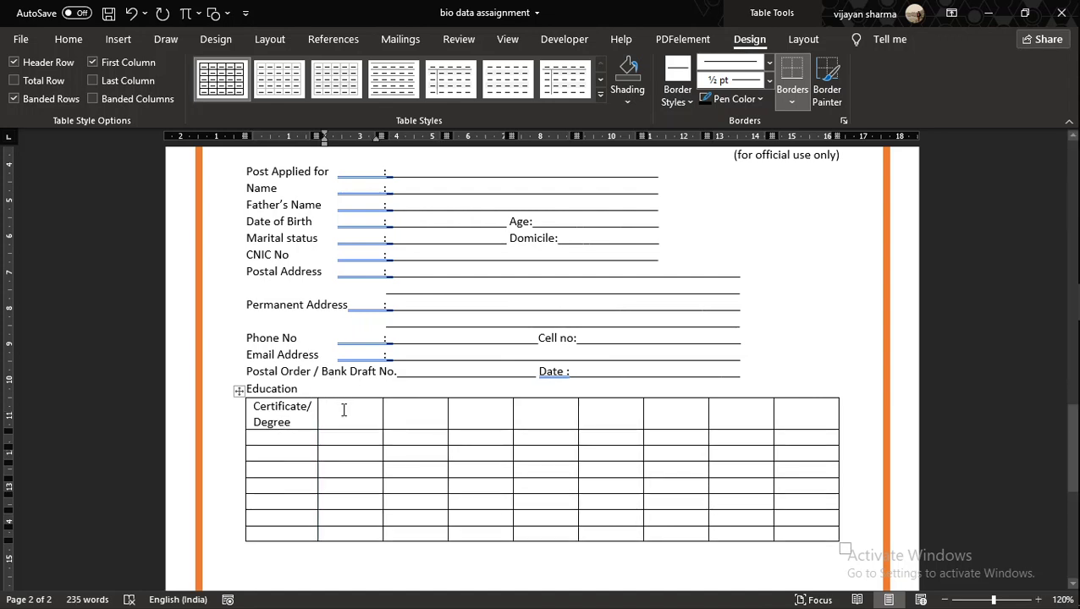
text(Disc)
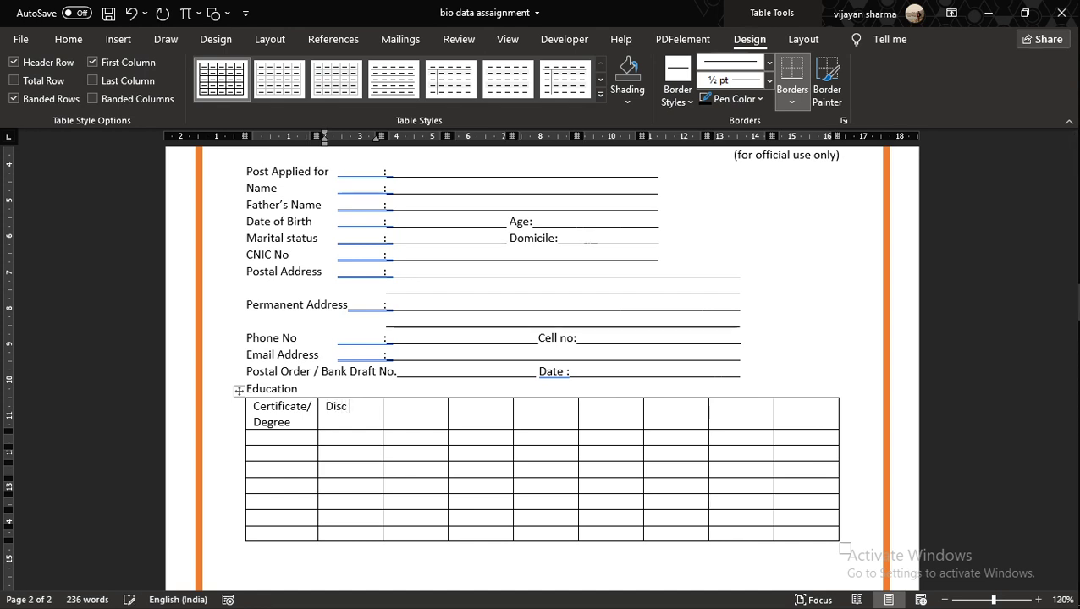
text(vipline)
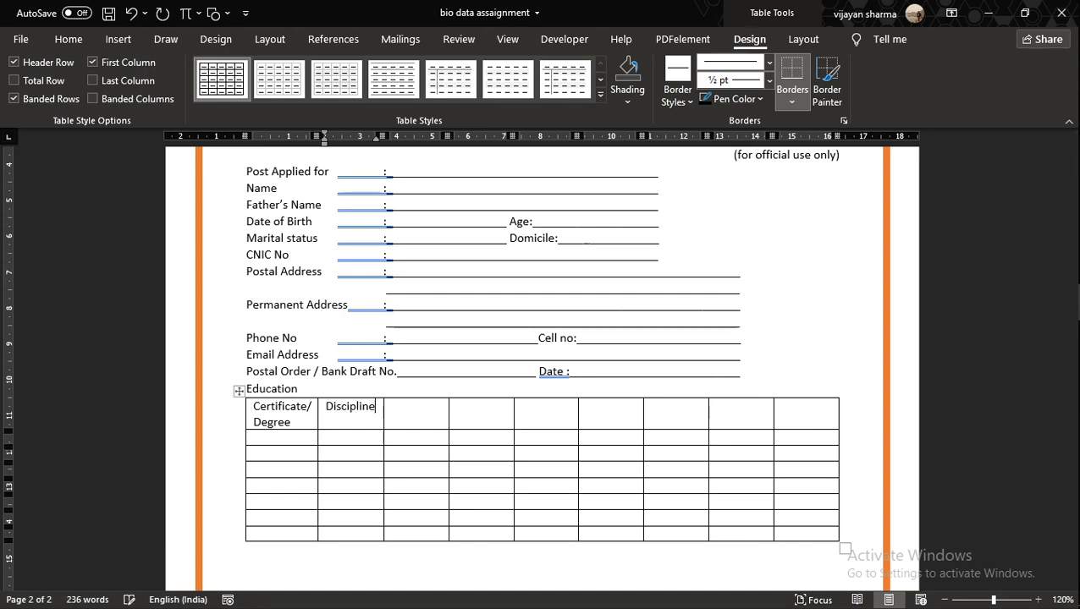
text(/ F)
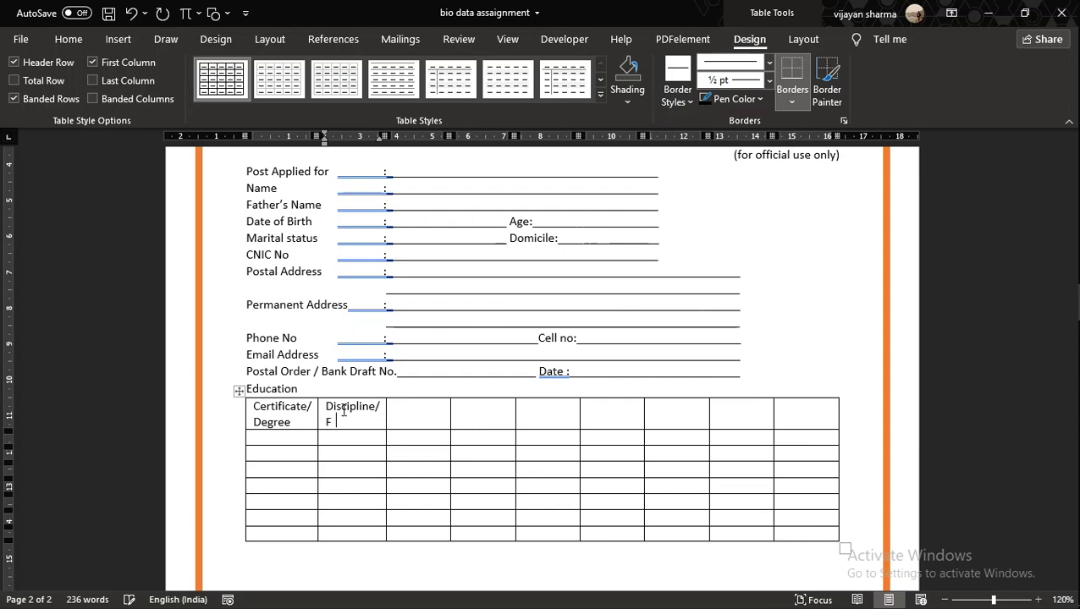
text(ieed)
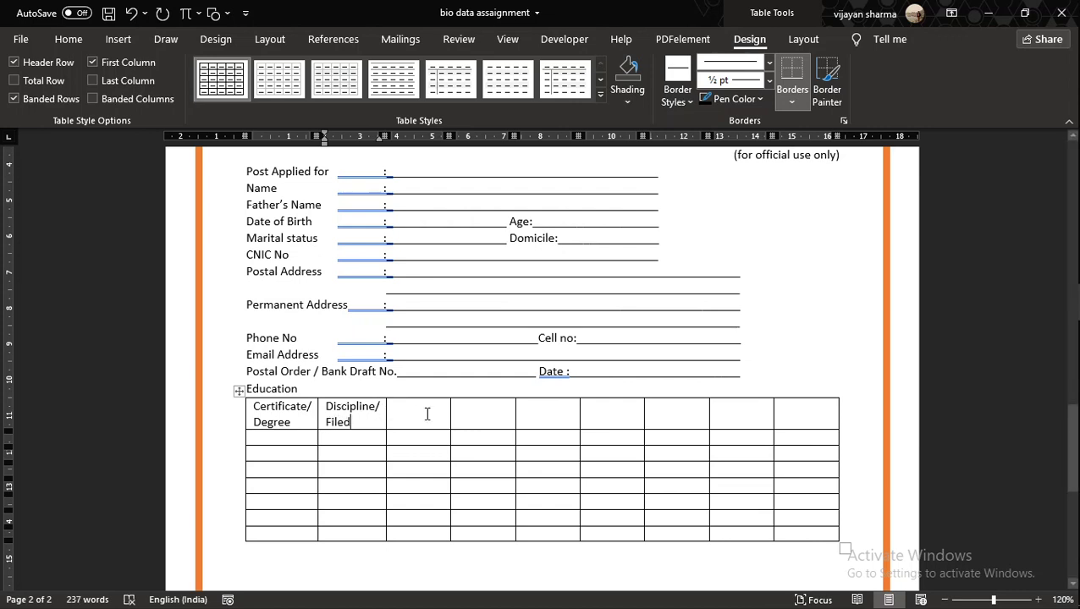
Enter "Duration of Studies" as the third column header of the Education table
click(427, 414)
text(Duration)
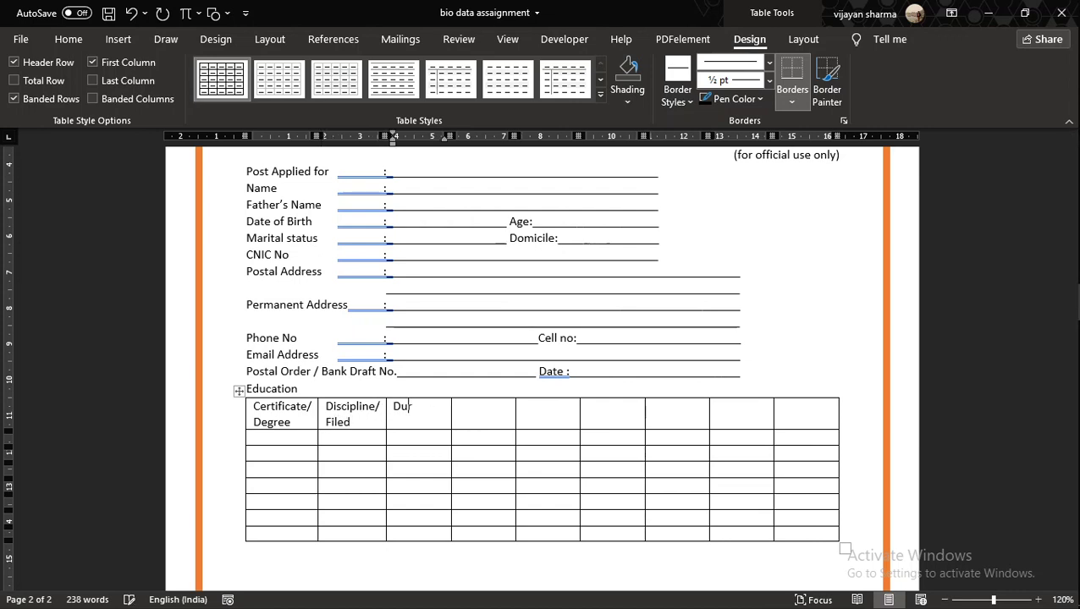
text( o)
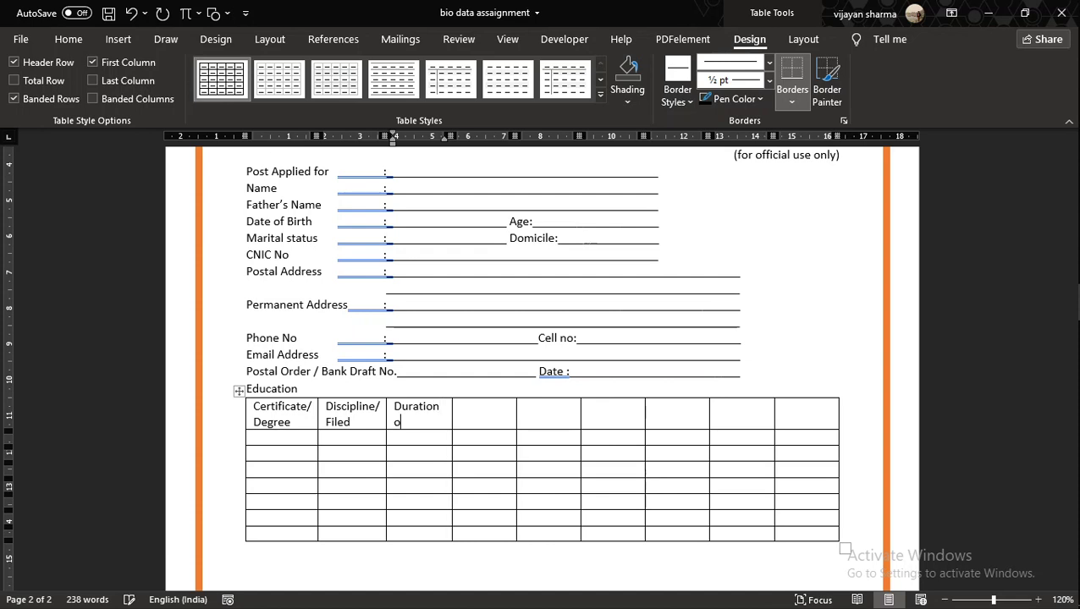
text(f Studies)
Enter "School/Board/University" without spaces around the slashes as the fourth column header, and widen that column
click(472, 415)
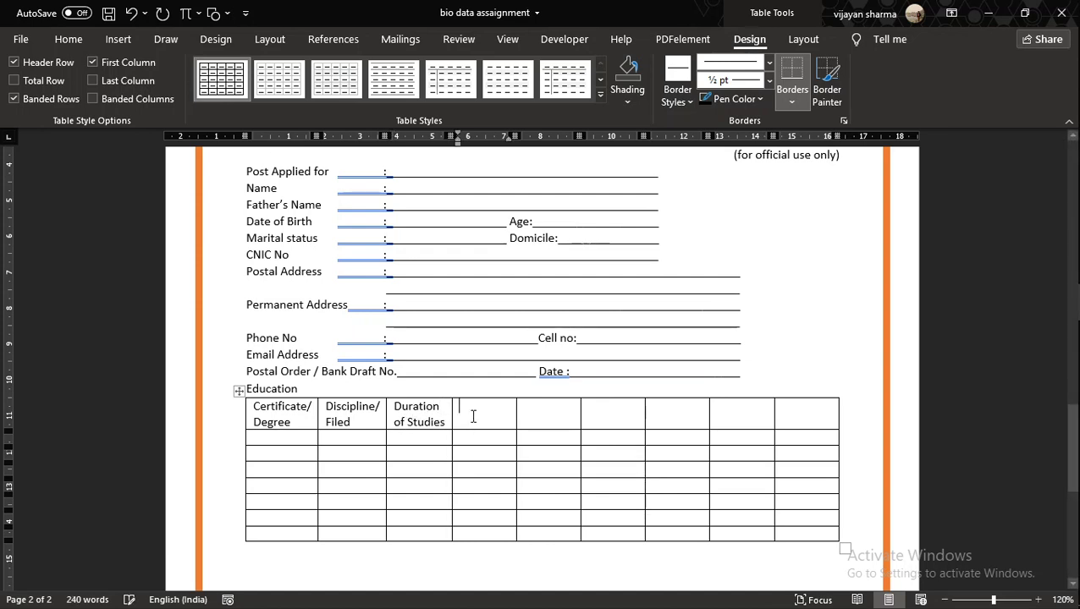
text(Scg)
text(oo)
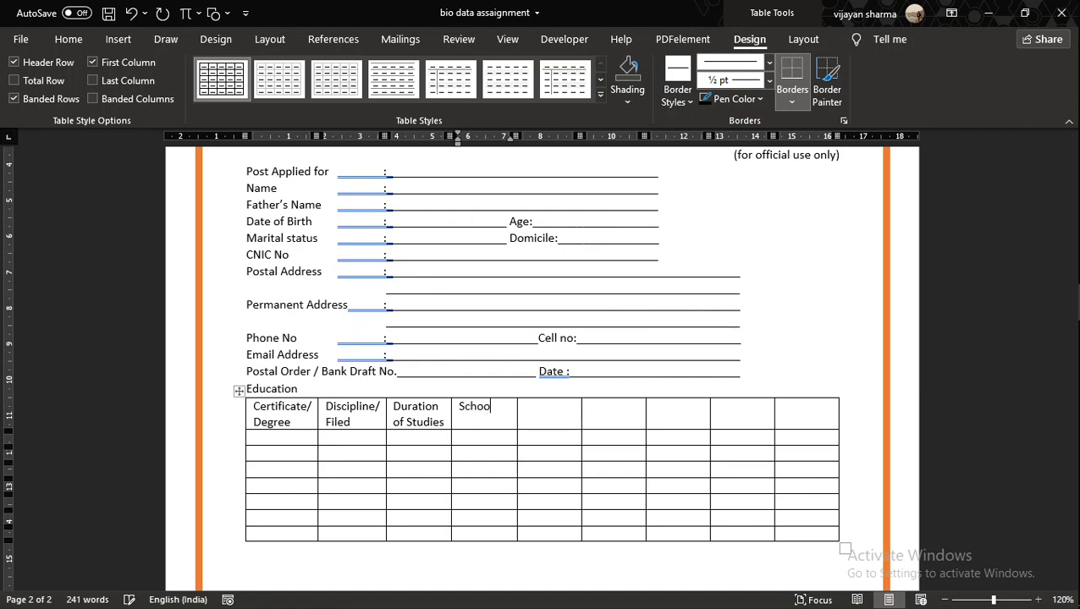
text(l / Boarsd)
key(BackSpace)
key(BackSpace)
key(BackSpace)
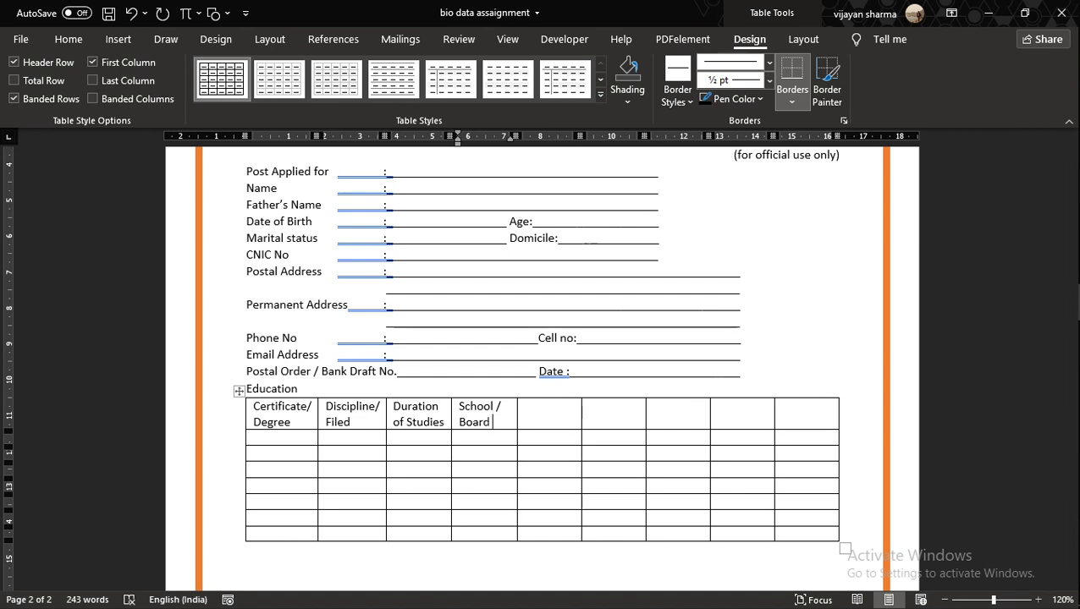
text(rd/ University)
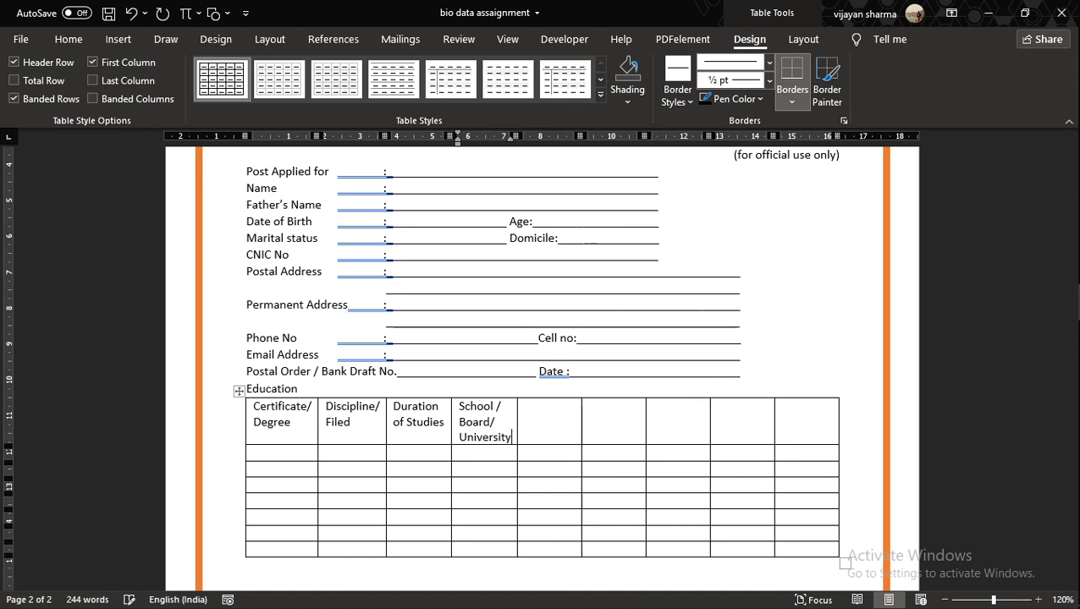
click(498, 407)
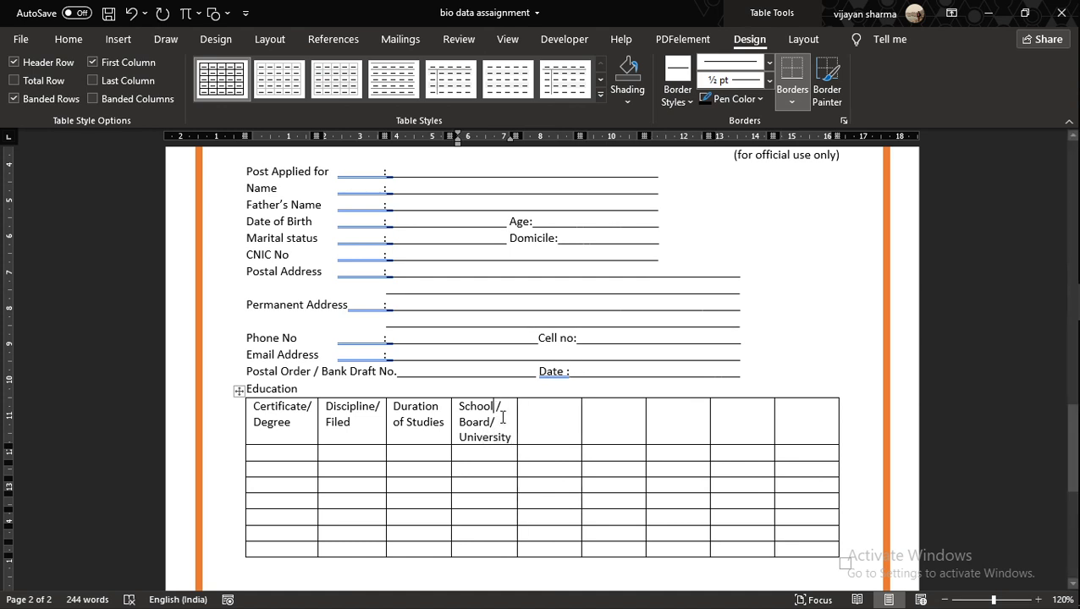
key(BackSpace)
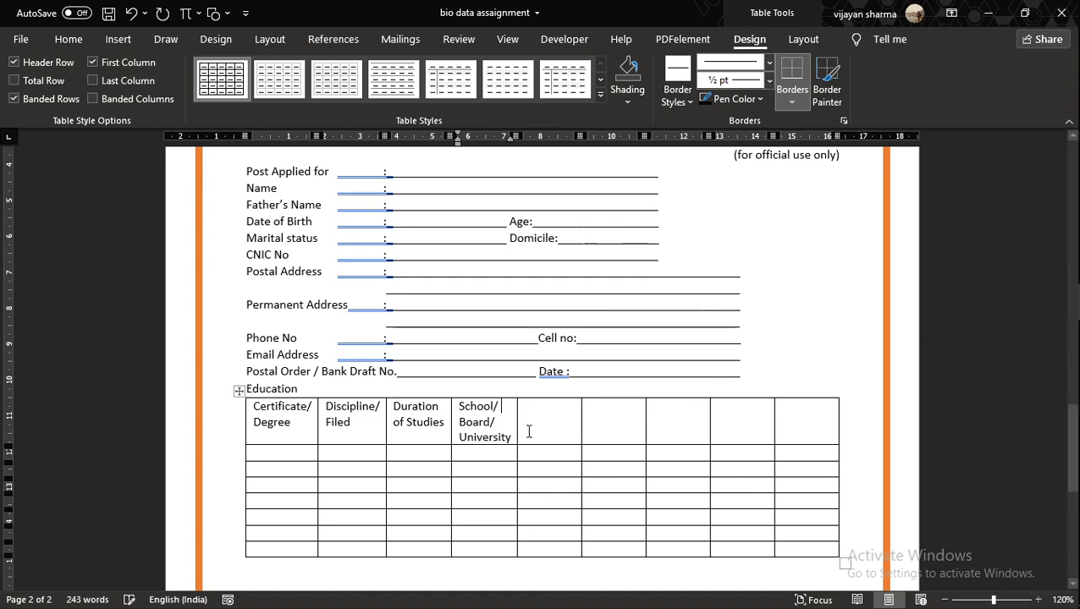
key(Delete)
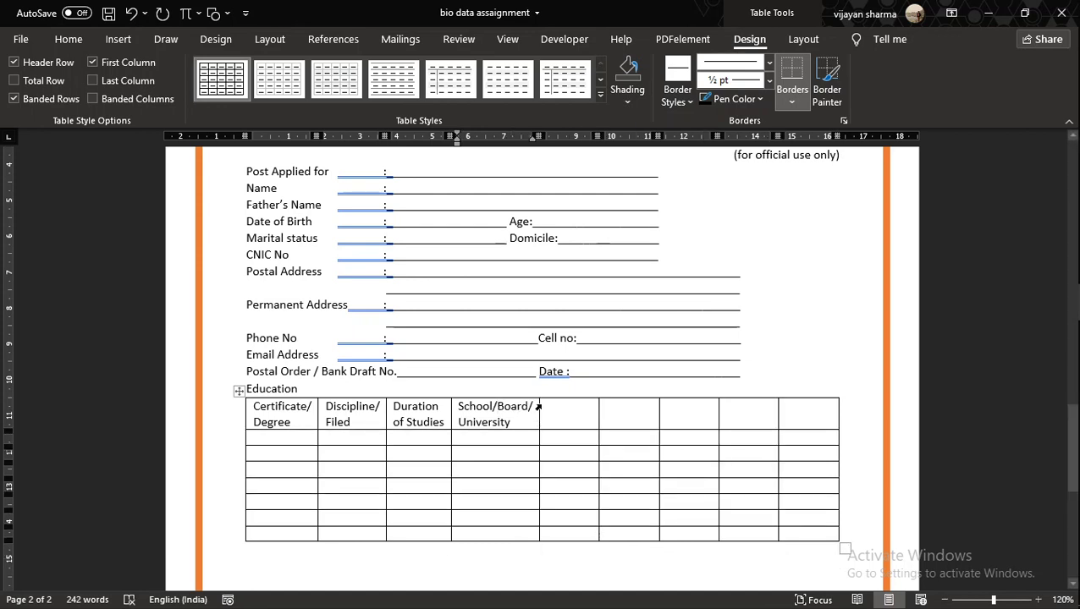
drag(539, 405, 578, 404)
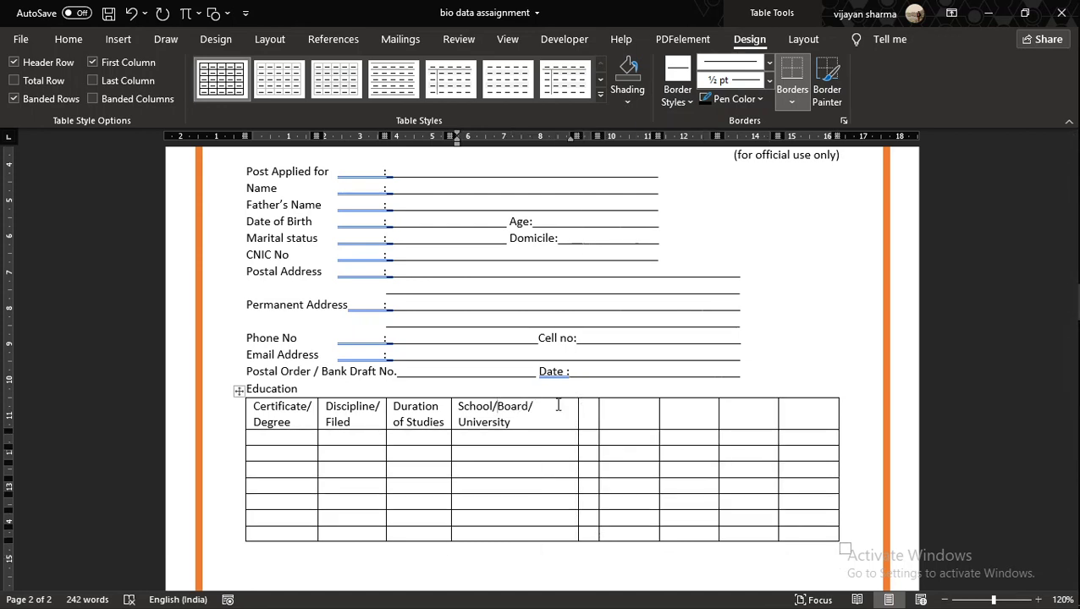
Adjust the Education table's column widths to fit "Duration of Studies" on two lines and "School/Board/ University" on one line
mouse_move(317, 406)
mouse_down()
mouse_move(303, 414)
mouse_move(317, 414)
mouse_up()
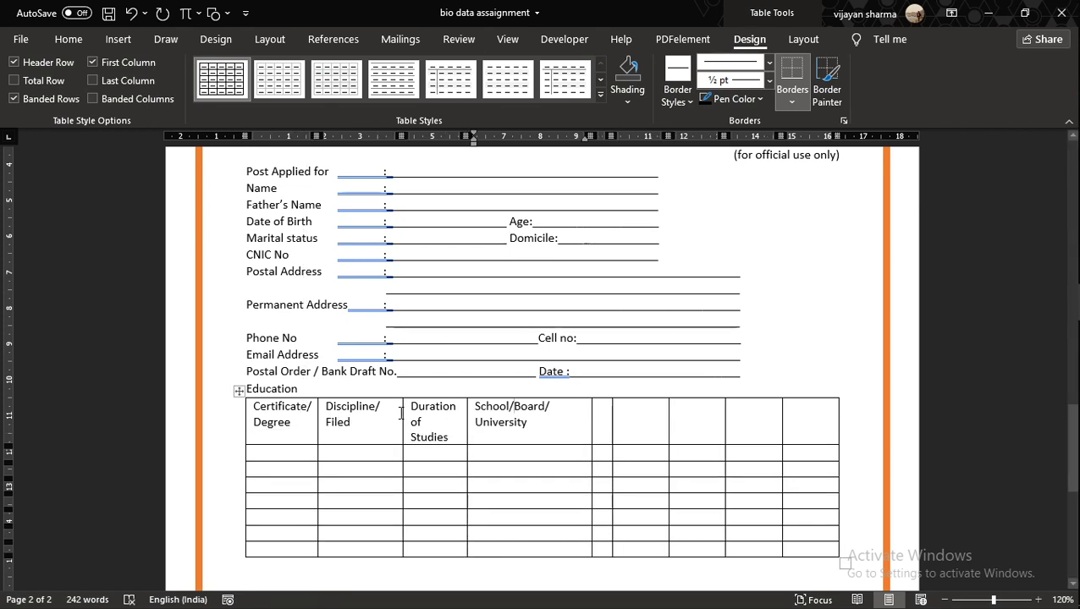
drag(401, 413, 384, 411)
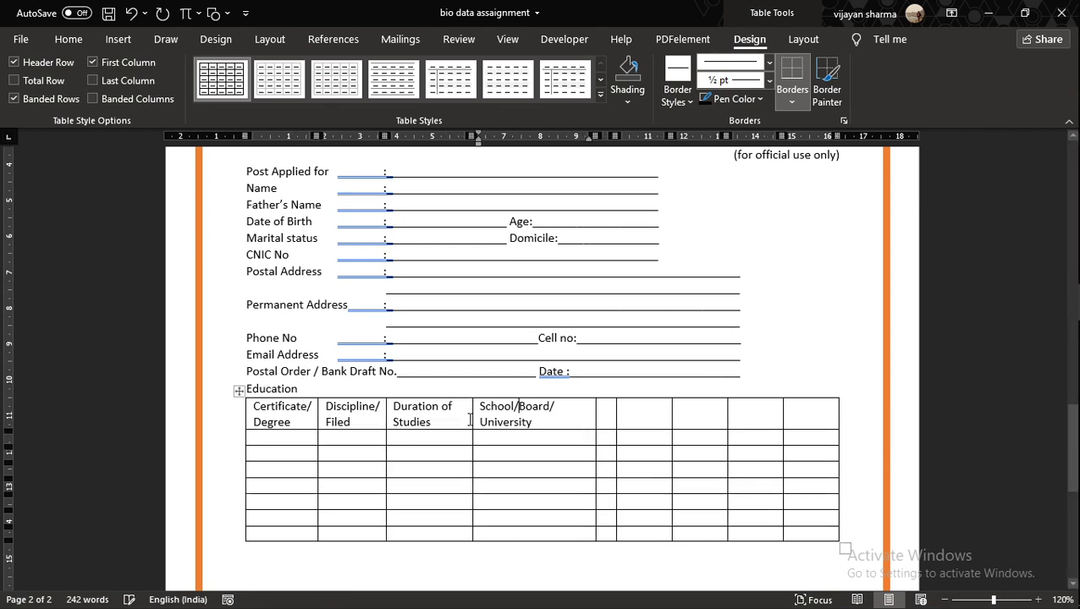
mouse_move(472, 406)
mouse_down()
mouse_move(454, 408)
mouse_move(465, 412)
mouse_up()
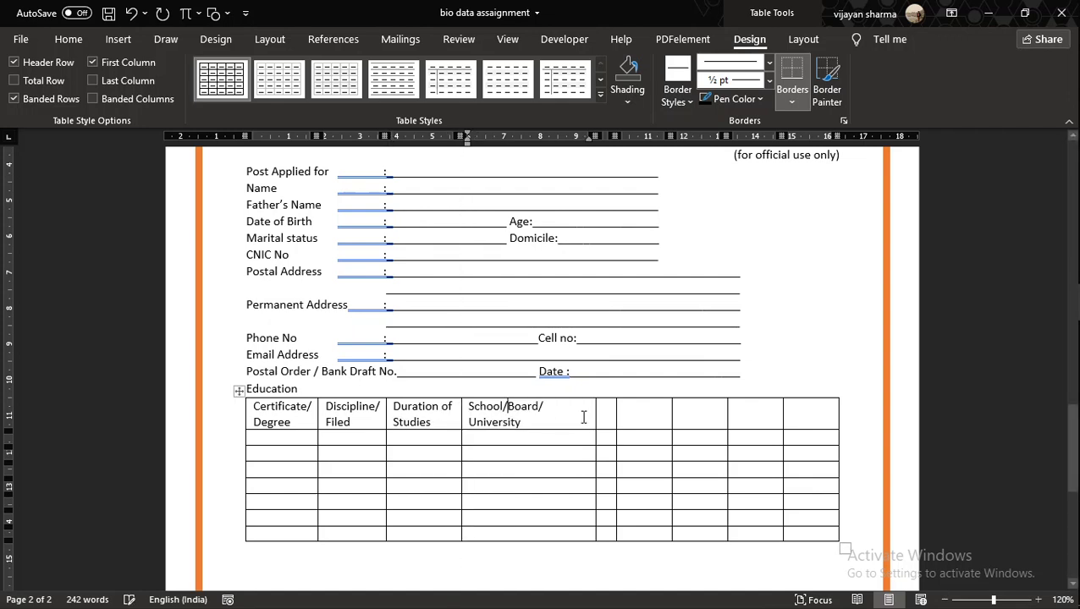
mouse_move(596, 410)
mouse_down()
mouse_move(670, 415)
mouse_move(605, 408)
mouse_up()
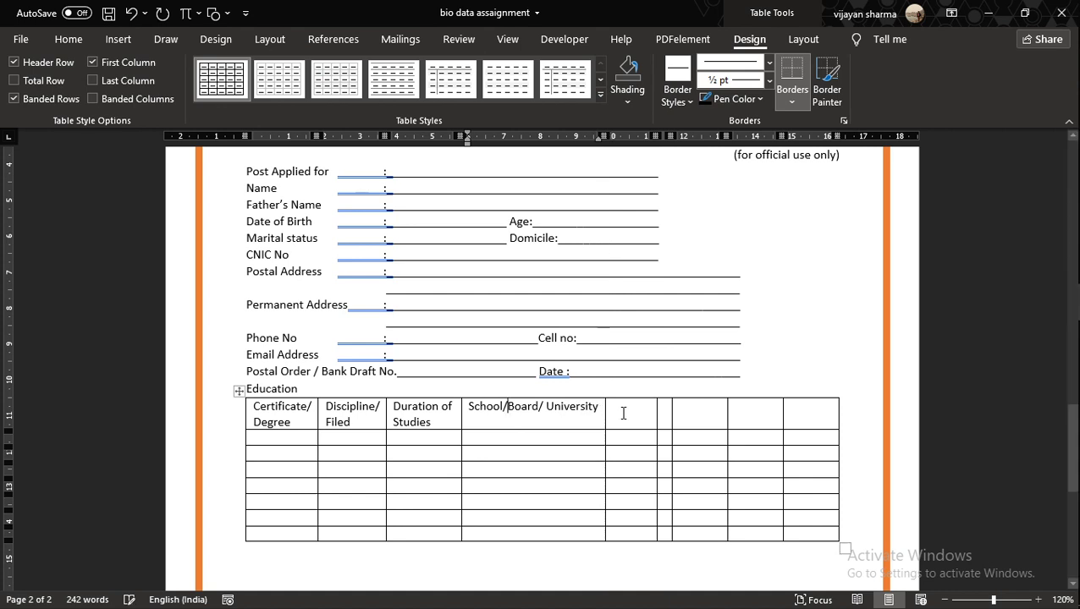
Enter "Year" and "Total Marks" as the fifth and sixth column headers of the Education table, narrowing the Year column
click(622, 412)
text(Year)
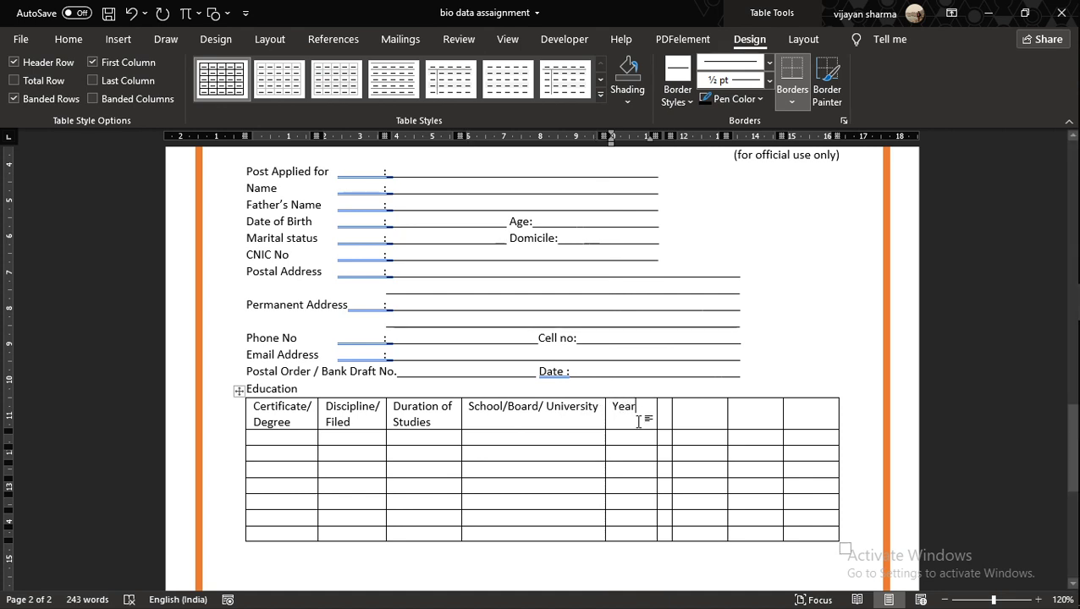
drag(653, 407, 639, 407)
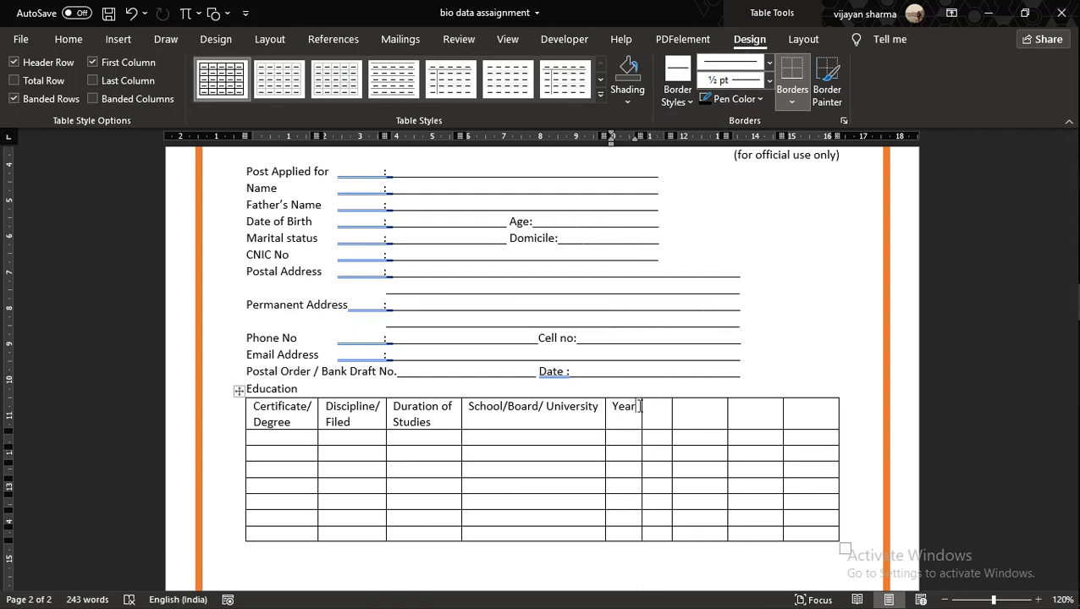
text(Total Mar)
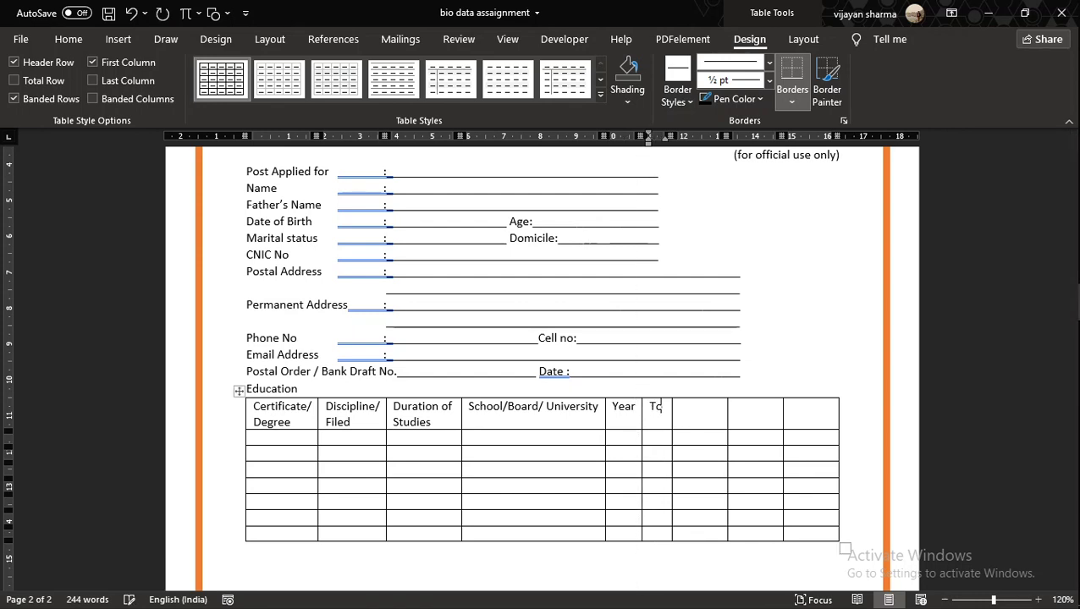
text(ks)
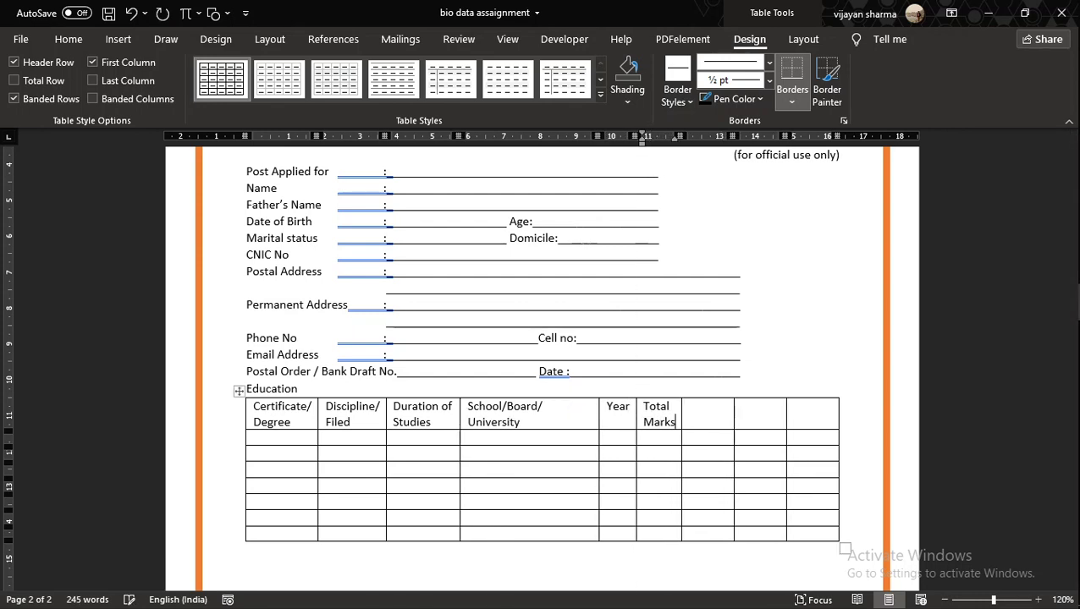
Enter "Obtained Marks" as the seventh column header of the Education table
click(702, 413)
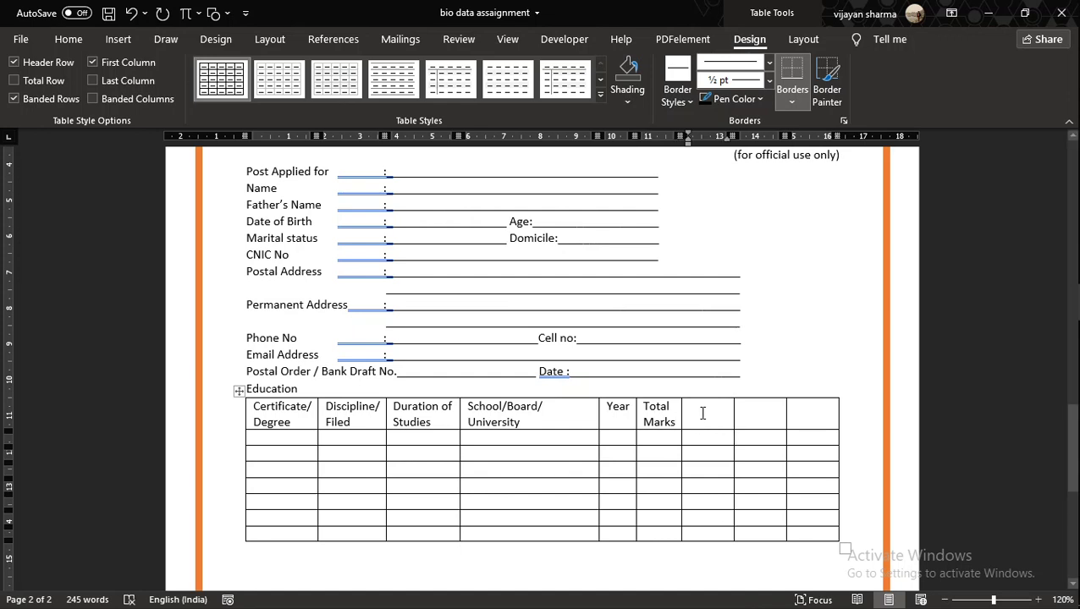
text(Obtained)
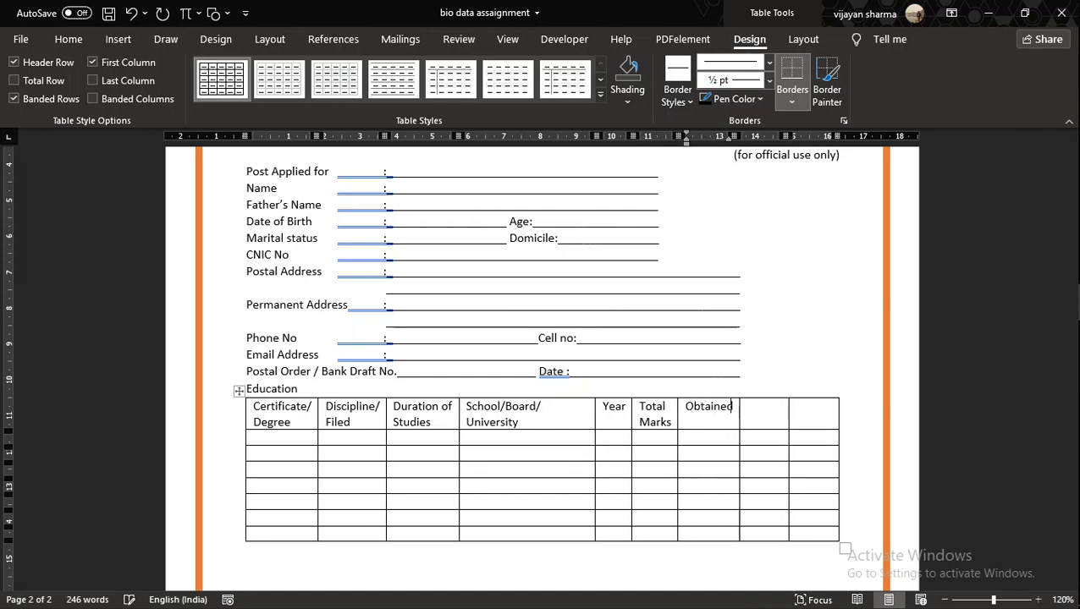
text( Mar)
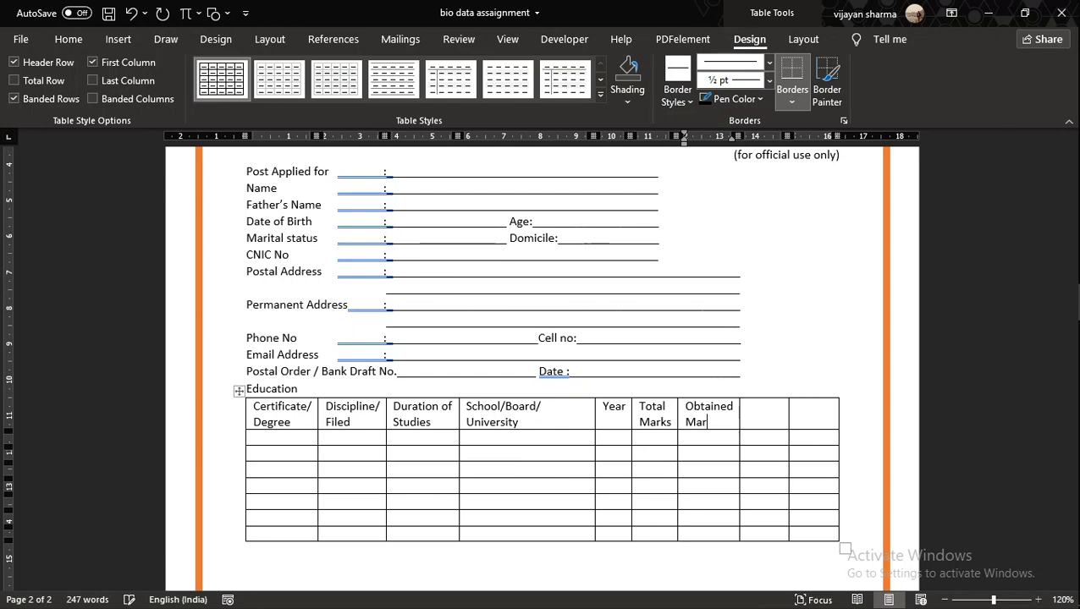
text(ks)
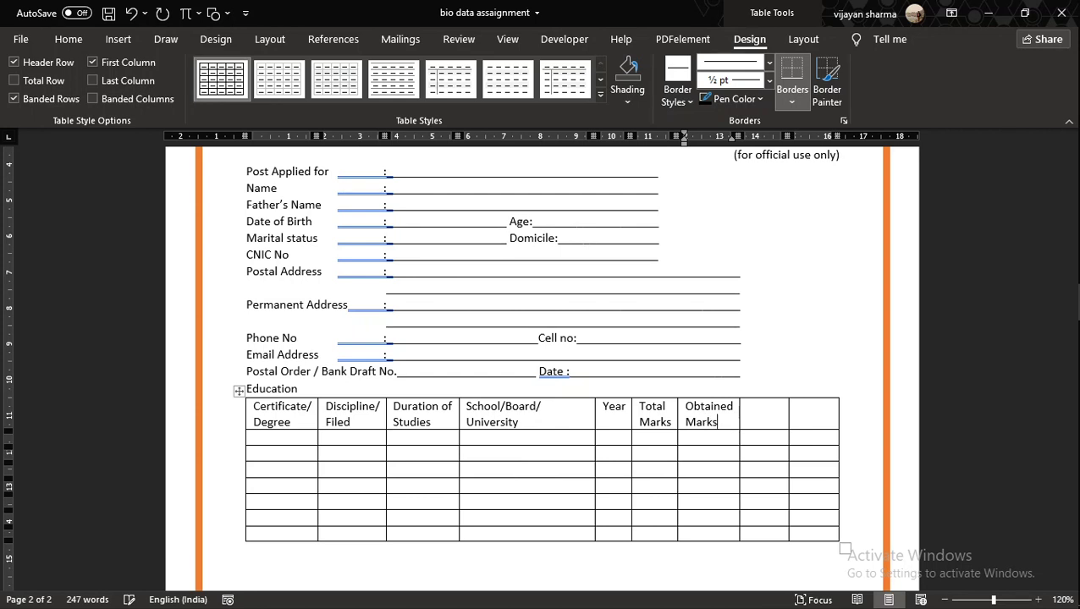
mouse_move(739, 413)
mouse_down()
mouse_move(730, 411)
mouse_move(738, 411)
mouse_up()
Enter "%" and "Division" as the last two column headers, narrowing the % column to fit its text
click(754, 414)
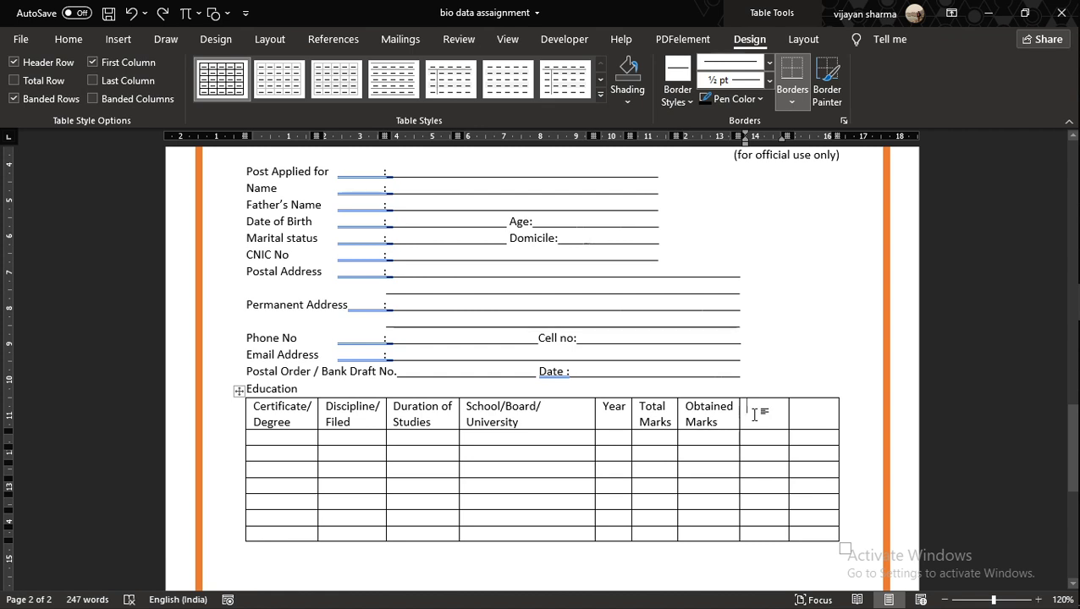
text(%)
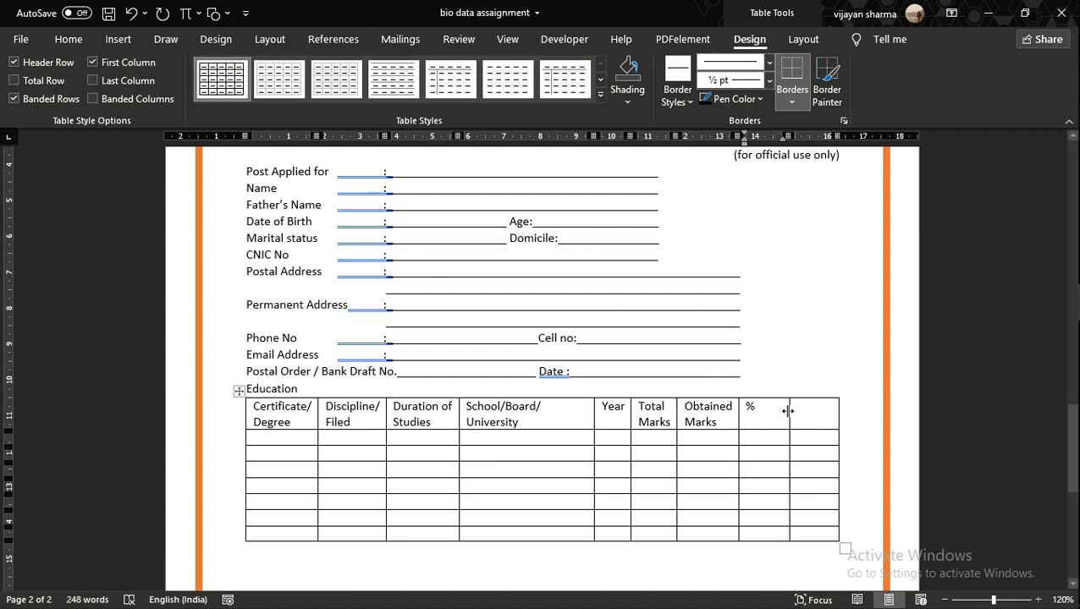
drag(788, 411, 765, 409)
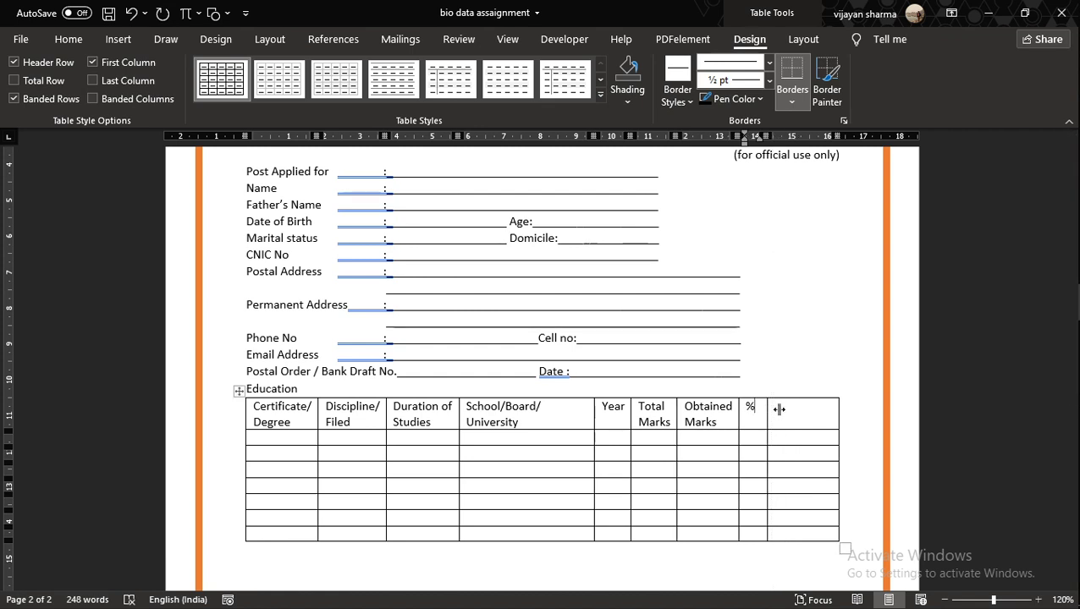
text(Division)
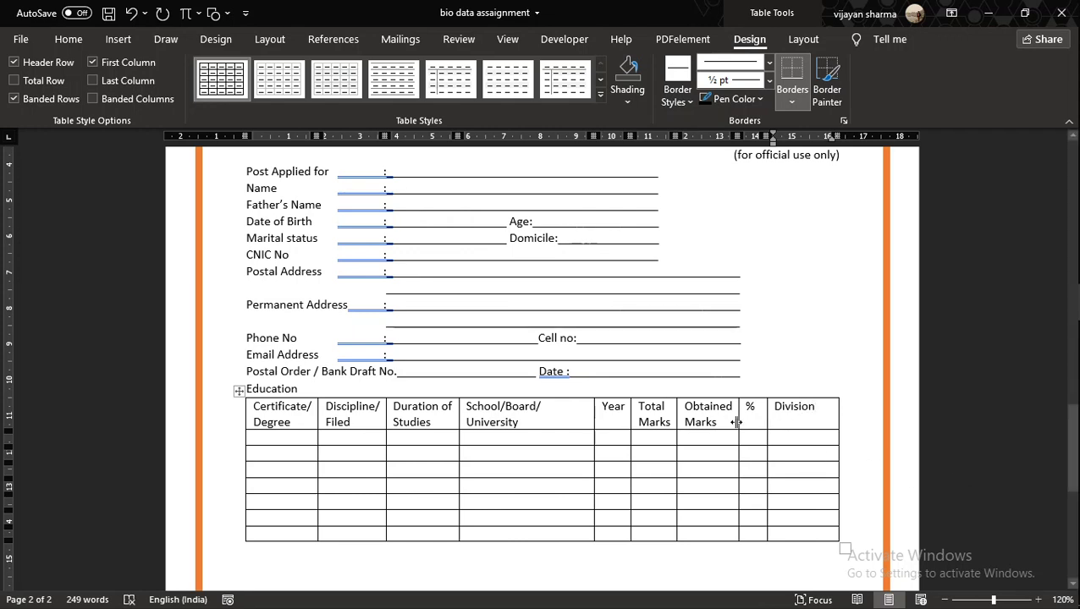
Centre the Education table's header row and make its text bold
drag(260, 411, 799, 423)
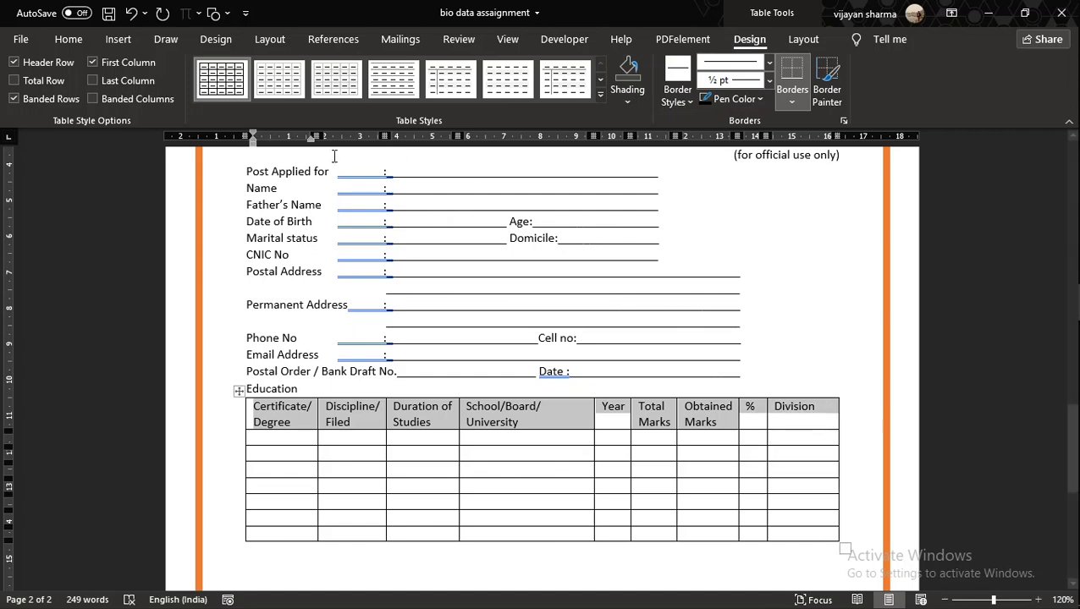
click(69, 39)
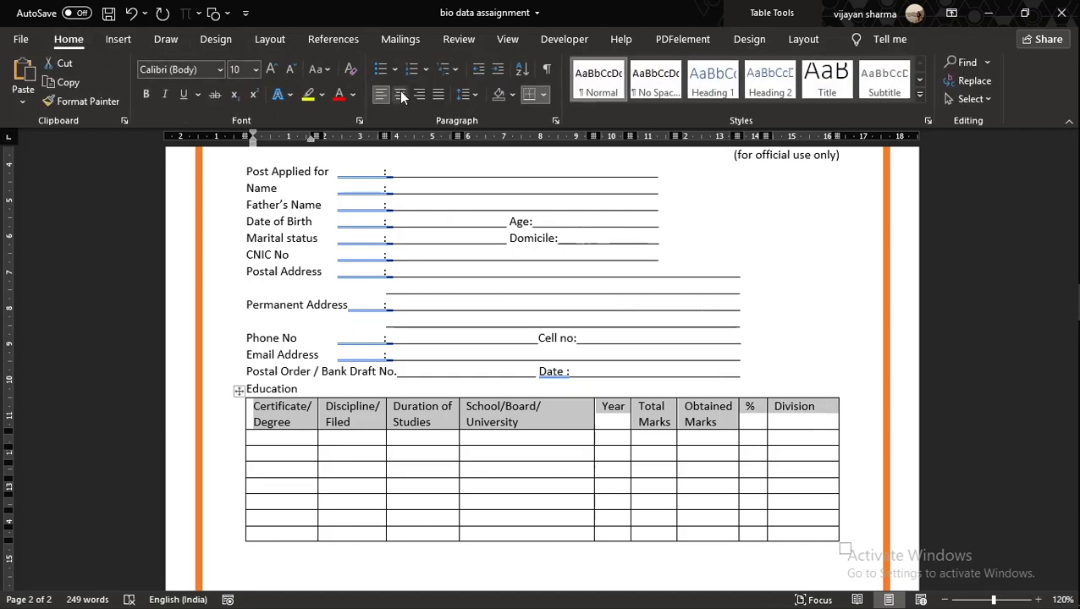
click(401, 95)
click(147, 94)
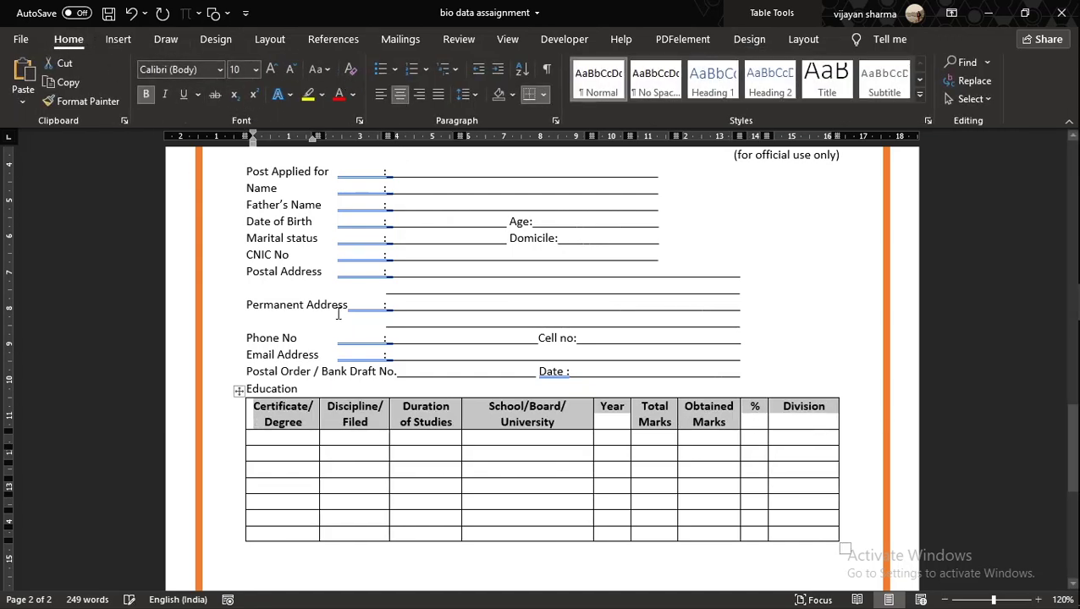
drag(594, 407, 614, 407)
key(ctrl+z)
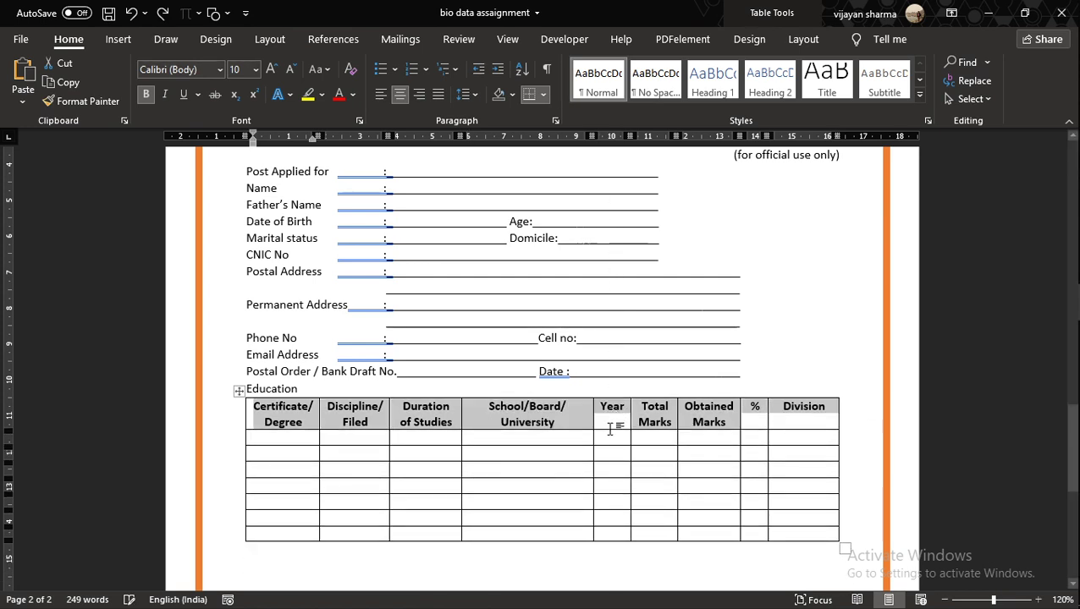
click(604, 452)
click(594, 411)
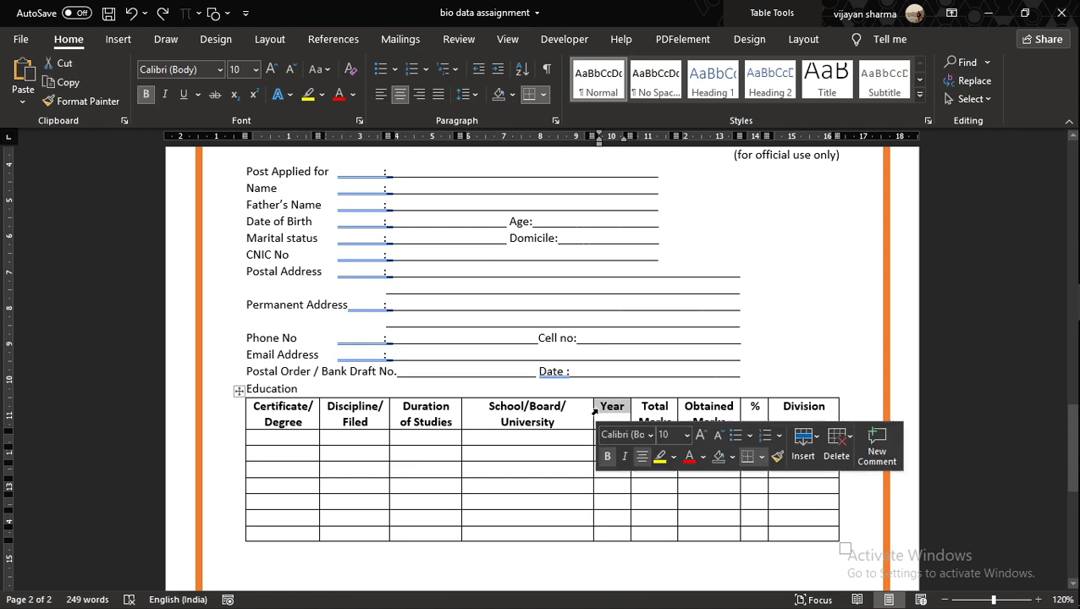
click(590, 412)
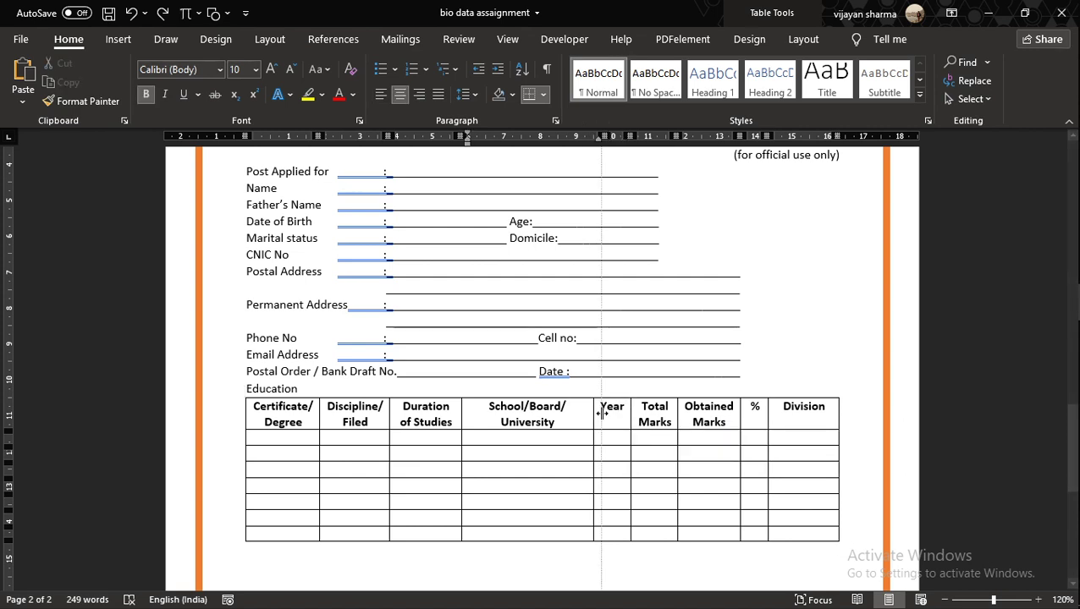
Widen the School/Board/University column to fit one line, rebalance the columns after it, and extend the table's right edge to fit "Division"
drag(592, 413, 767, 408)
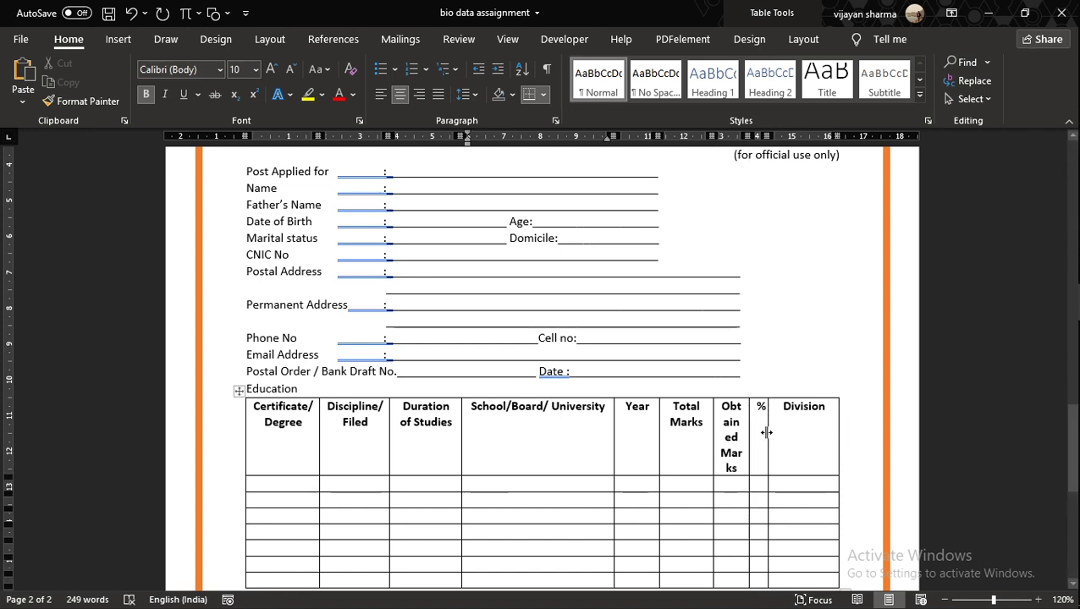
drag(765, 433, 805, 417)
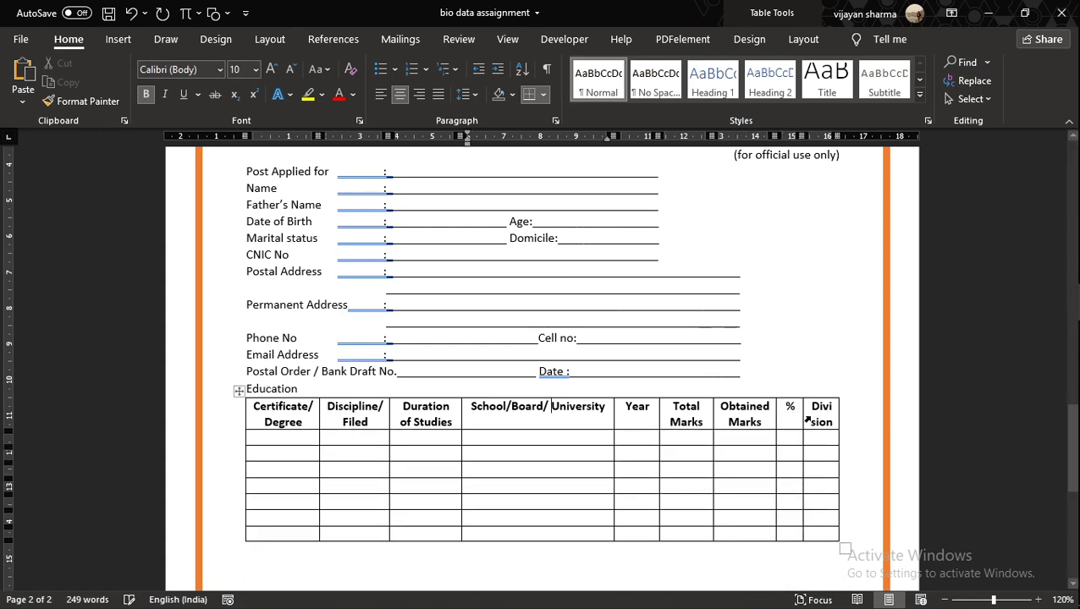
drag(839, 135, 863, 135)
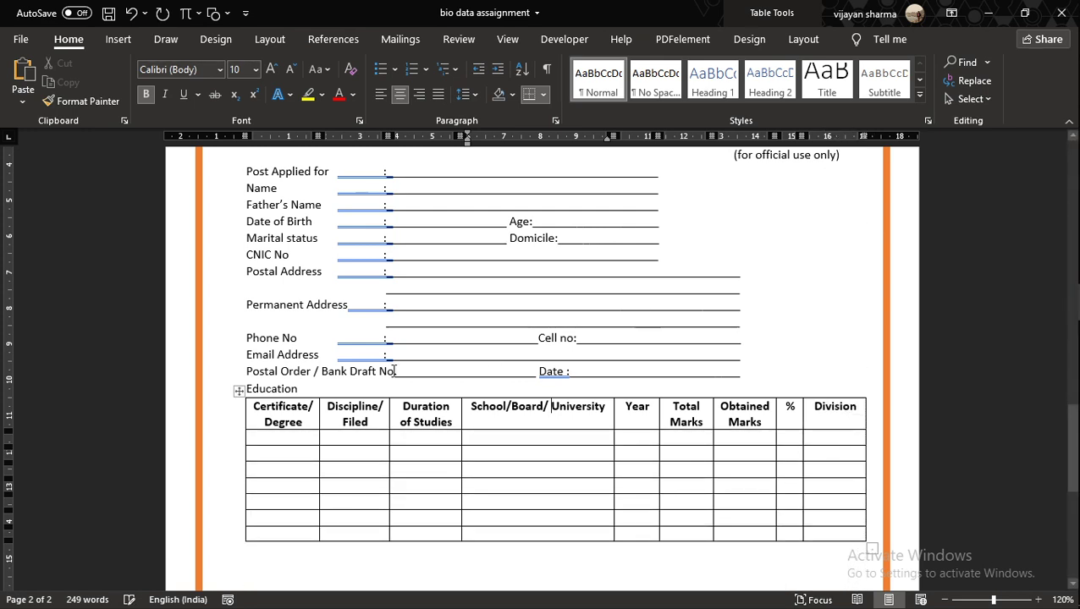
click(350, 472)
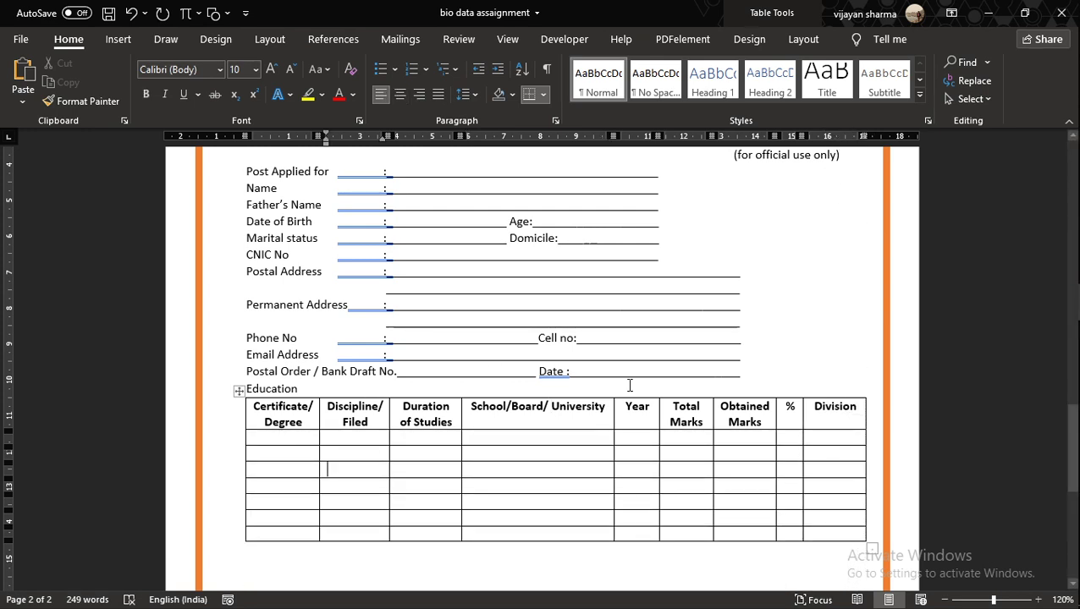
drag(860, 135, 866, 135)
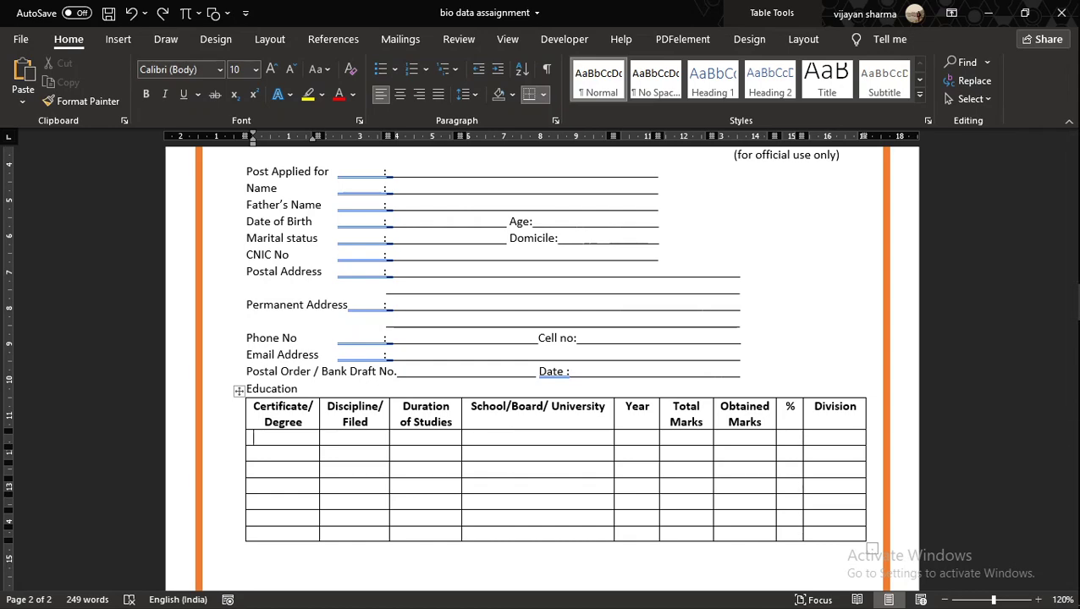
Copy the degree labels from "Metric or Equivalent" to "Additional (if any)" in the original form's Education table into the new table's first column
scroll(541, 338, up, 3)
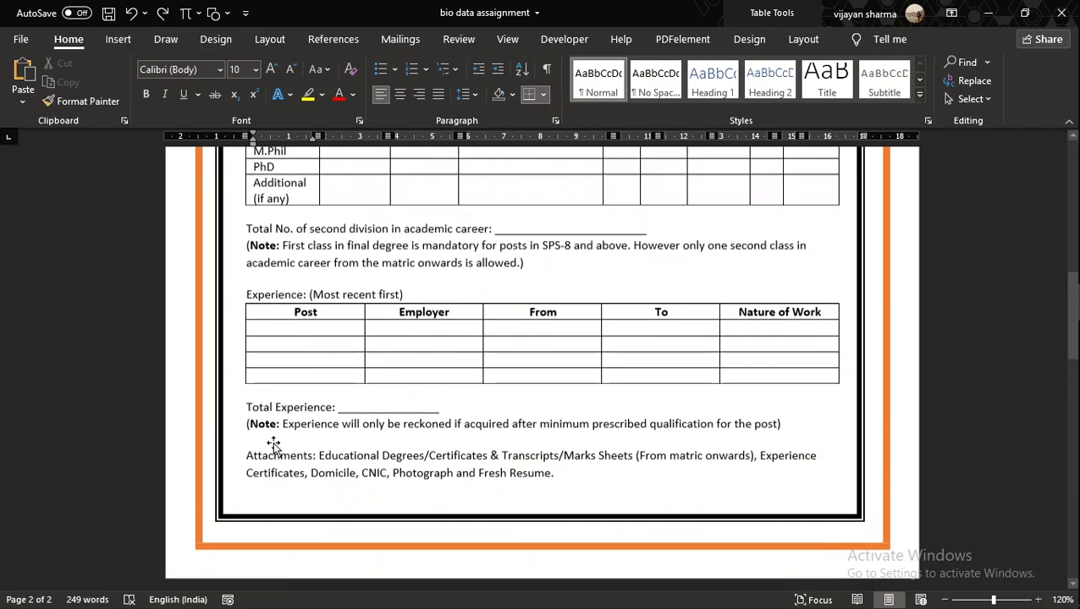
scroll(273, 446, up, 12)
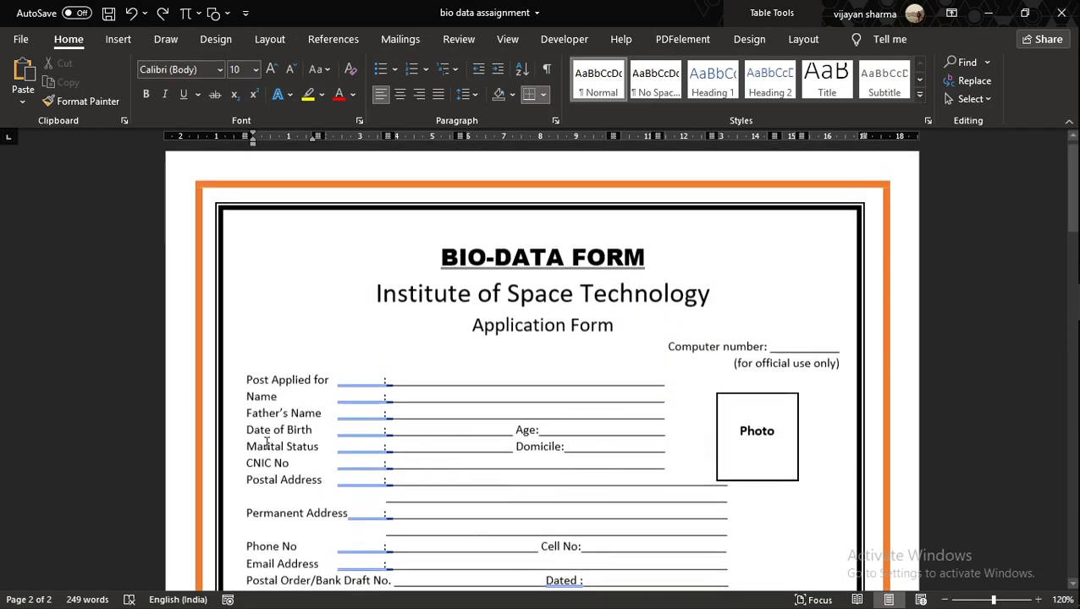
scroll(258, 464, down, 6)
scroll(266, 441, down, 1)
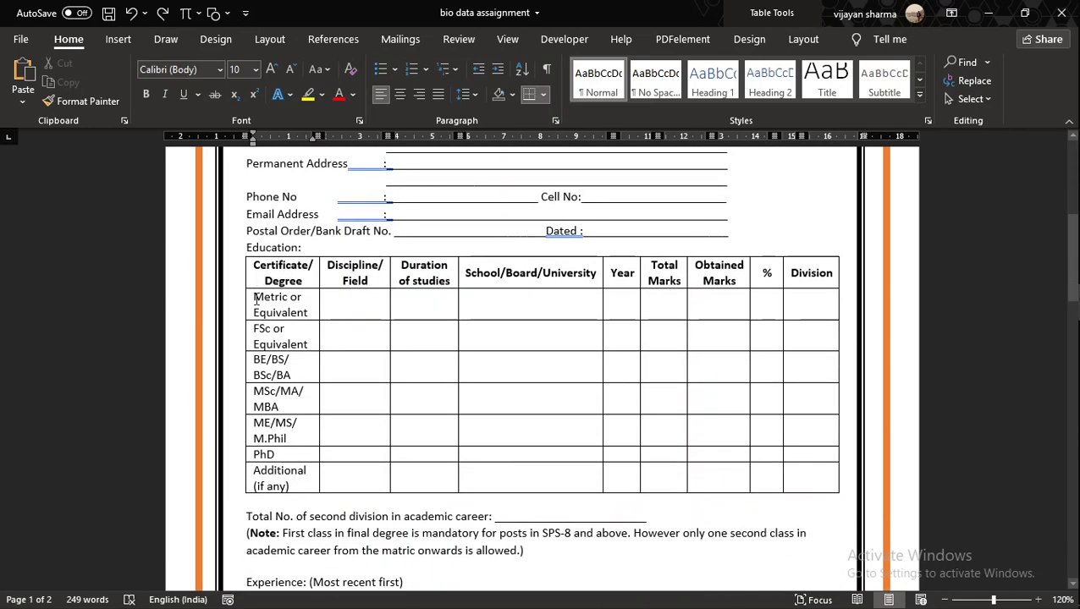
drag(256, 301, 302, 481)
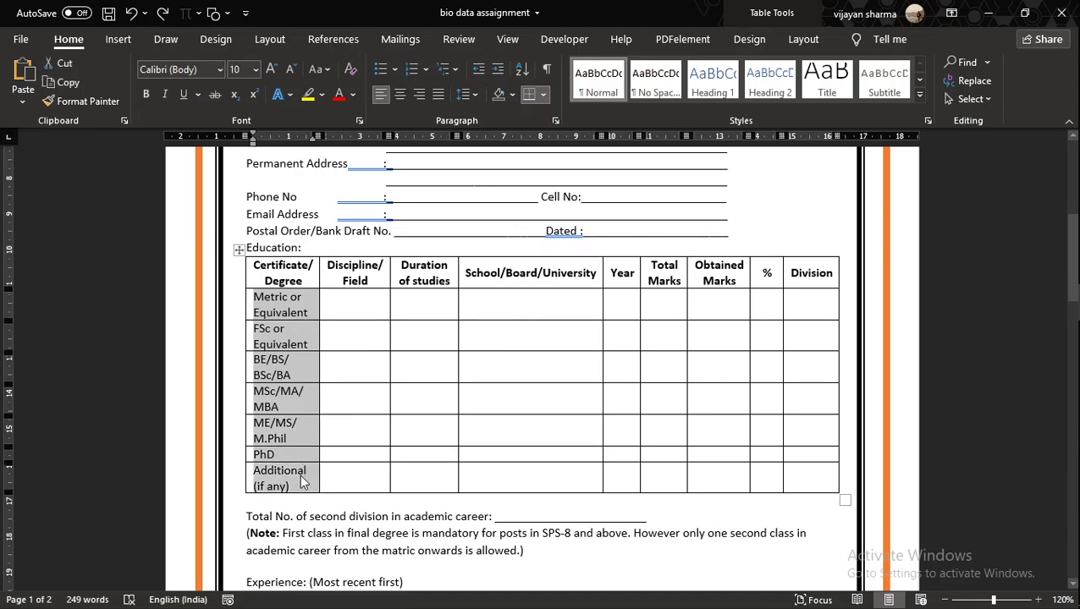
scroll(300, 474, down, 15)
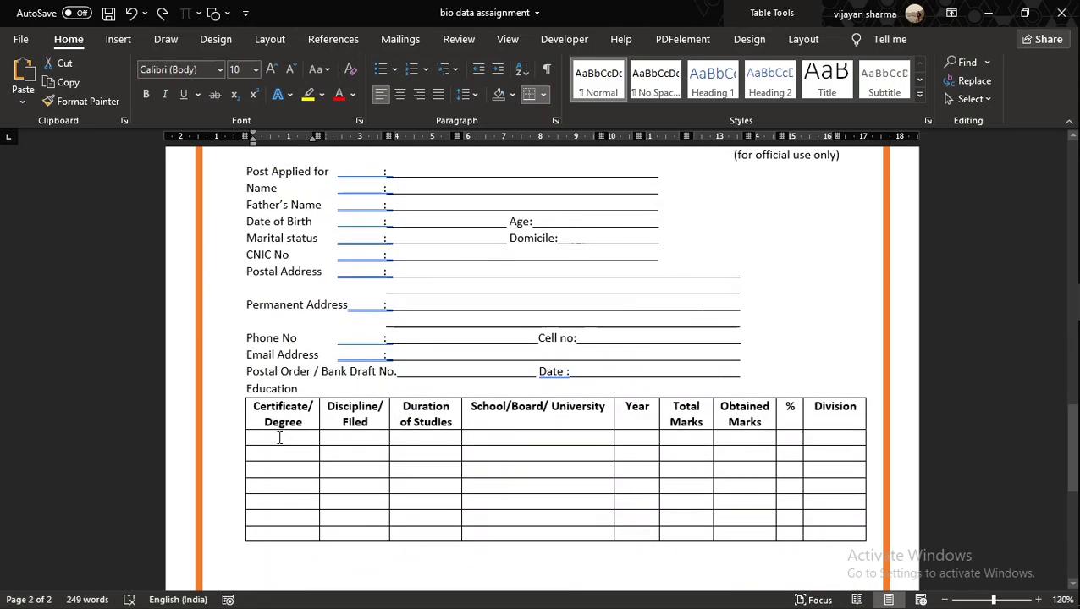
click(279, 437)
key(ctrl+v)
scroll(297, 440, down, 2)
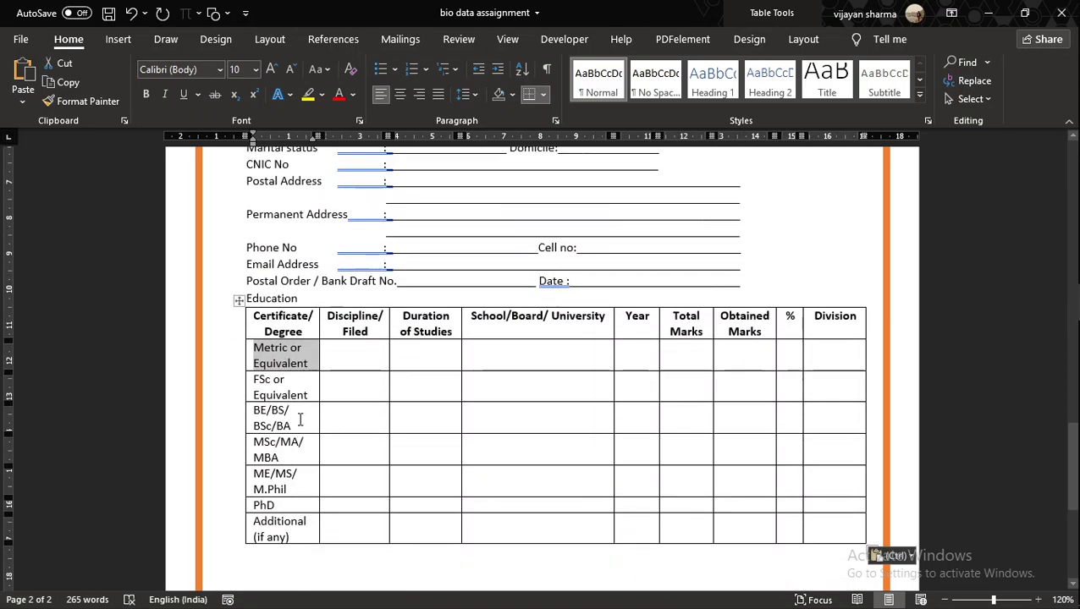
click(342, 441)
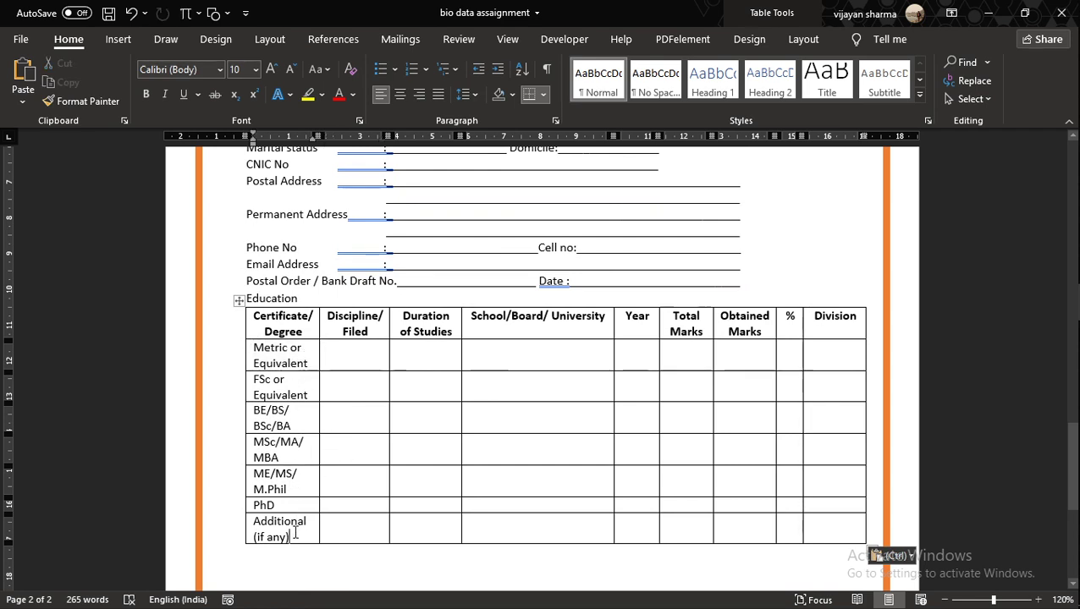
scroll(364, 435, down, 8)
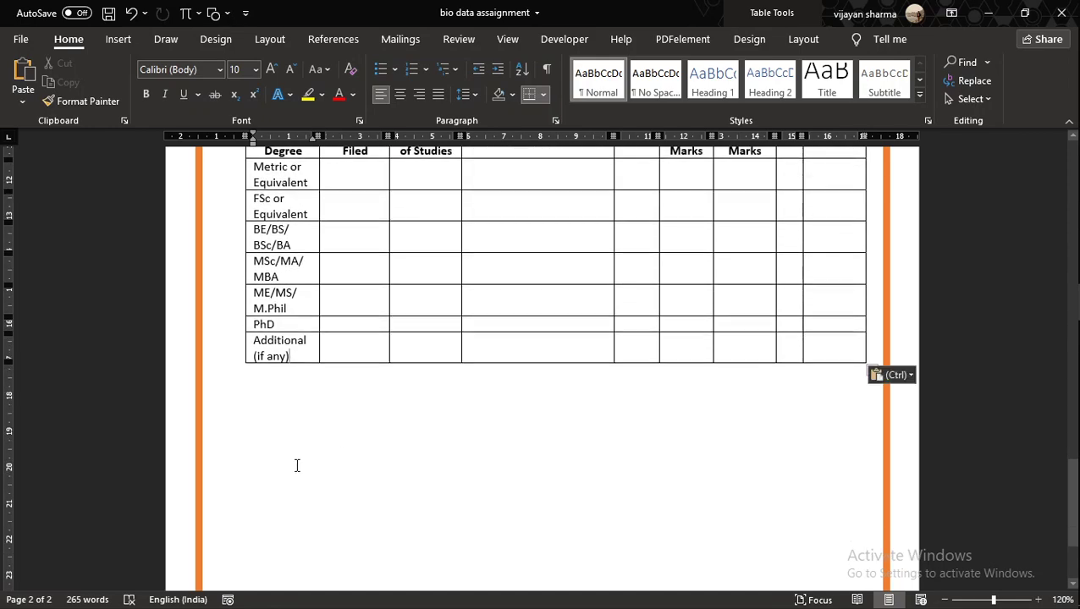
Copy the original form's second-division line, its note and the "Experience: (Most recent first)" heading below the new Education table
scroll(379, 435, up, 6)
scroll(382, 434, down, 10)
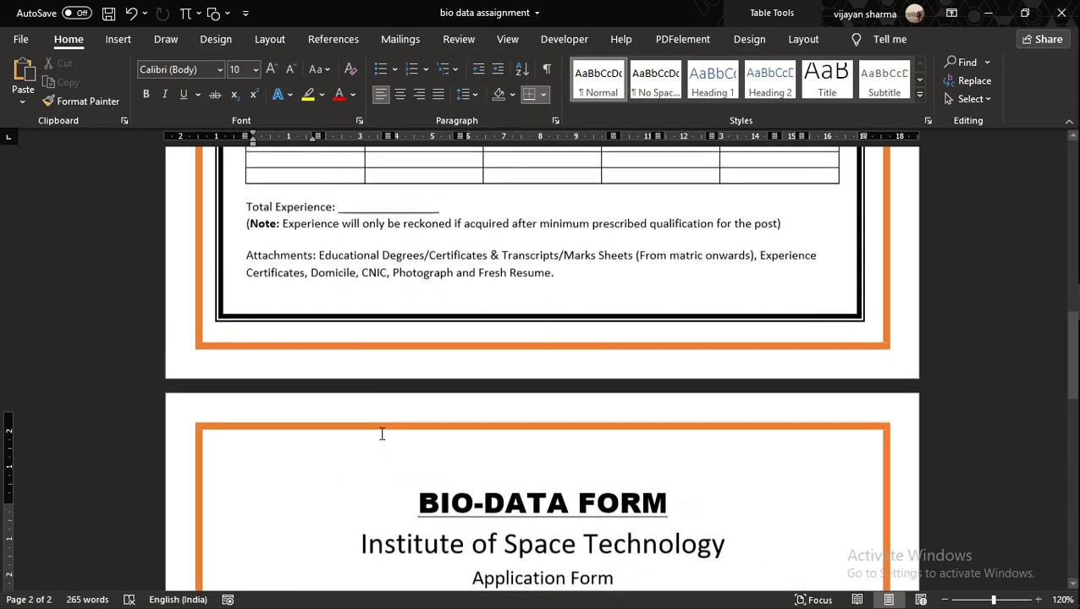
scroll(381, 434, up, 7)
scroll(377, 423, down, 3)
scroll(374, 416, up, 2)
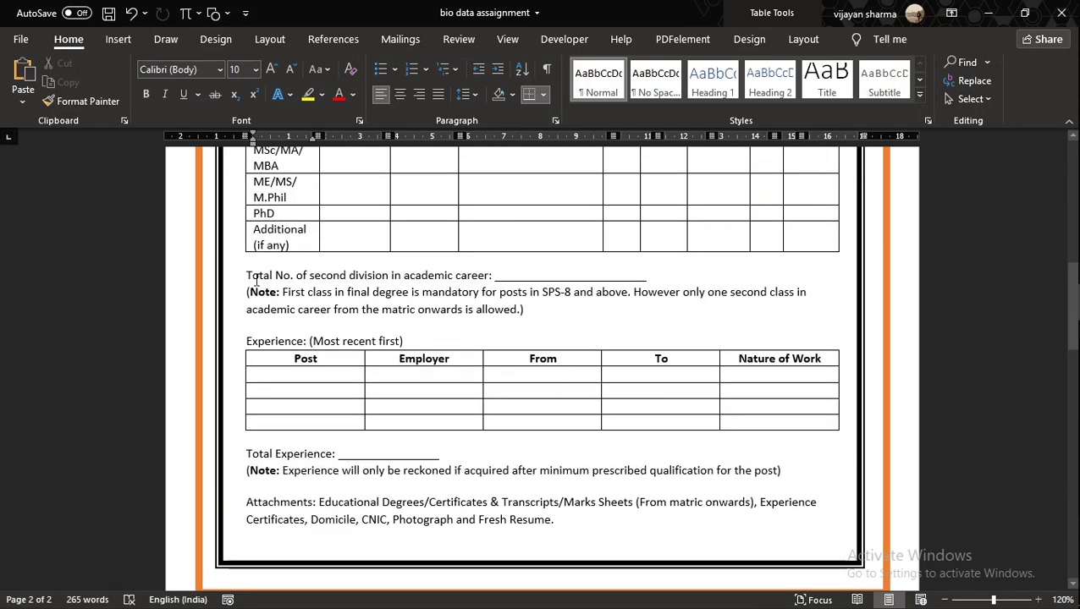
drag(291, 286, 484, 340)
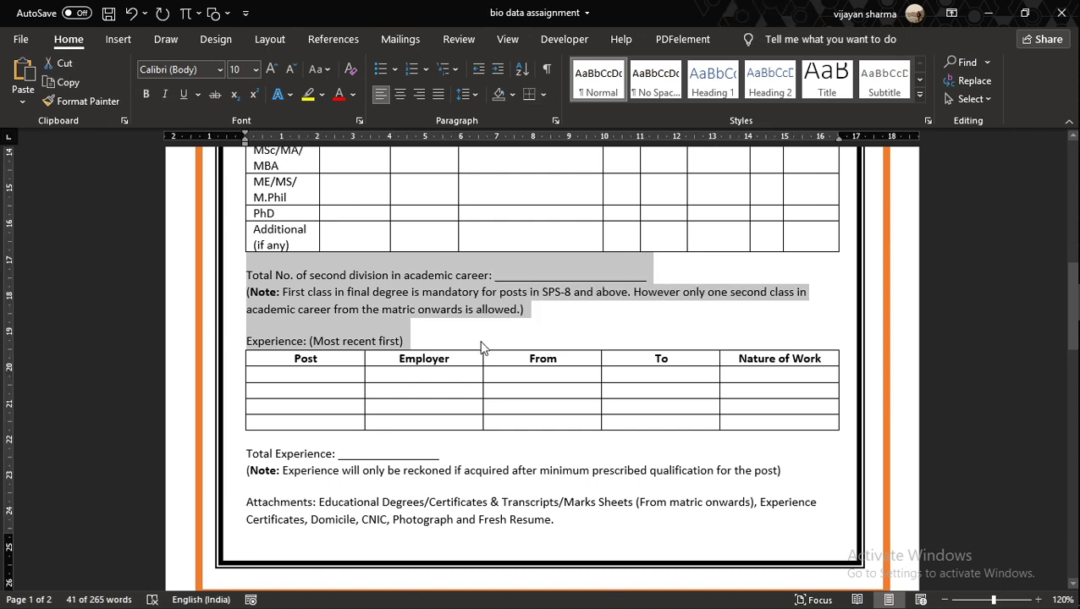
scroll(466, 356, up, 15)
key(ctrl+x)
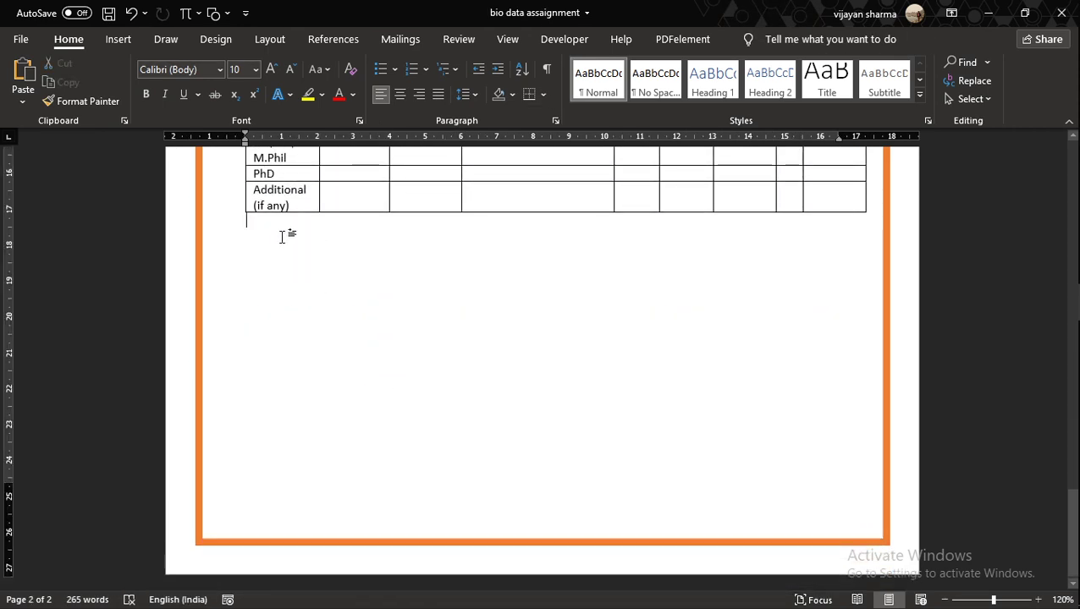
key(ctrl+v)
scroll(308, 284, up, 10)
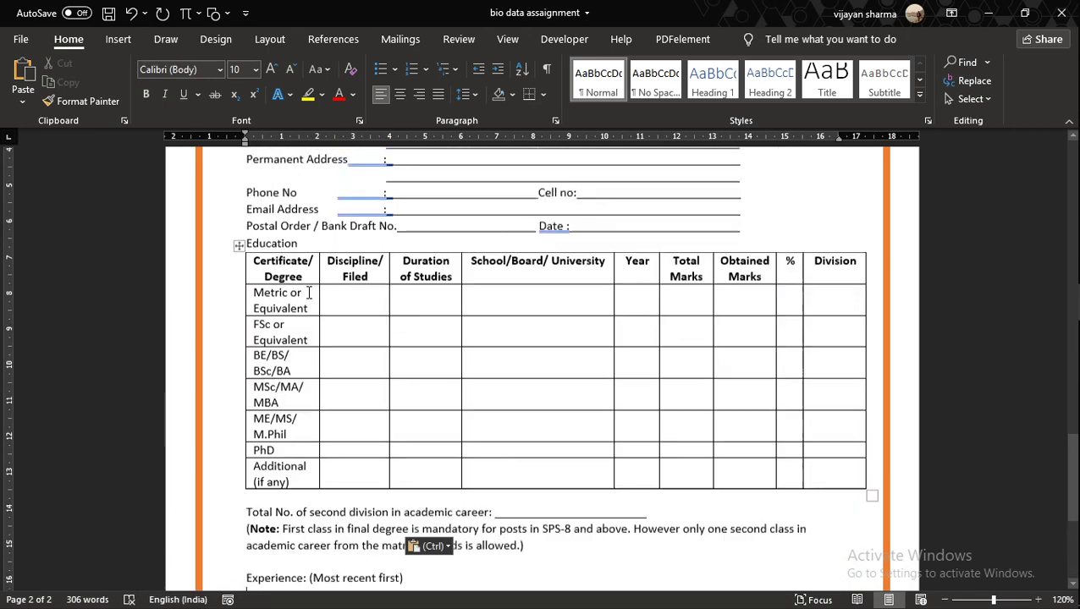
Copy the original form's Experience heading, table, Total Experience line, note and Attachments paragraph to the end of the new form
scroll(308, 292, up, 4)
scroll(308, 292, down, 1)
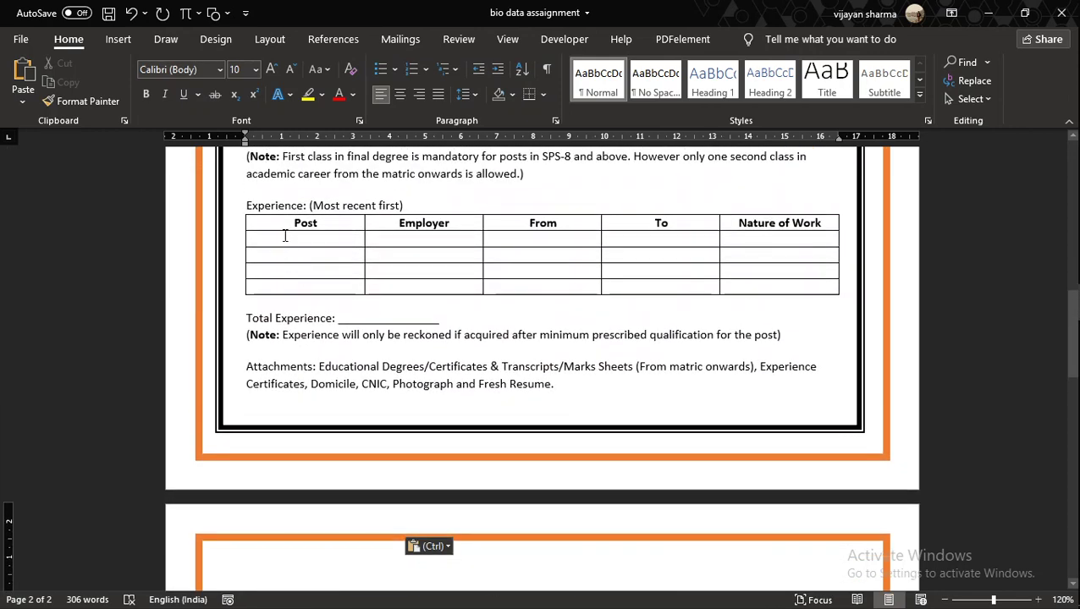
click(284, 238)
drag(248, 205, 651, 398)
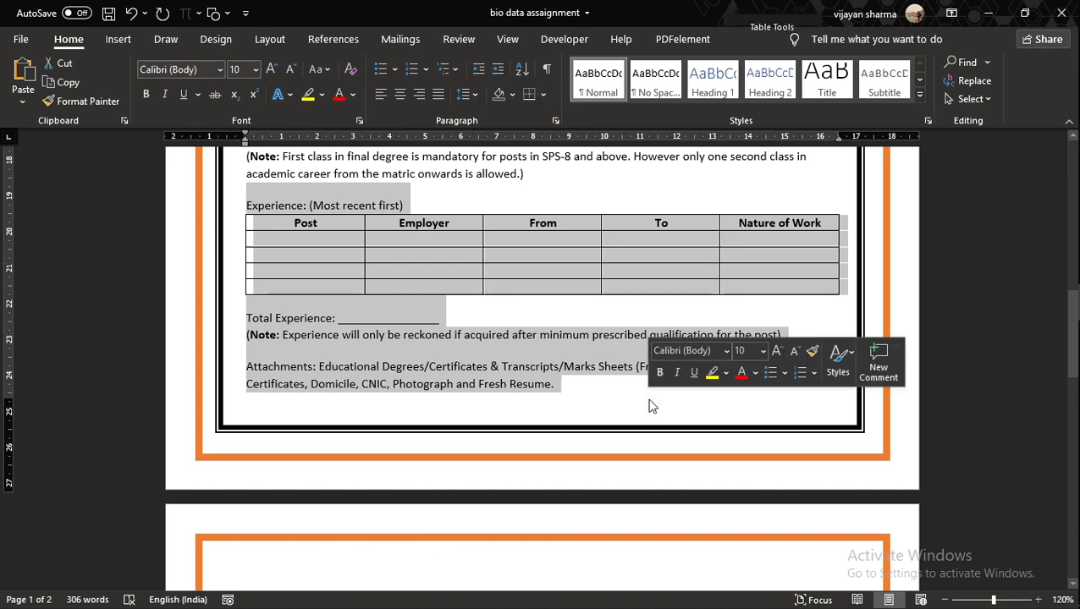
scroll(355, 435, down, 10)
scroll(355, 435, down, 3)
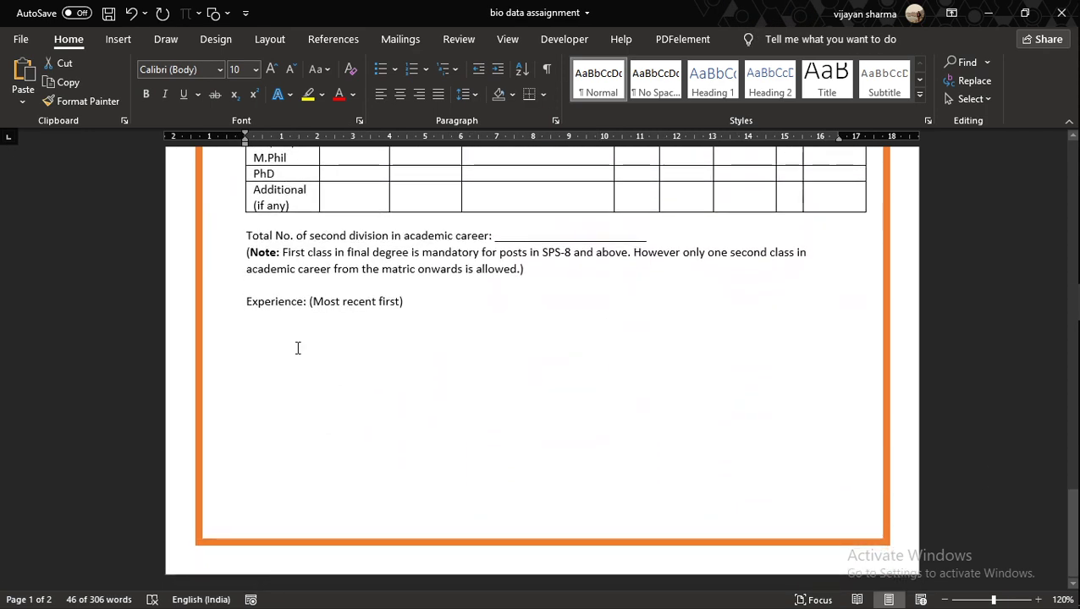
click(278, 332)
key(ctrl+v)
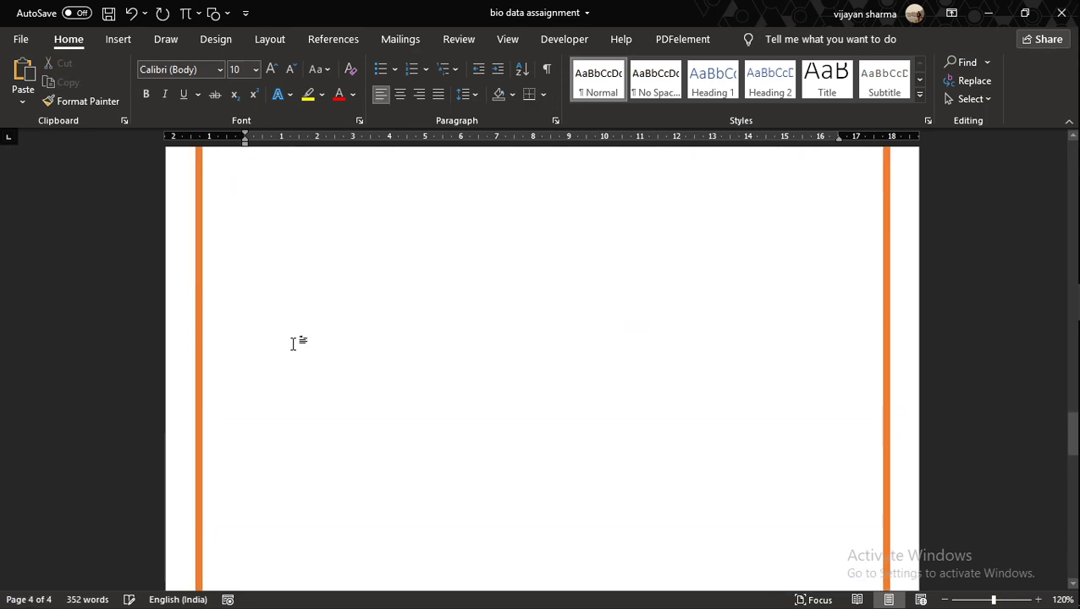
scroll(293, 341, up, 2)
click(282, 430)
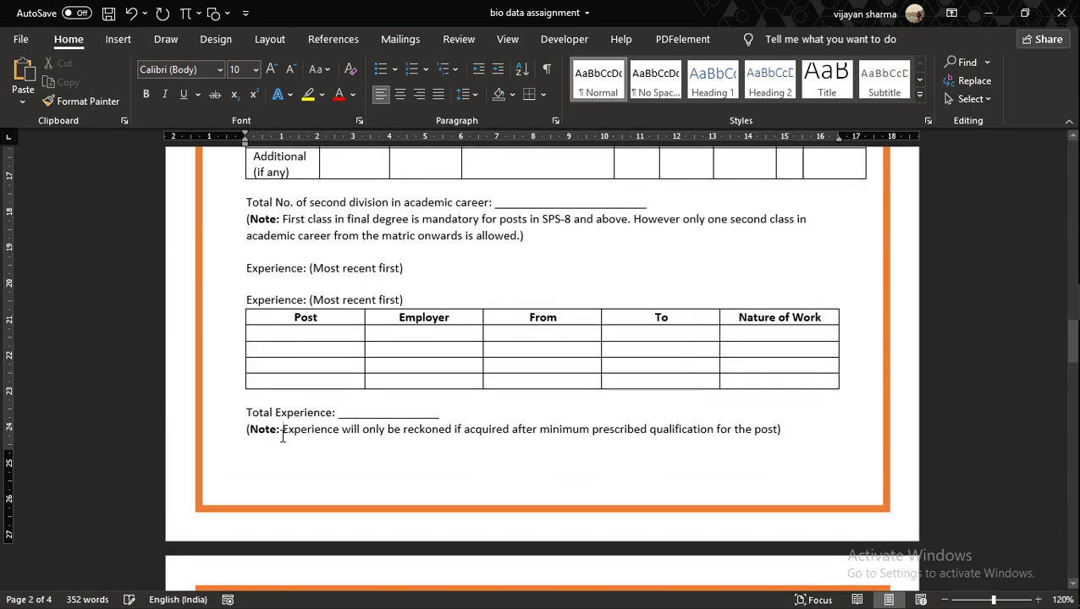
Remove the space before the first "Experience: (Most recent first)" heading in the new form
scroll(283, 284, up, 9)
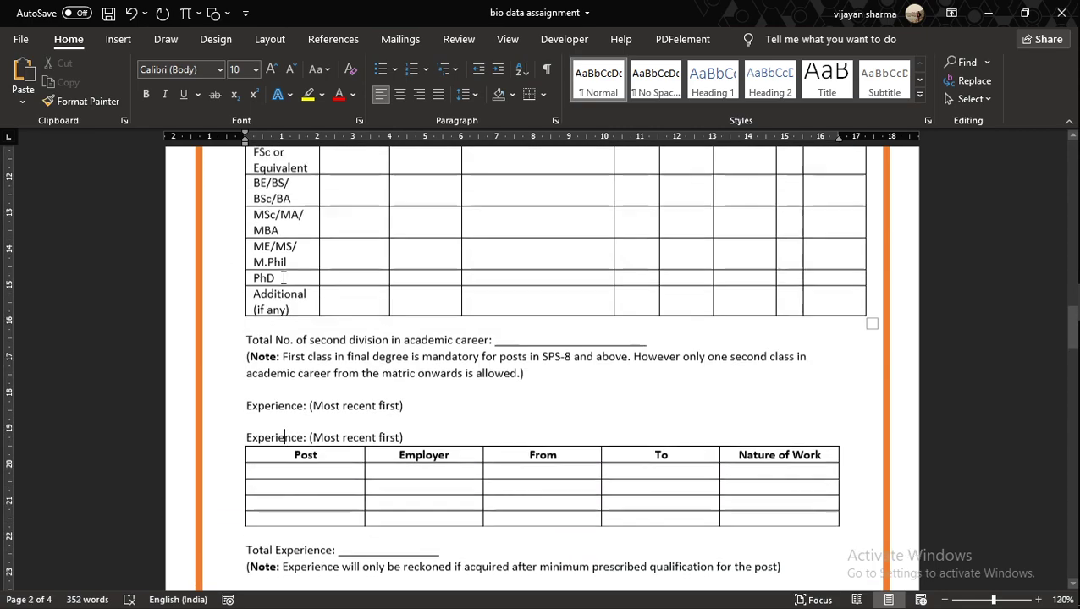
scroll(283, 304, down, 4)
scroll(285, 319, up, 4)
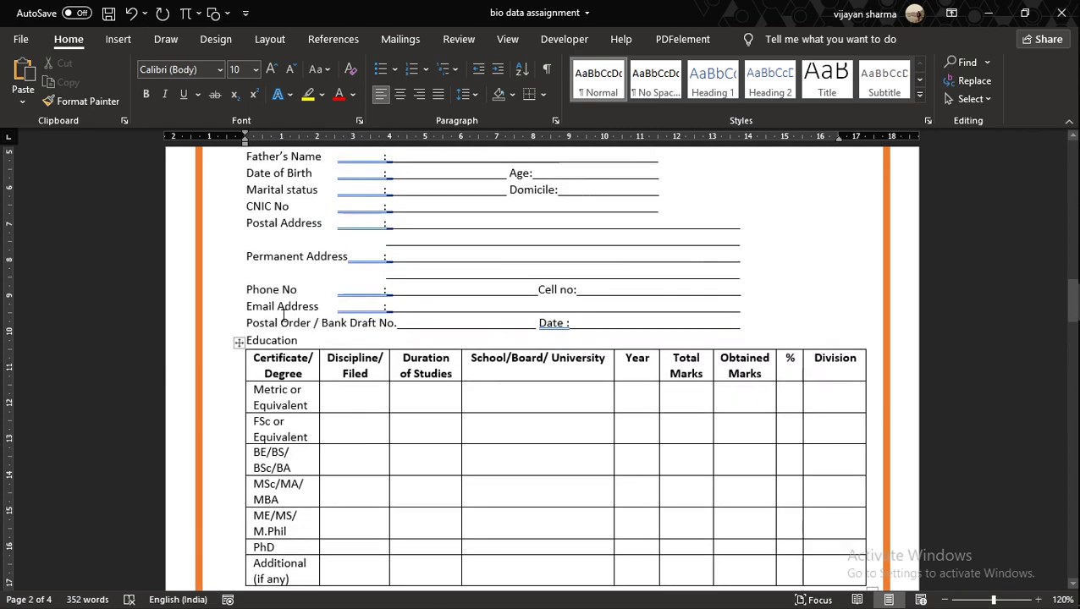
click(473, 92)
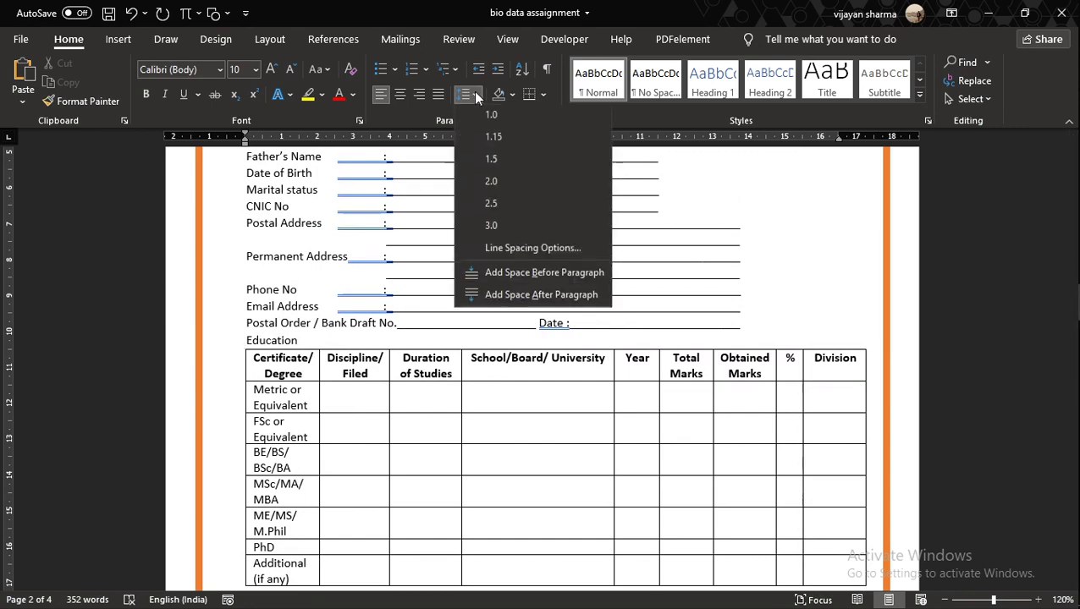
click(219, 348)
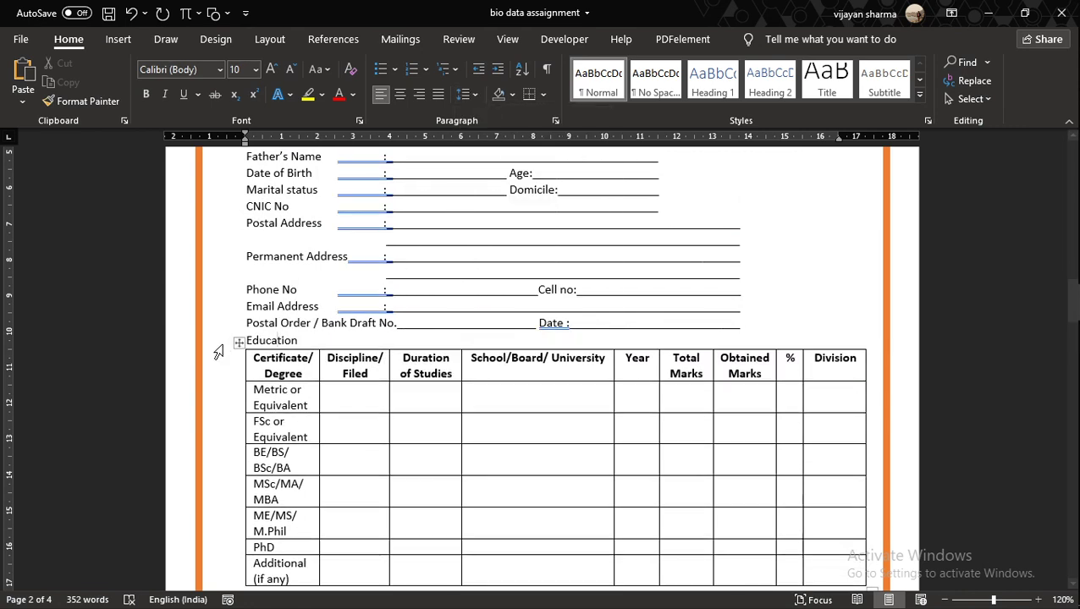
scroll(275, 339, down, 6)
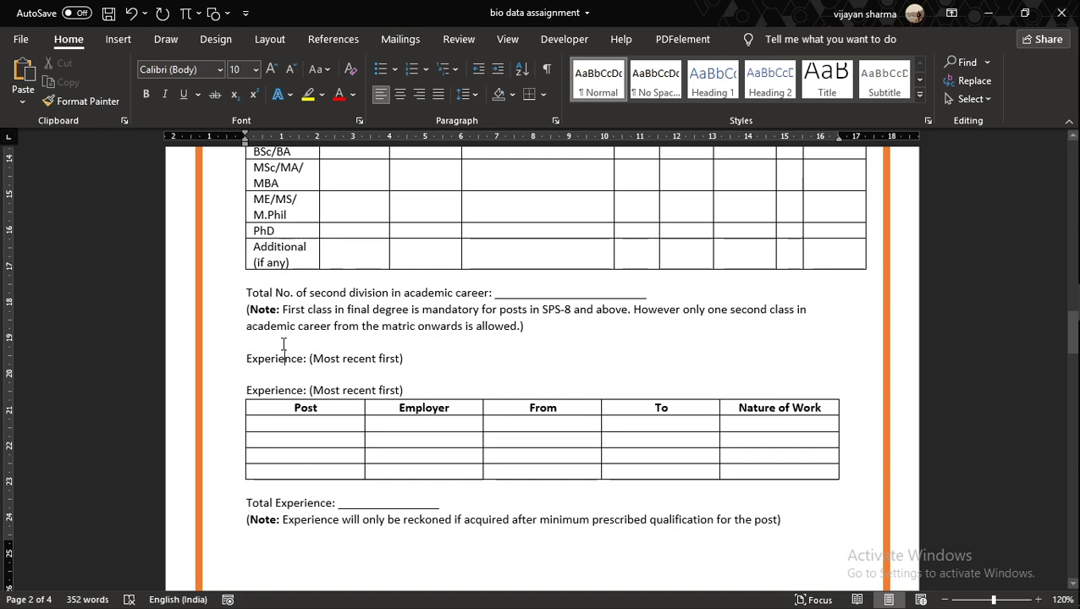
click(286, 358)
click(473, 93)
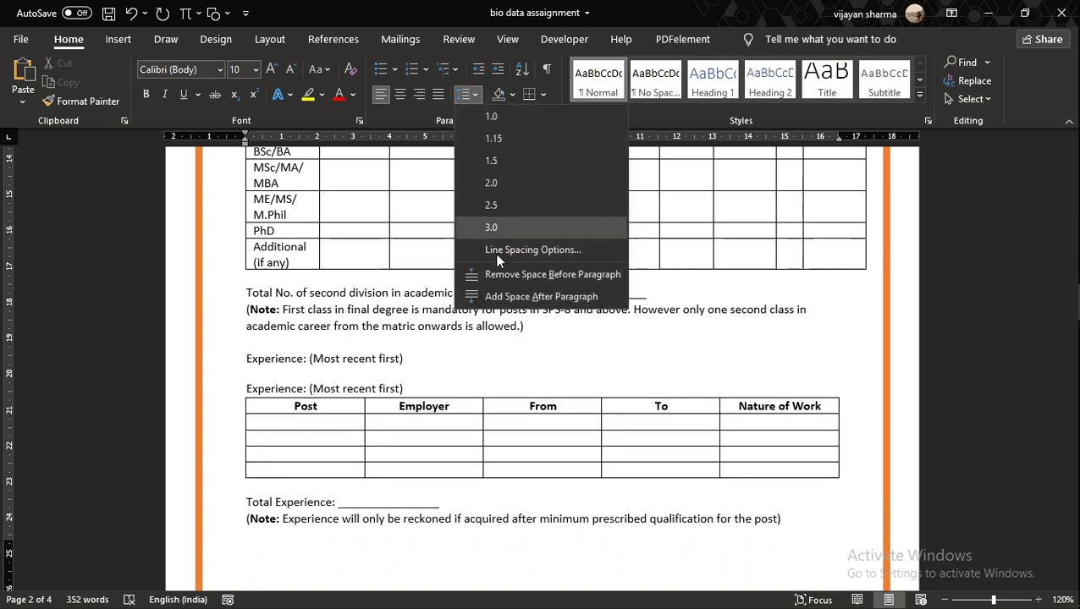
click(510, 279)
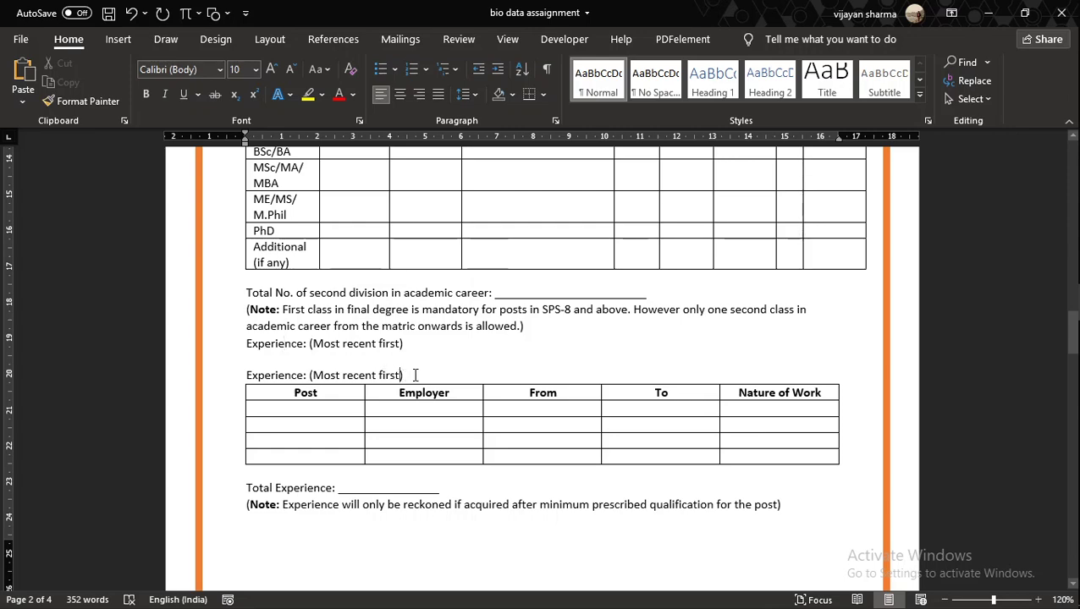
Delete the duplicate "Experience: (Most recent first)" line above the Experience table and the empty page after the Attachments paragraph
drag(415, 375, 246, 375)
key(BackSpace)
key(BackSpace)
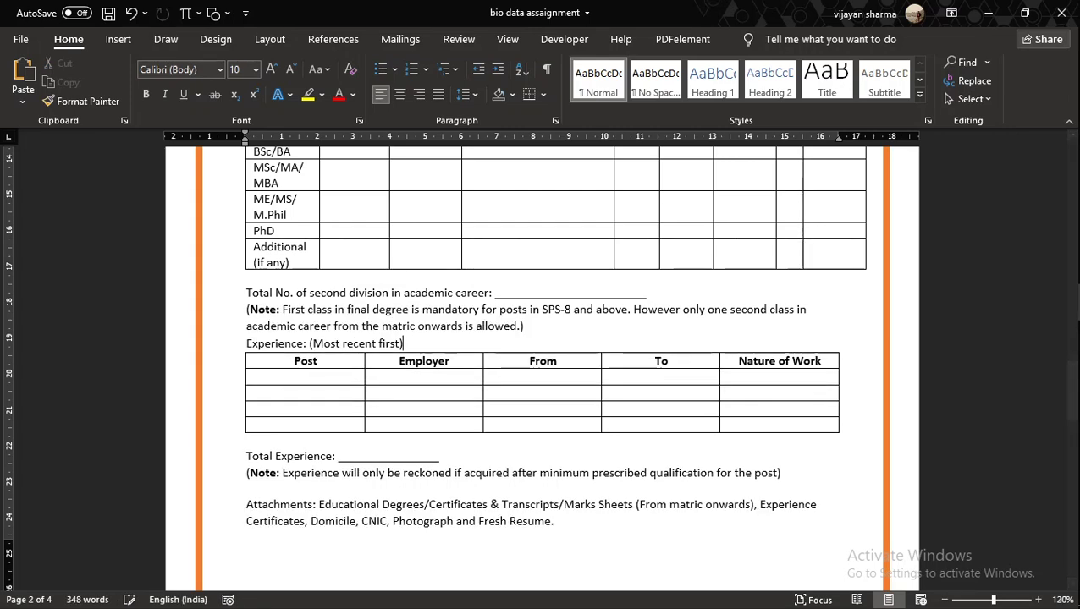
scroll(347, 406, down, 3)
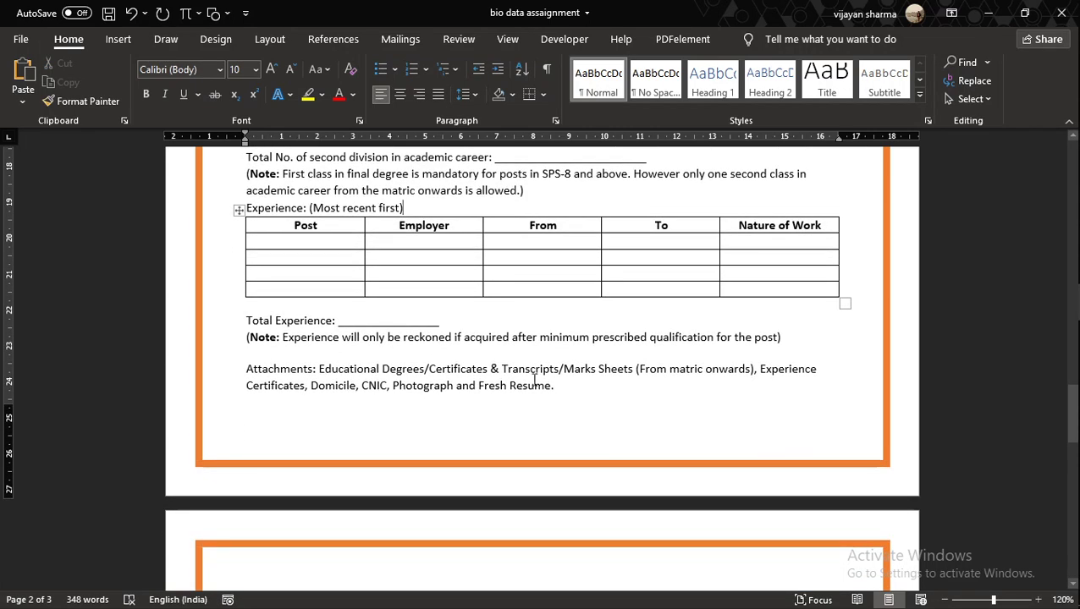
key(Delete)
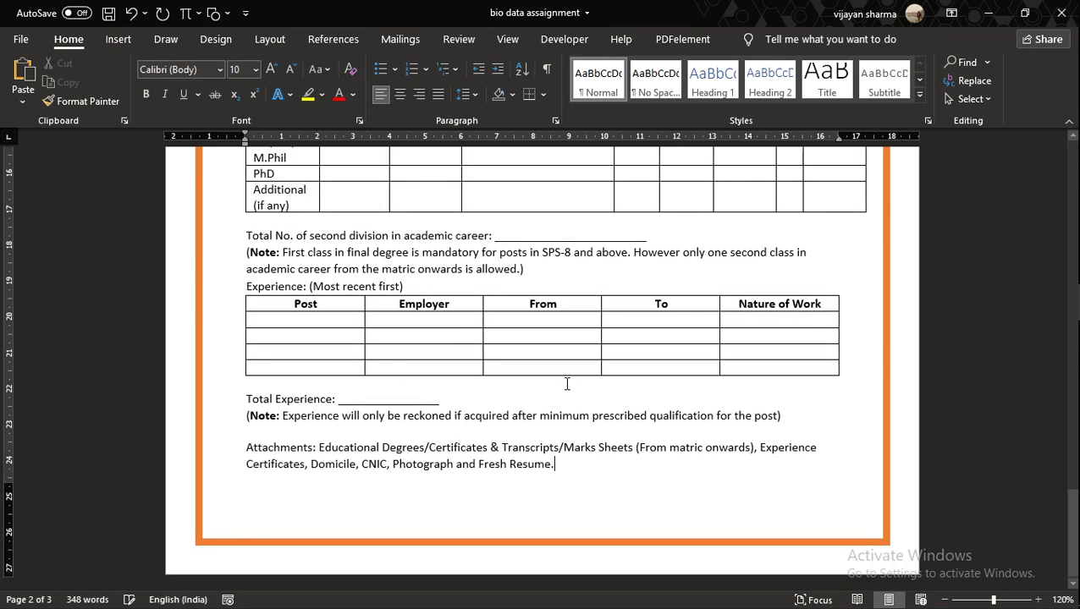
Add space before the "Experience: (Most recent first)" heading in the new form
scroll(356, 391, up, 3)
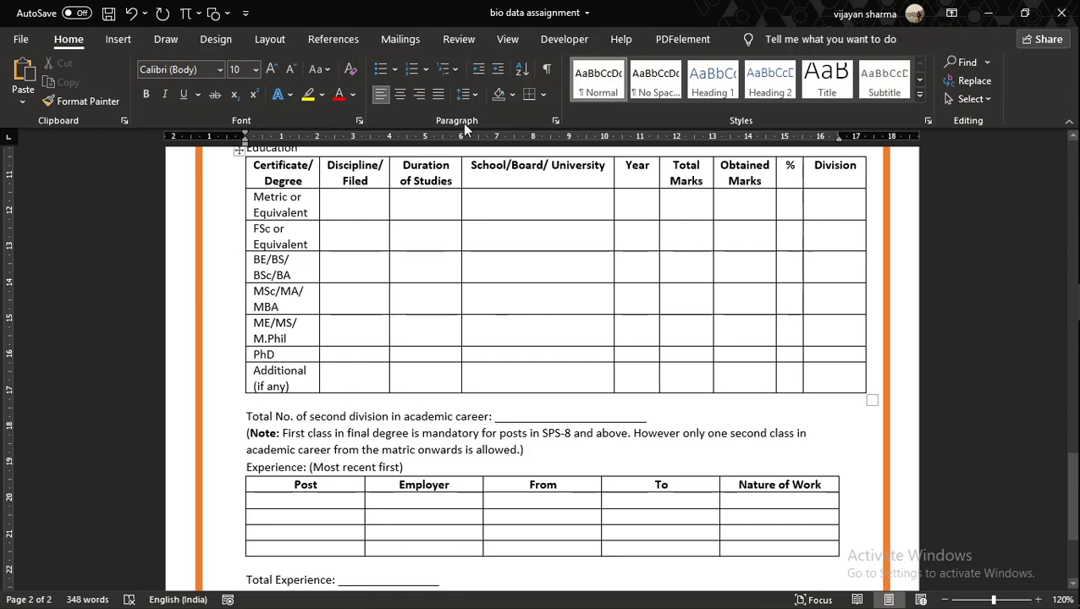
click(466, 94)
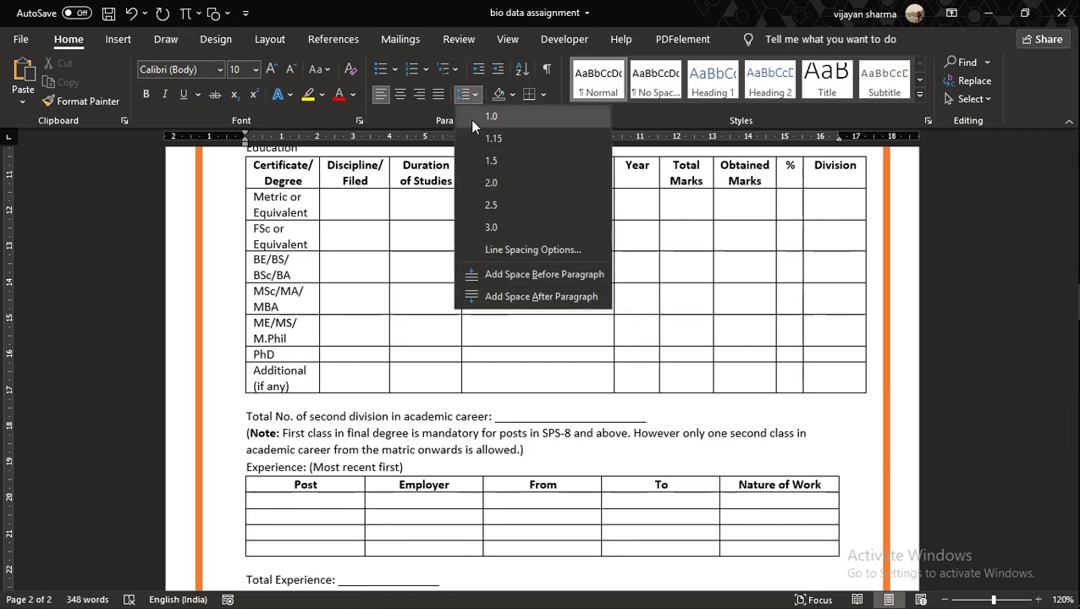
click(503, 272)
scroll(398, 373, down, 5)
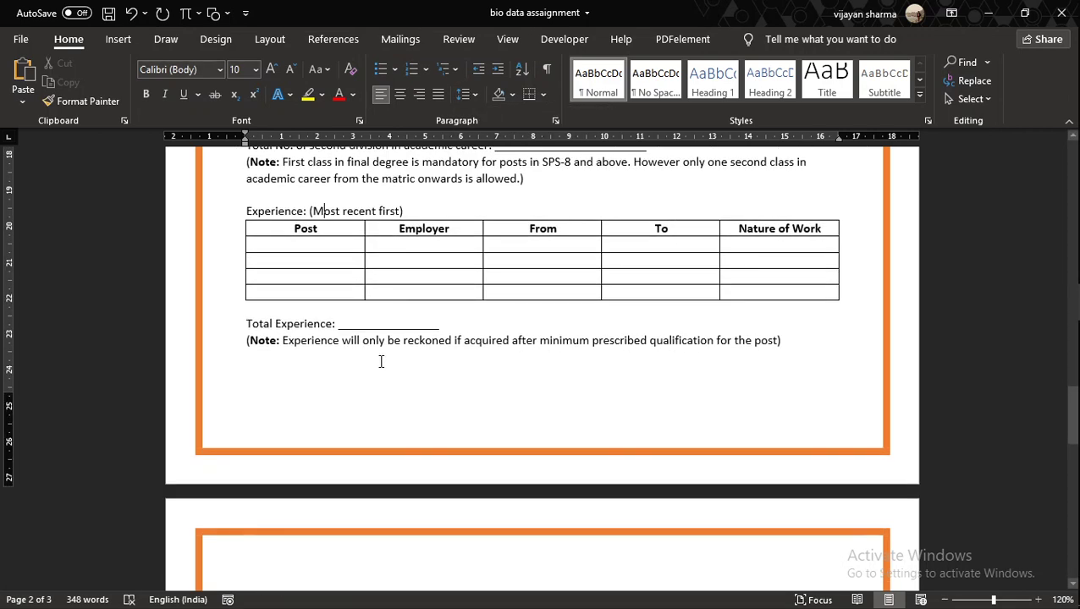
scroll(381, 362, up, 3)
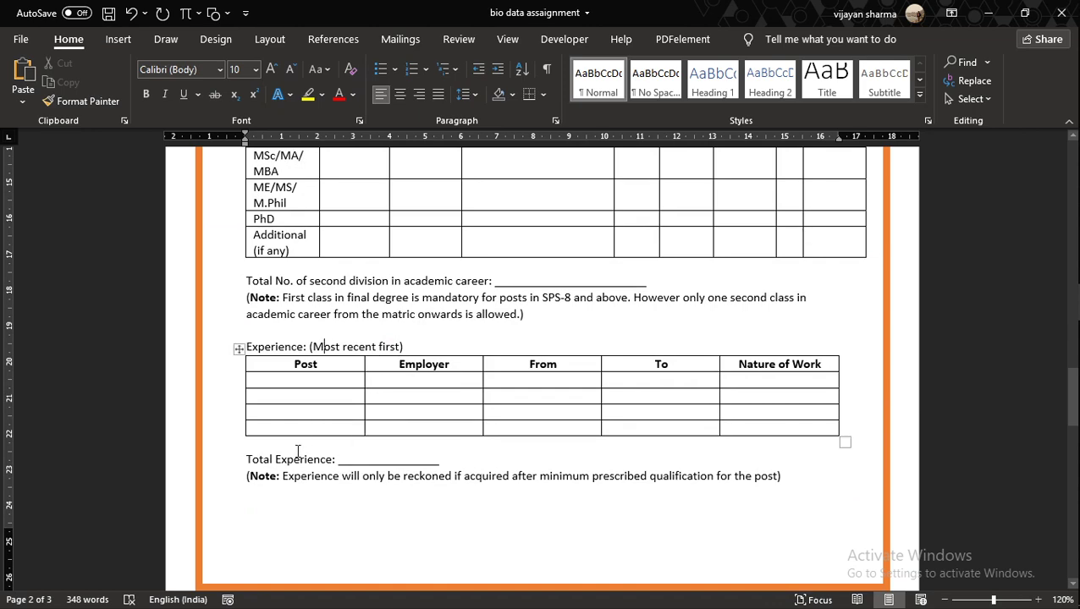
scroll(298, 452, down, 4)
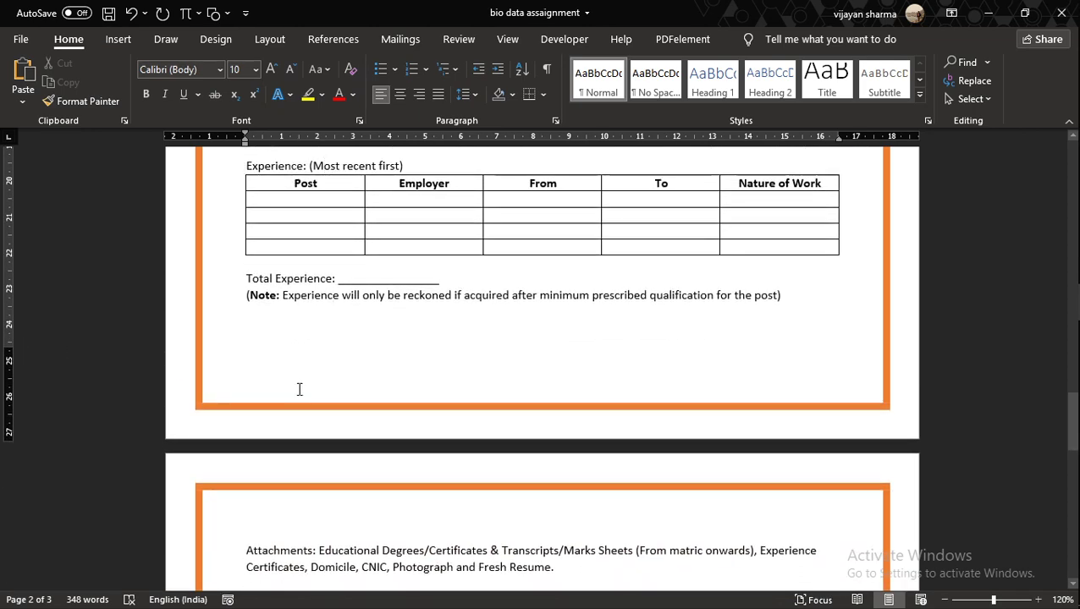
scroll(299, 389, down, 2)
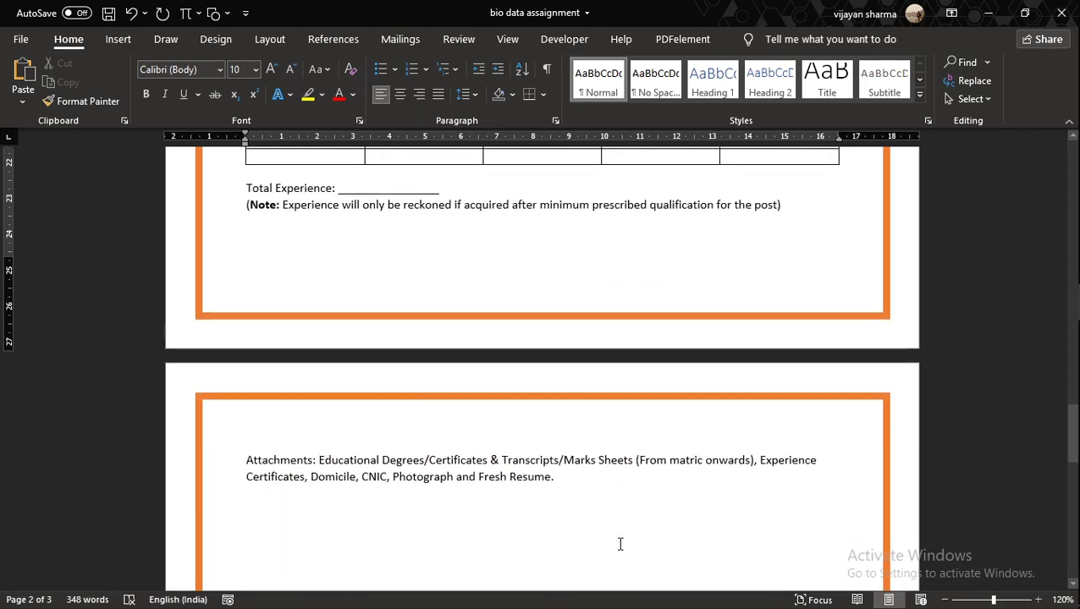
Reduce the page's bottom and top margins so the Attachments paragraph fits on the new form's page
drag(7, 252, 7, 281)
scroll(120, 296, up, 16)
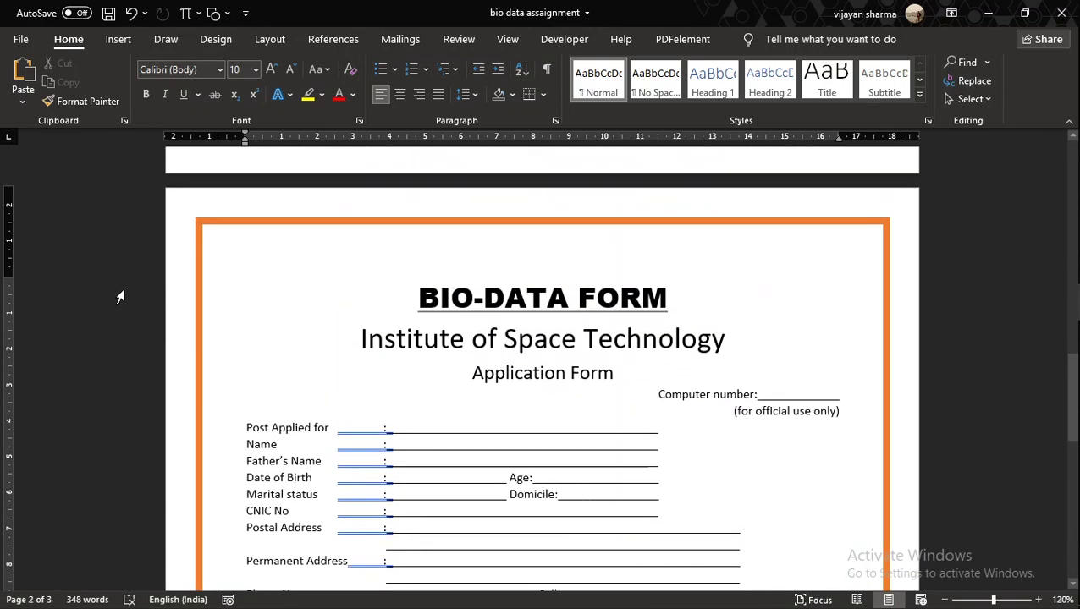
drag(9, 280, 13, 259)
scroll(424, 284, down, 12)
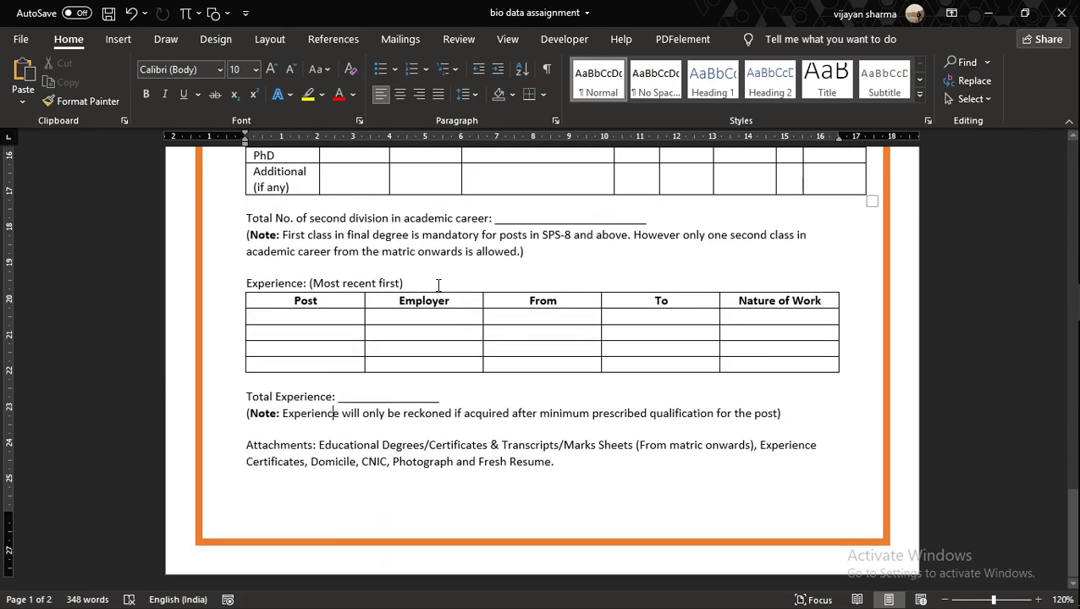
scroll(437, 284, up, 12)
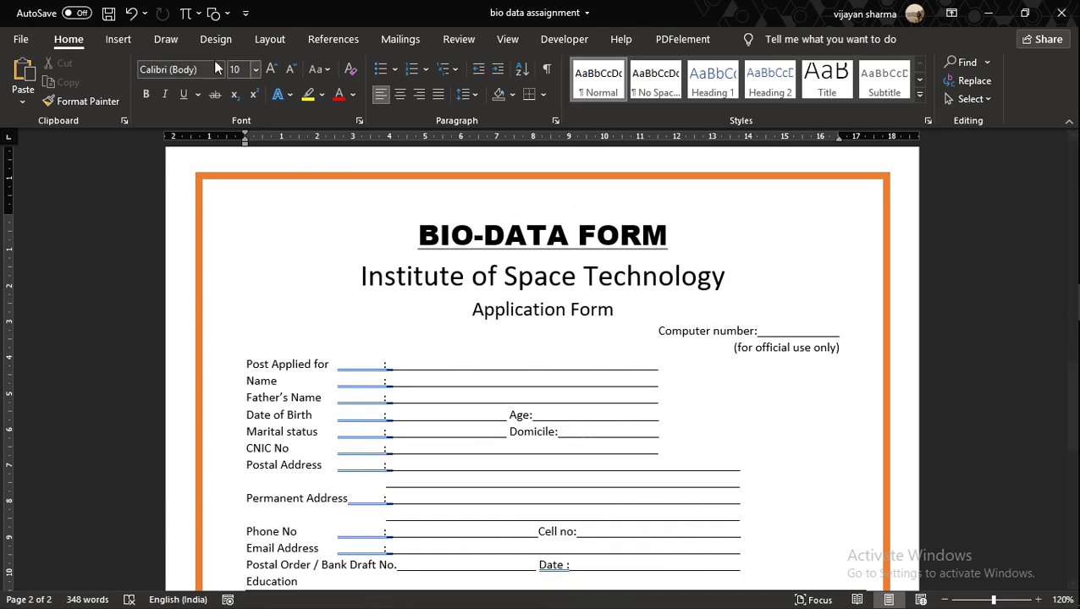
Draw a rectangle about 11.49 cm high and 17.93 cm wide just inside the orange border, starting above the BIO-DATA FORM title
click(224, 17)
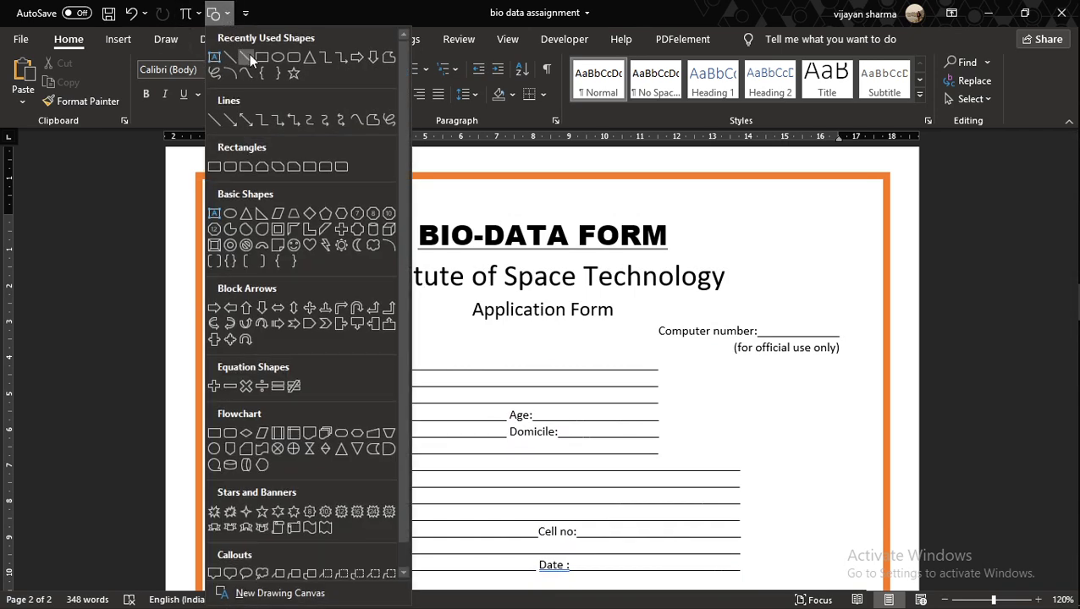
click(122, 166)
click(115, 40)
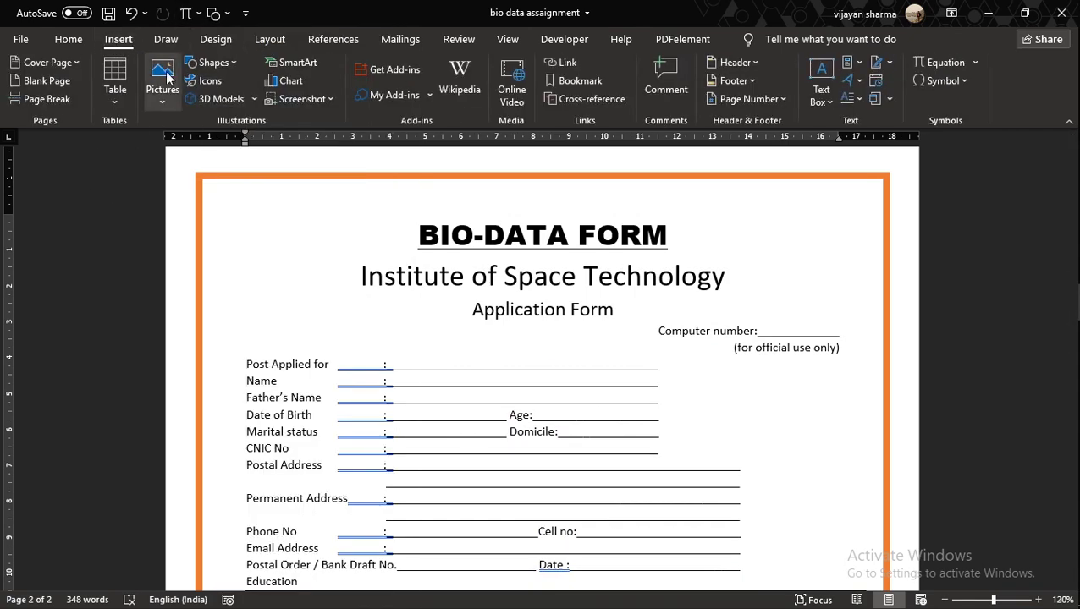
click(221, 64)
click(239, 102)
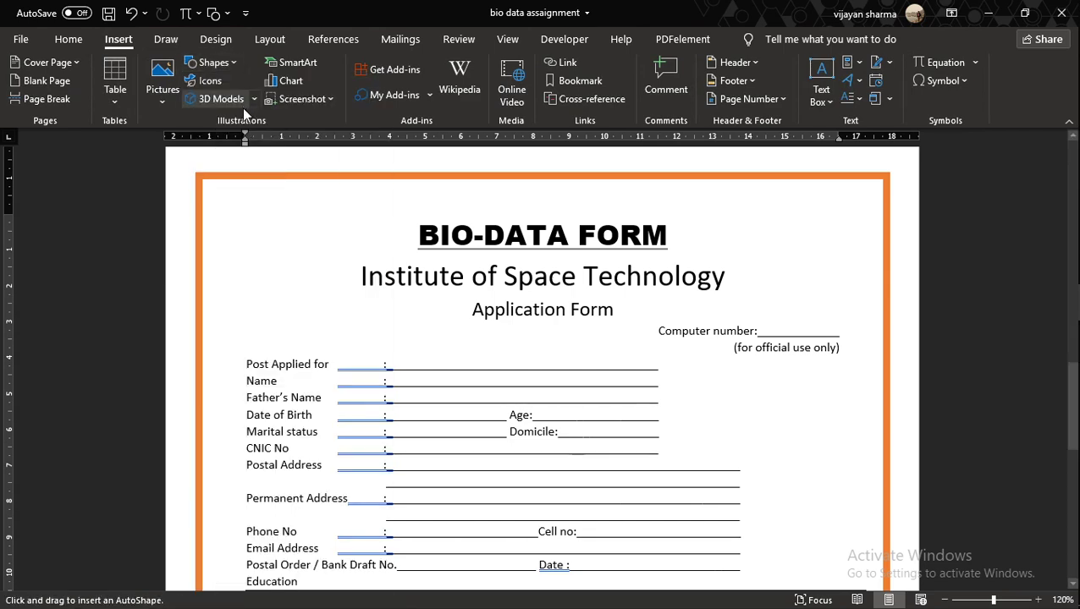
drag(218, 195, 864, 602)
Extend the rectangle down to just above the orange border's lower edge, making it about 26.66 cm high
scroll(592, 398, down, 6)
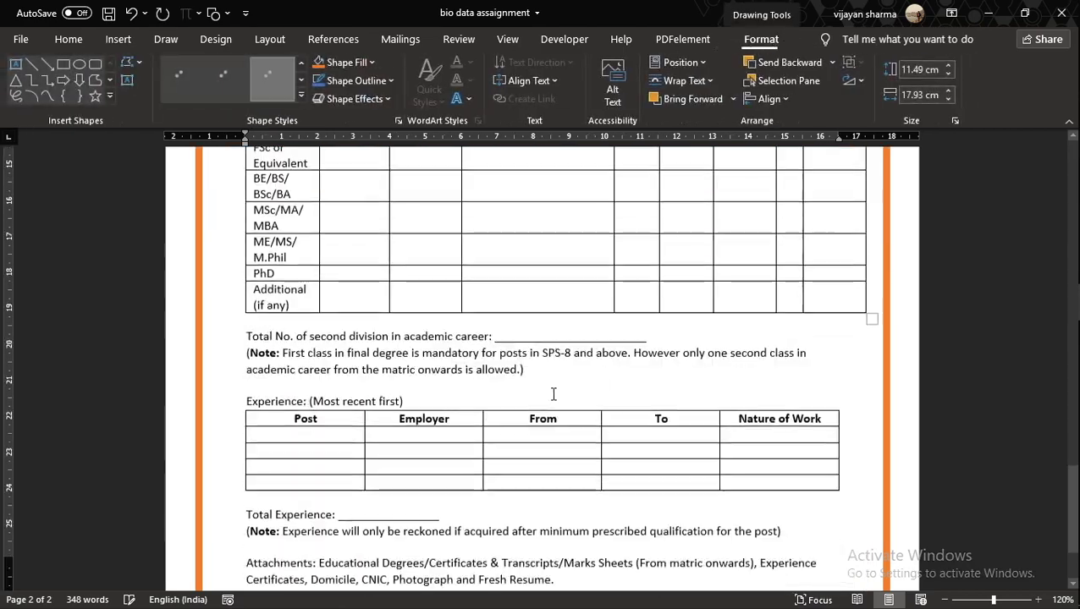
scroll(541, 356, up, 3)
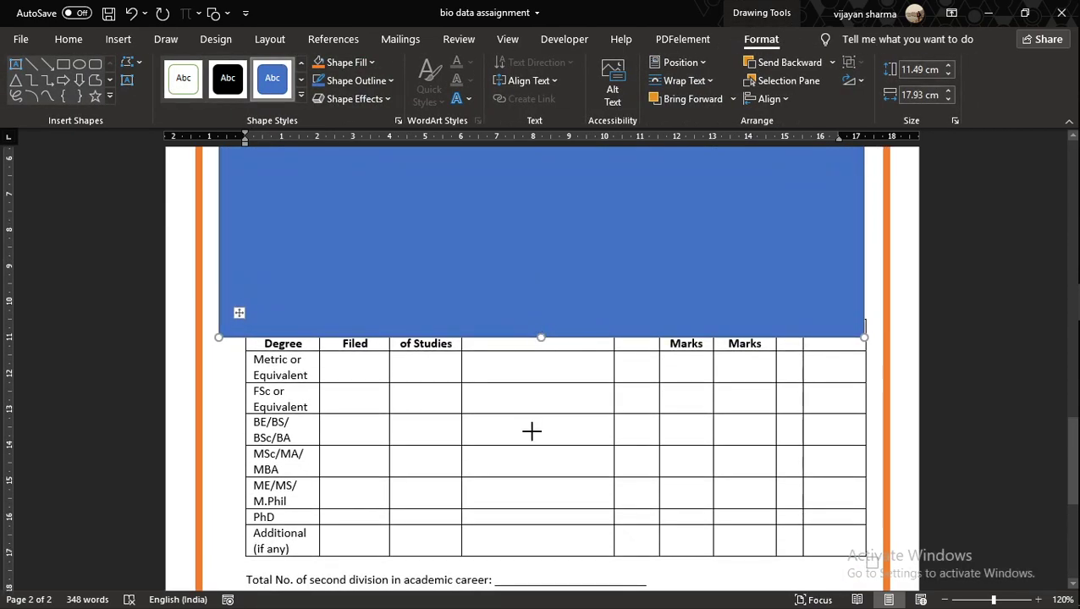
drag(532, 432, 534, 472)
scroll(540, 353, down, 3)
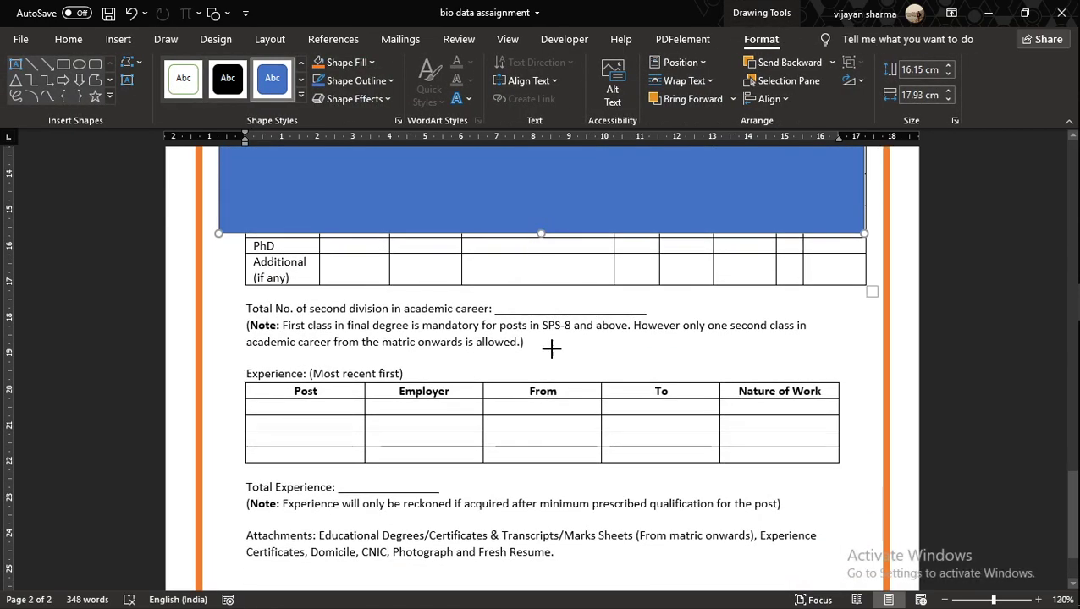
drag(551, 348, 560, 436)
scroll(550, 367, down, 1)
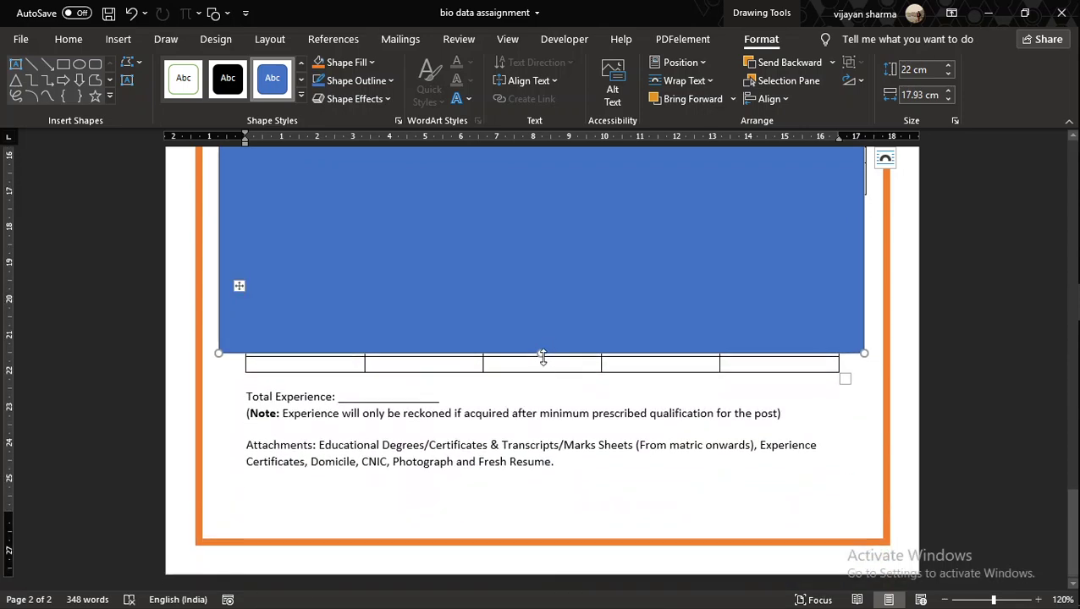
drag(543, 357, 541, 521)
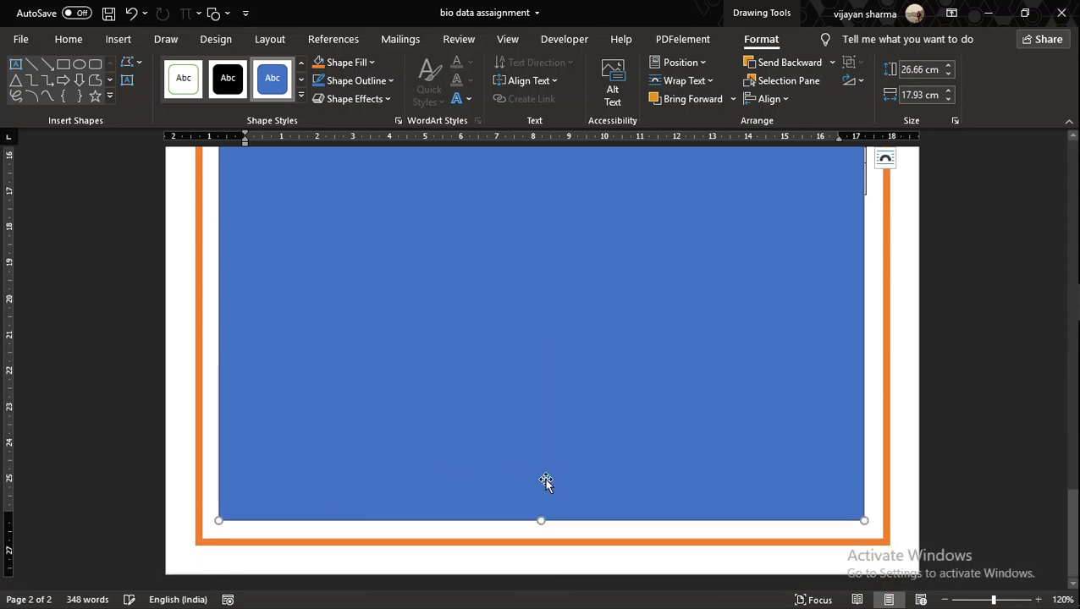
scroll(539, 423, up, 10)
scroll(497, 325, down, 3)
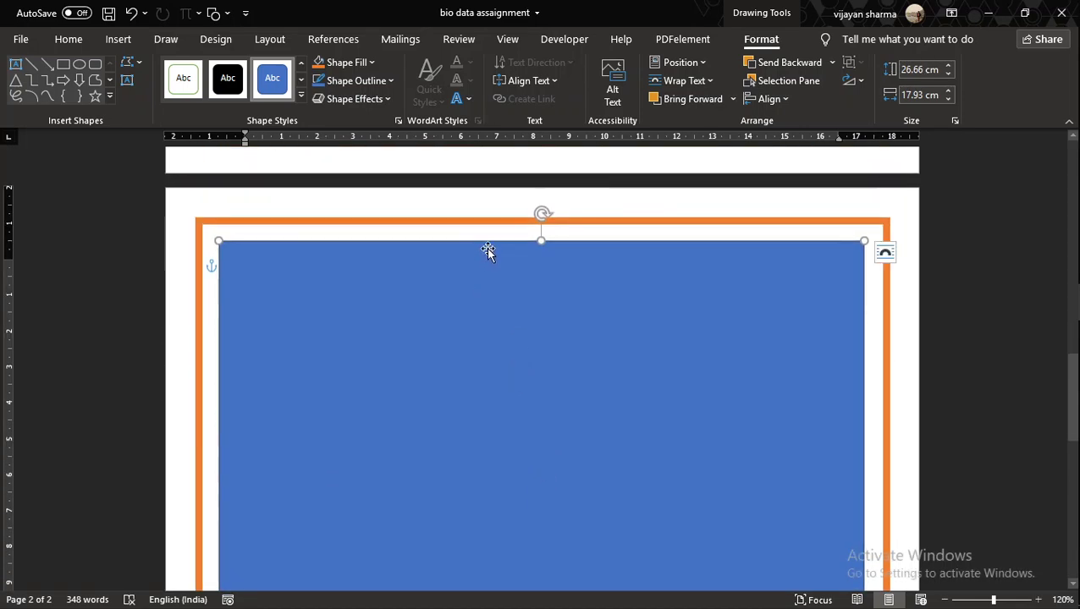
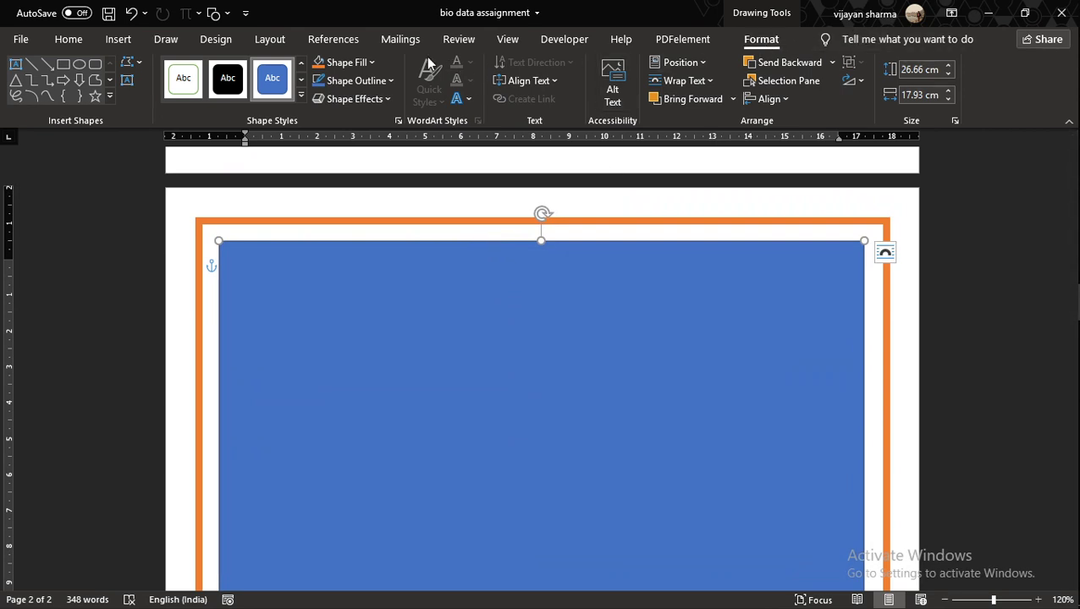
Remove the rectangle's fill and give it a black 6 pt outline
click(342, 63)
click(360, 237)
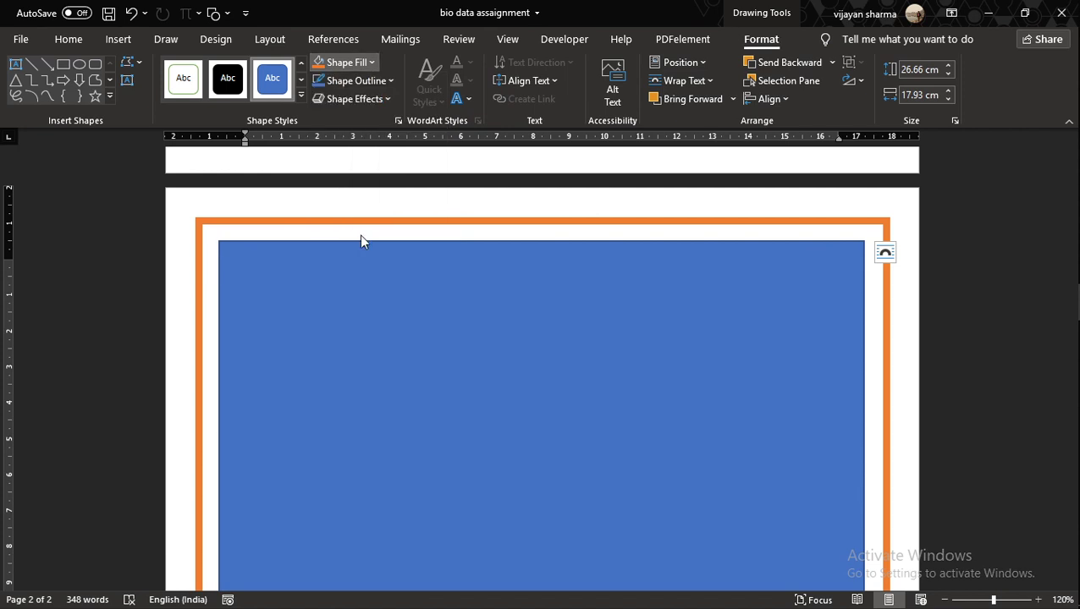
click(357, 80)
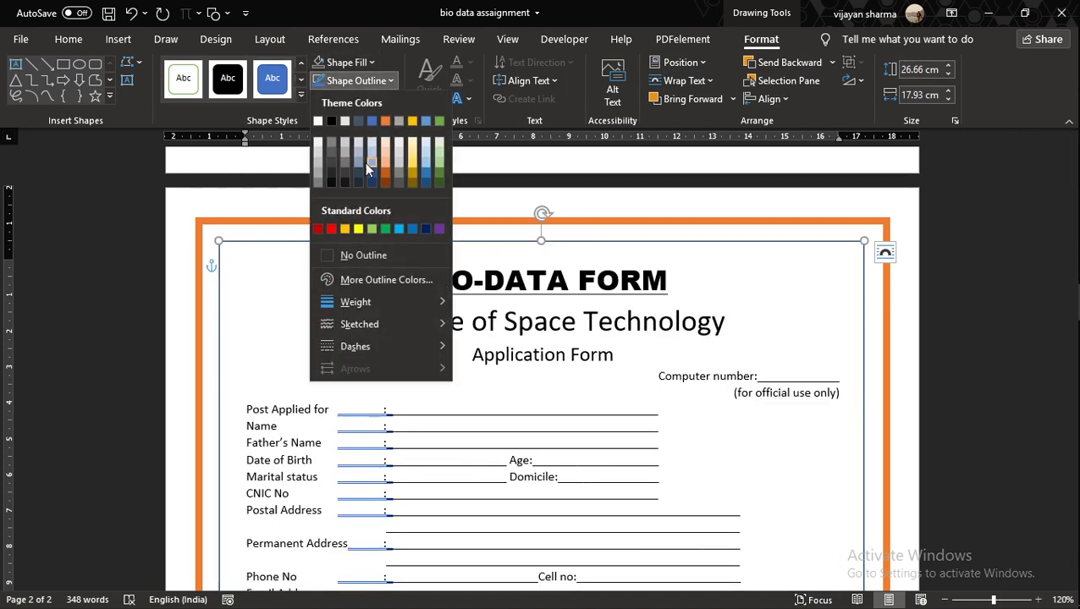
click(331, 121)
click(352, 81)
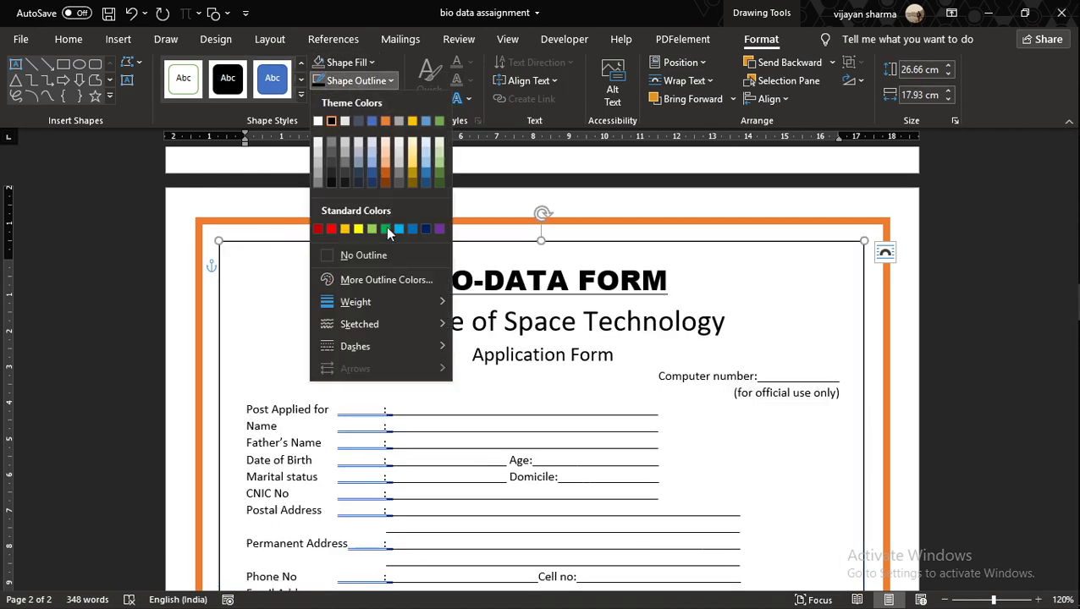
mouse_move(398, 302)
click(530, 469)
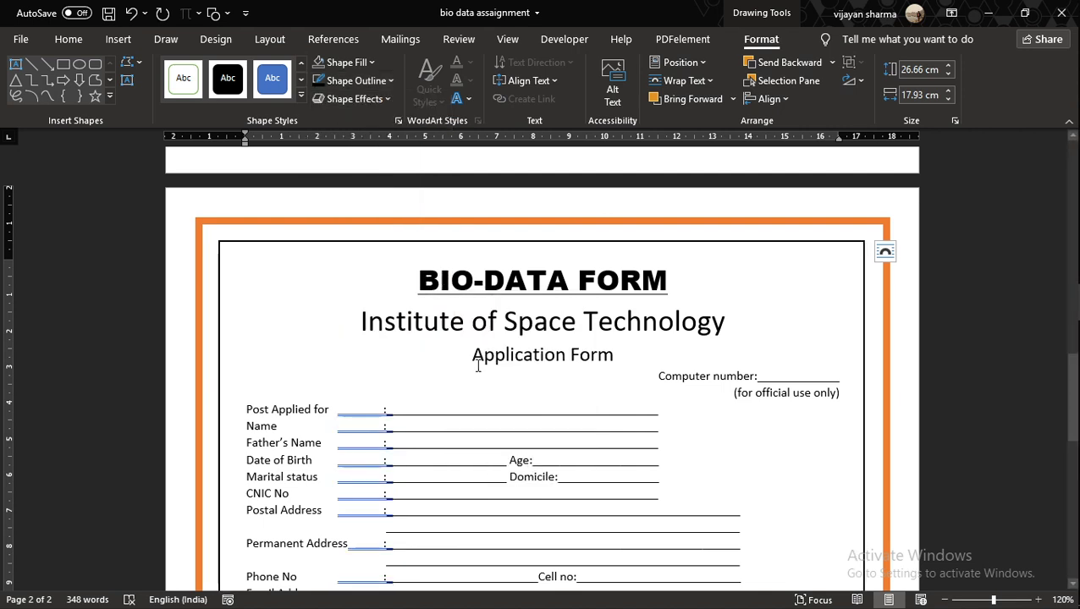
Change the frame's compound line type to a double line with a thin outer and a thick inner stroke
click(355, 99)
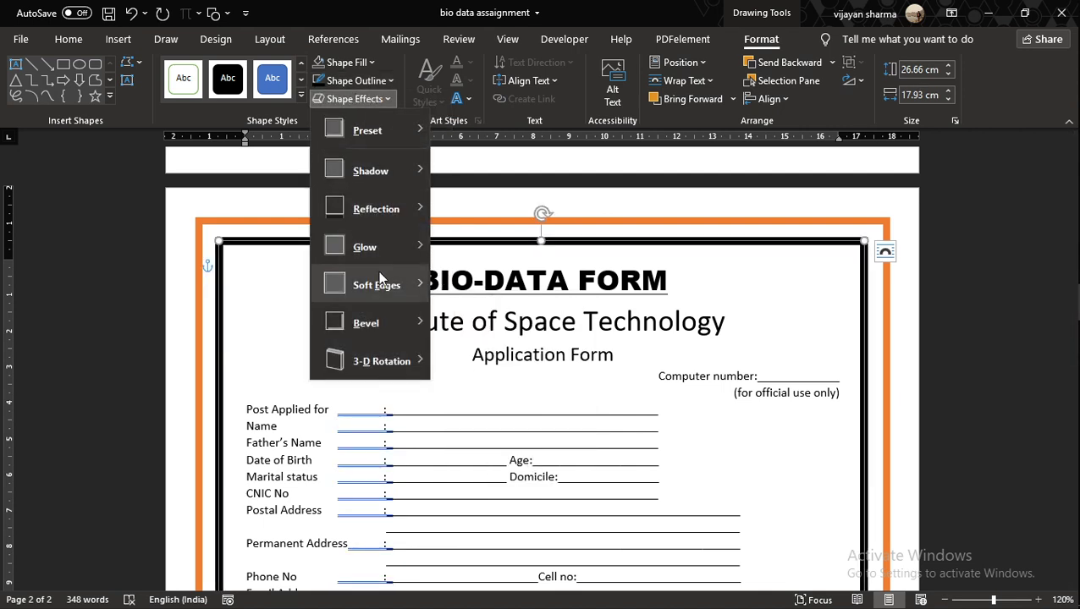
click(368, 80)
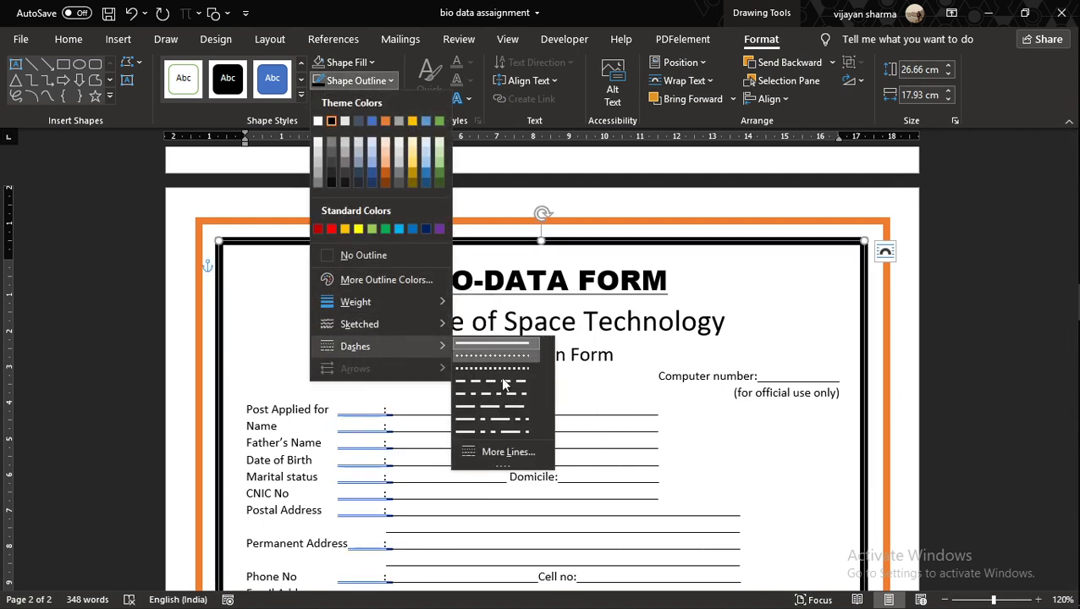
click(516, 450)
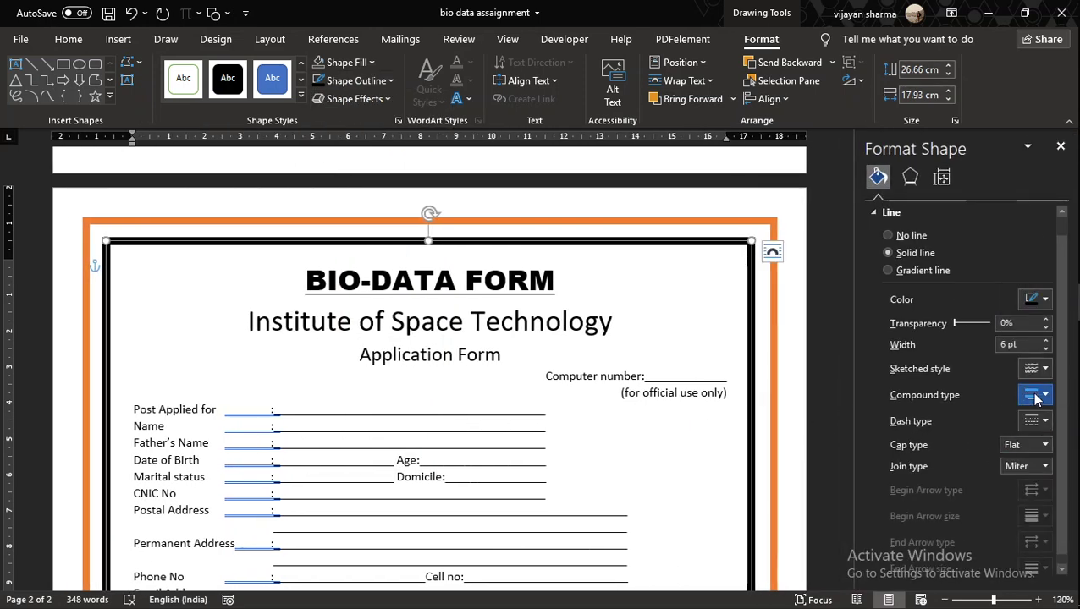
click(1038, 398)
click(1042, 475)
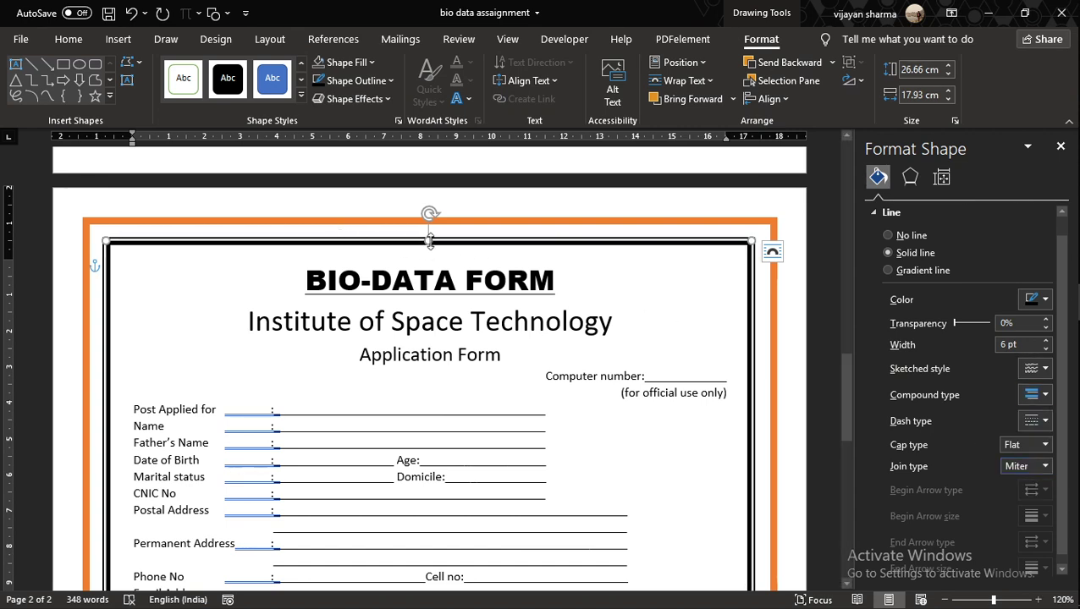
Widen the double-line frame slightly on both sides so the Education table fits inside it
click(611, 312)
scroll(656, 309, down, 4)
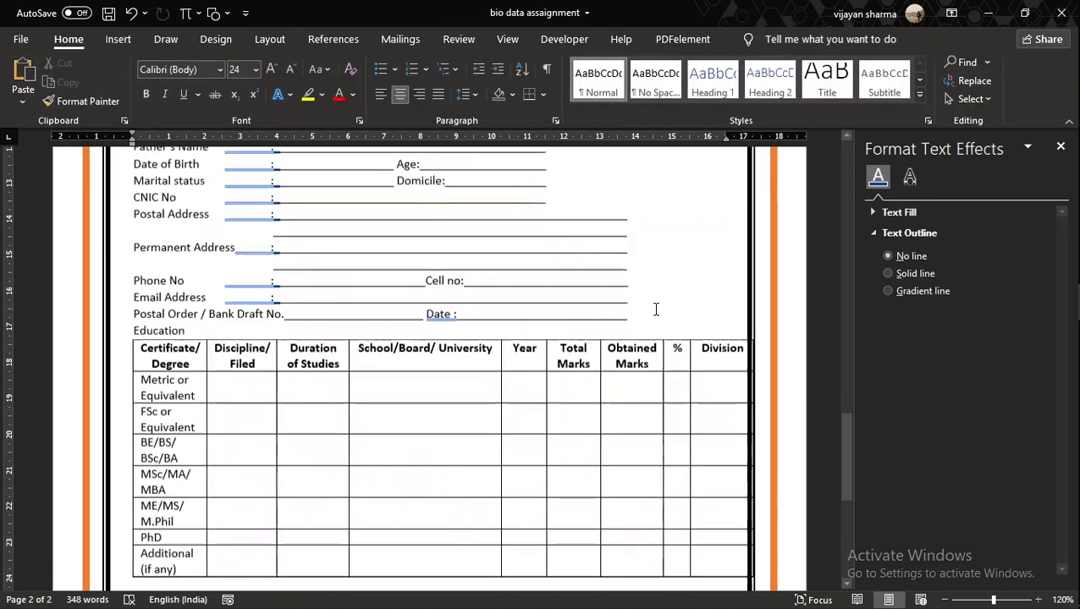
scroll(656, 310, down, 7)
scroll(653, 316, up, 4)
scroll(714, 340, up, 5)
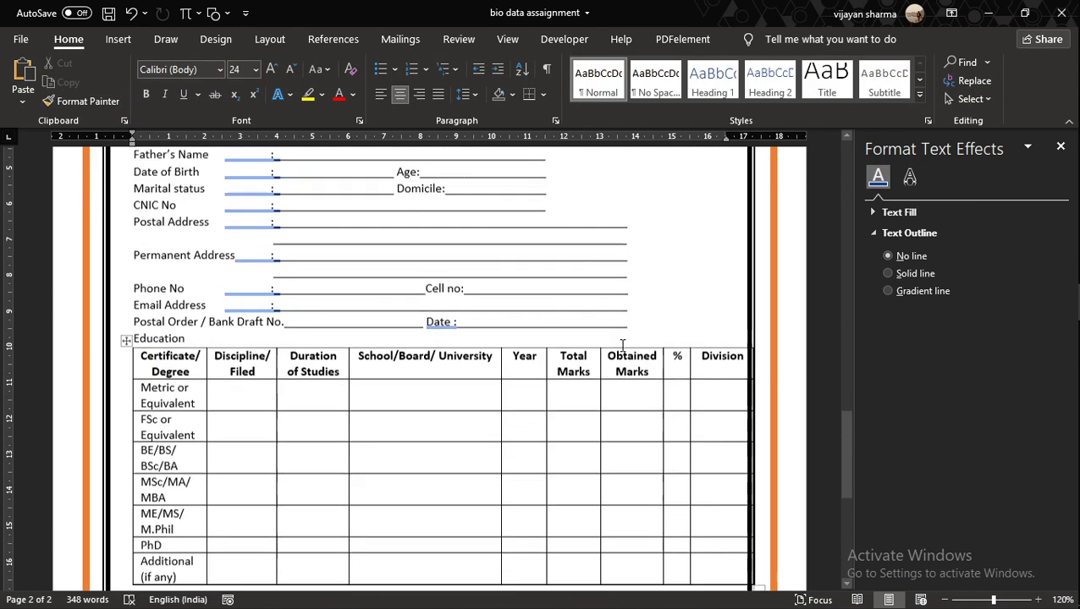
click(751, 301)
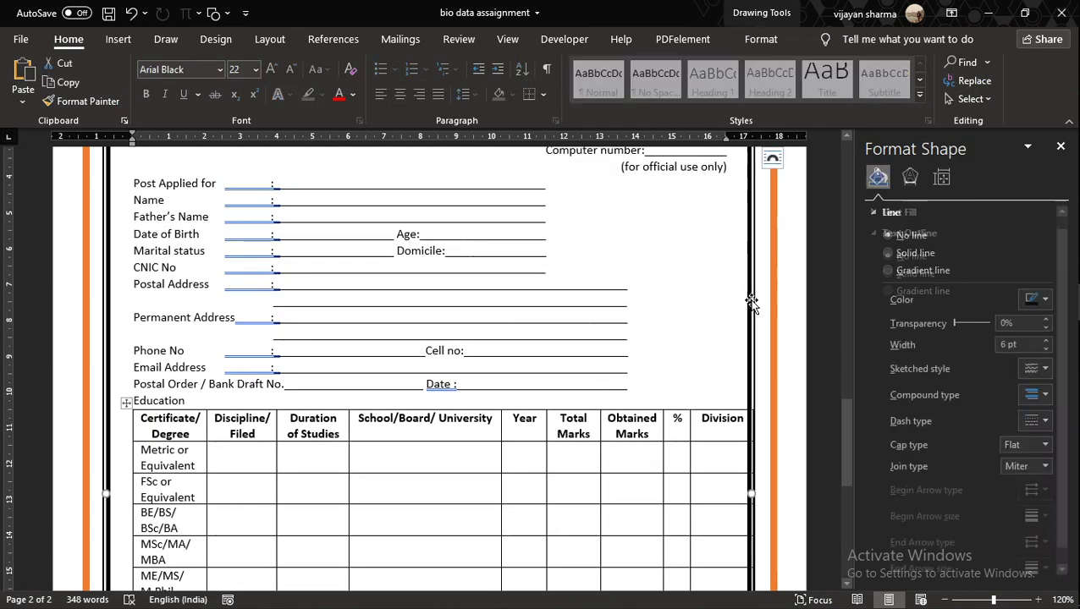
scroll(751, 296, down, 3)
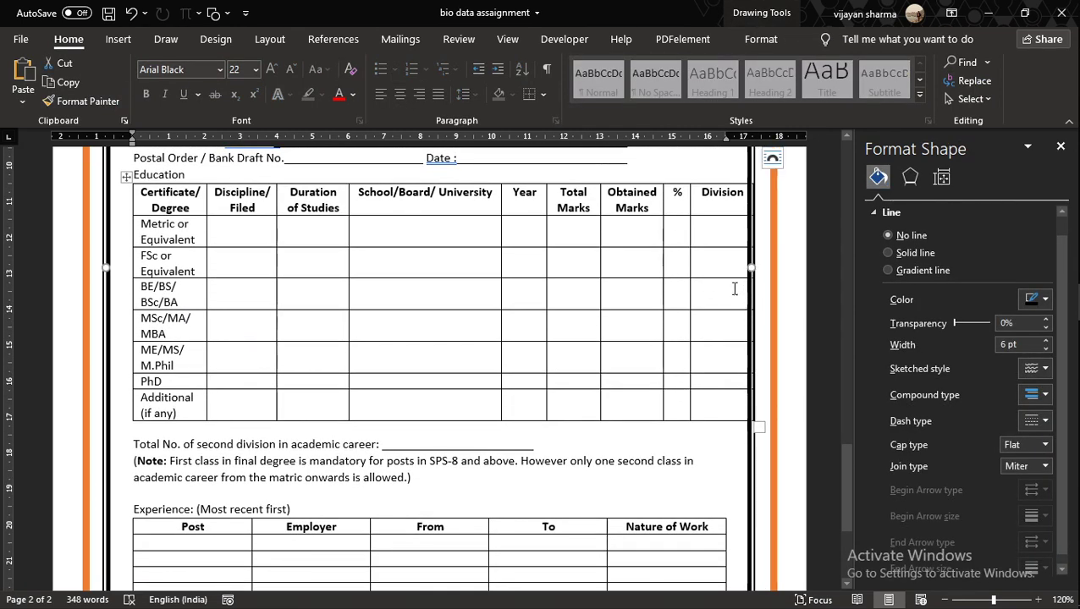
drag(751, 271, 763, 269)
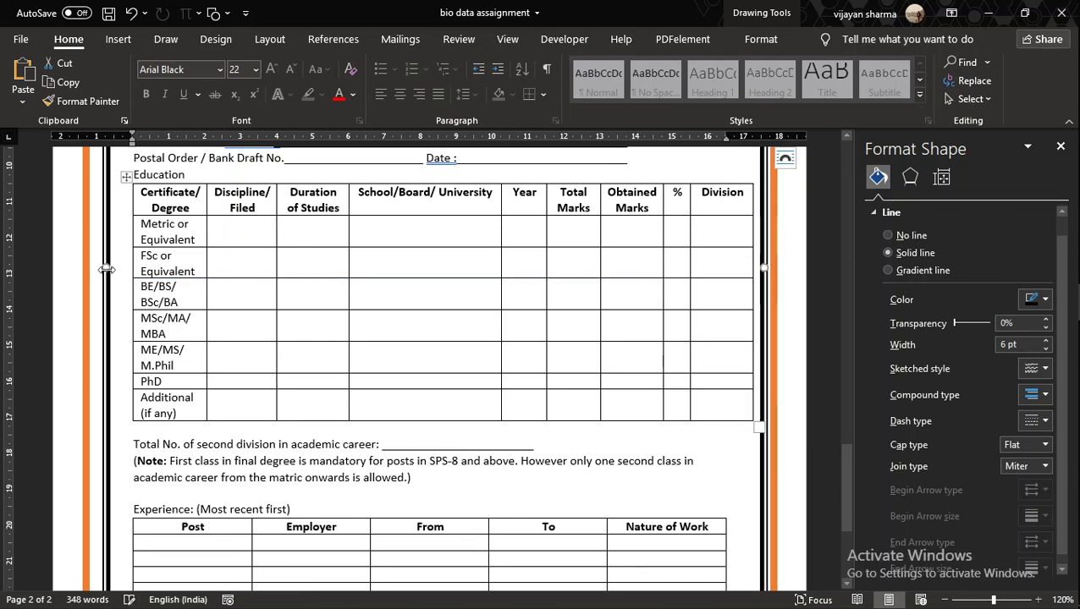
drag(105, 269, 100, 269)
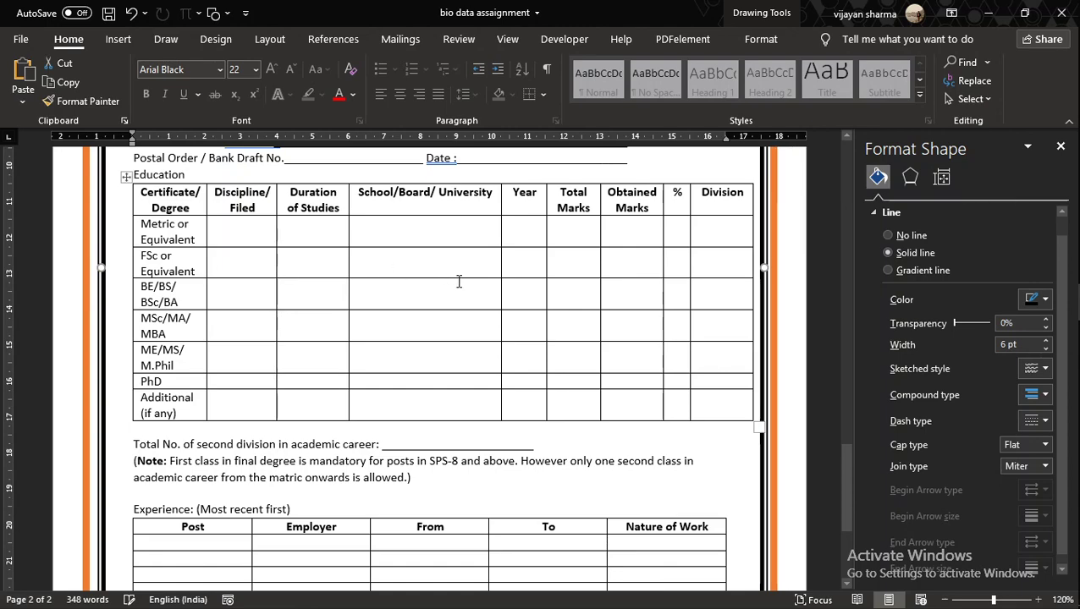
Draw a rectangle about 0.4 cm high and 7.42 cm wide between the frame's upper edge and the BIO-DATA FORM title
scroll(459, 282, up, 6)
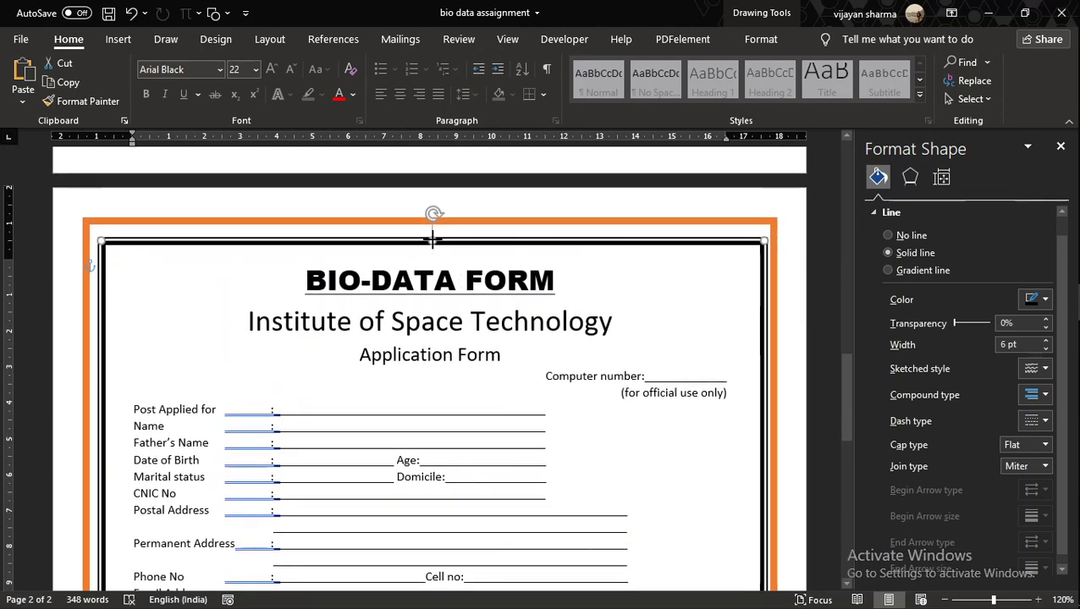
scroll(394, 341, down, 10)
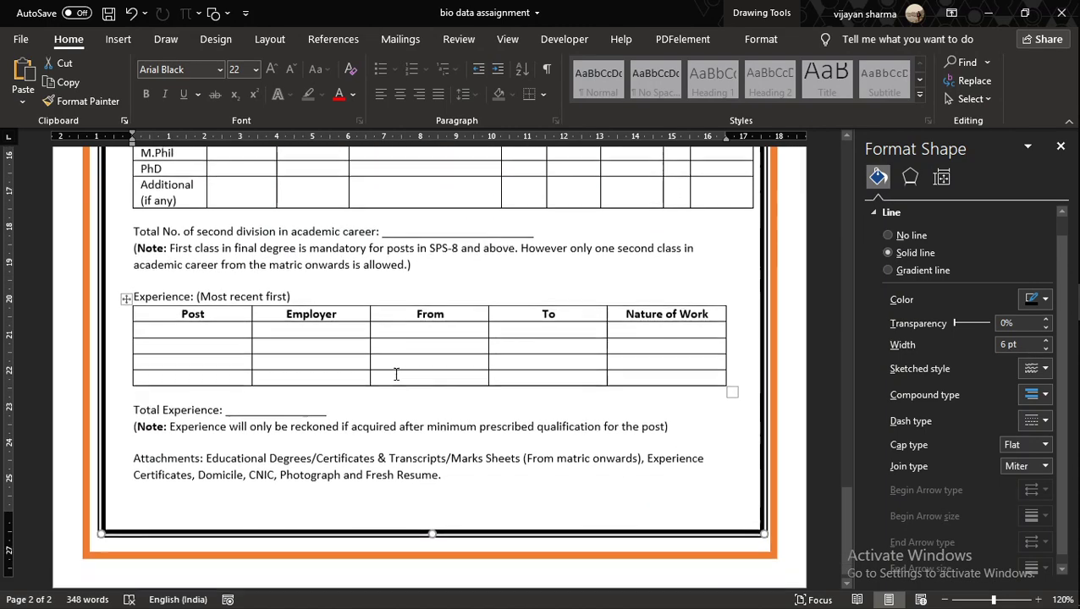
scroll(416, 439, up, 15)
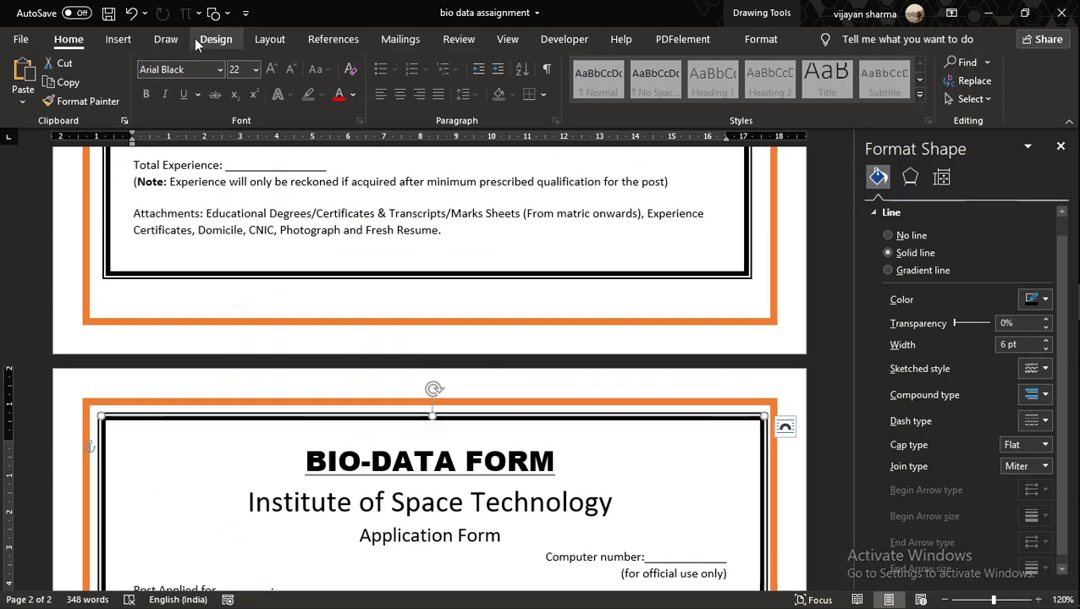
click(215, 13)
key(Escape)
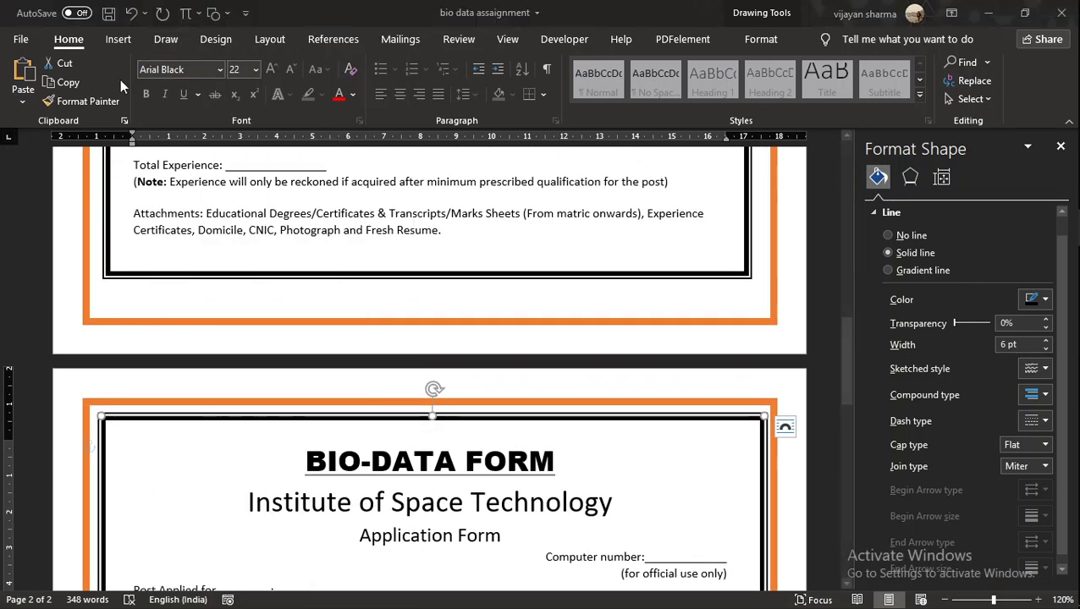
click(118, 40)
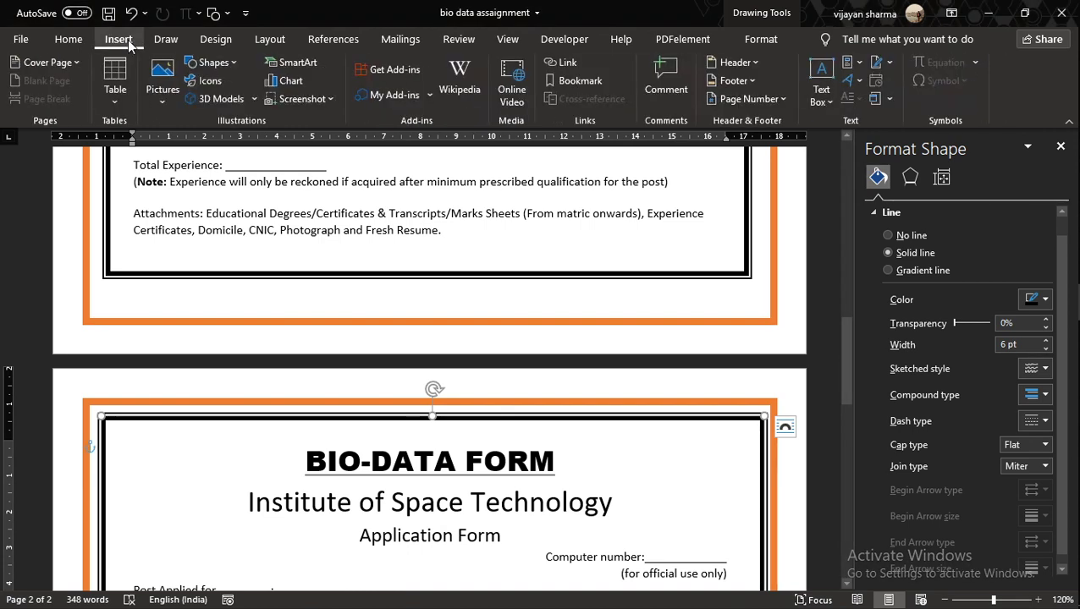
click(213, 63)
click(228, 102)
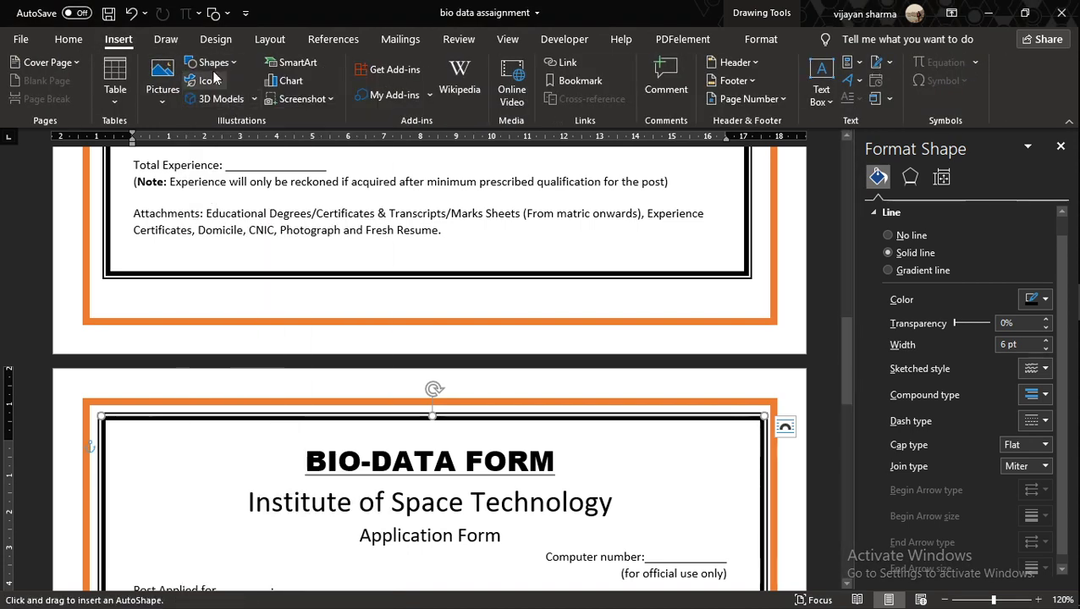
click(212, 63)
click(227, 103)
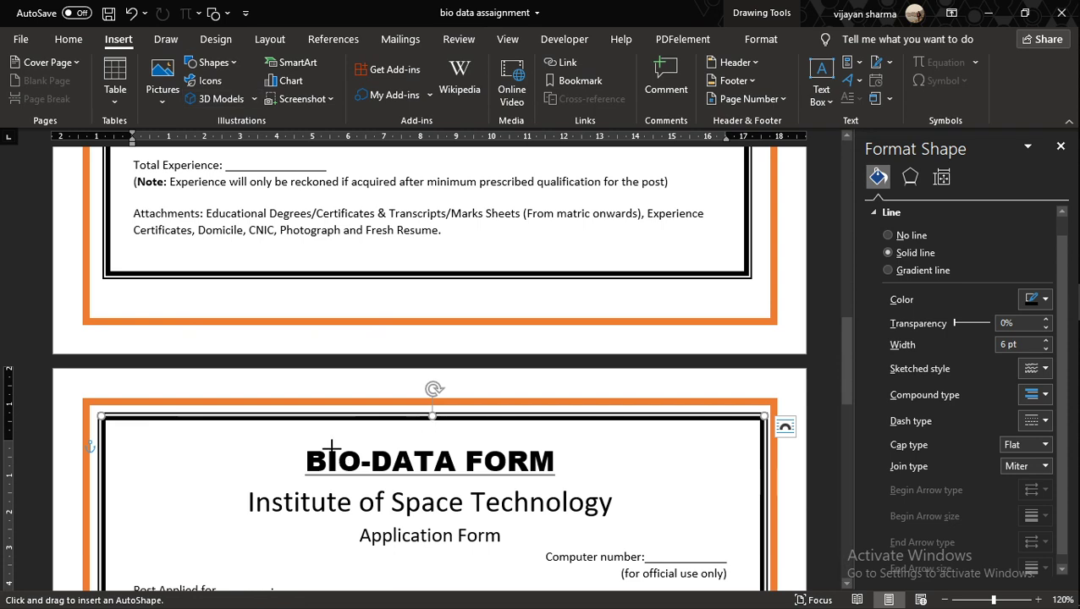
drag(297, 428, 382, 442)
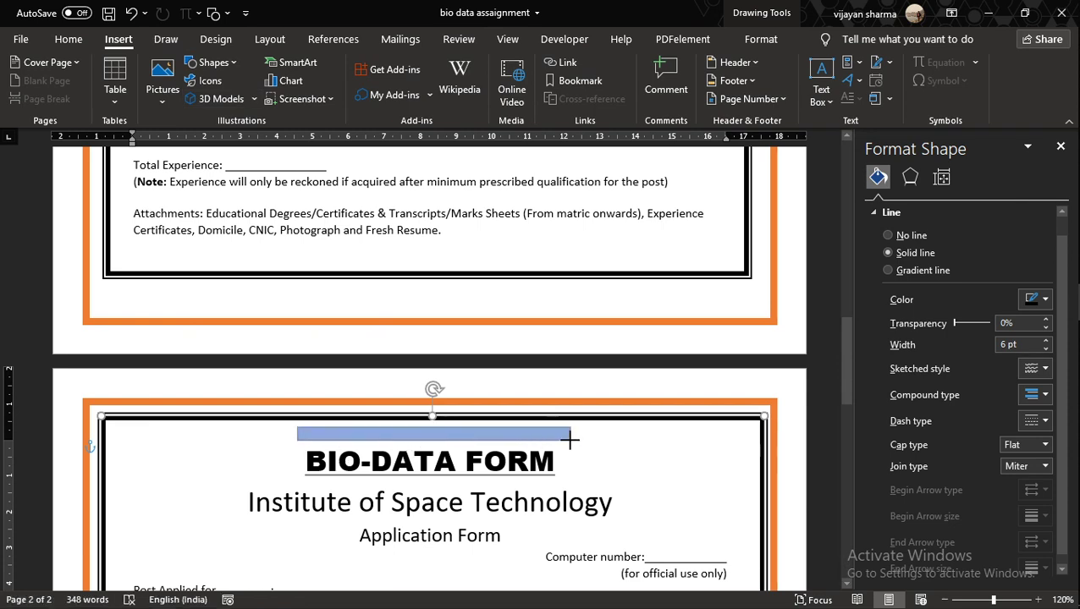
drag(562, 441, 563, 442)
Give the small rectangle above the BIO-DATA FORM title a white outline and a white fill
scroll(584, 457, up, 11)
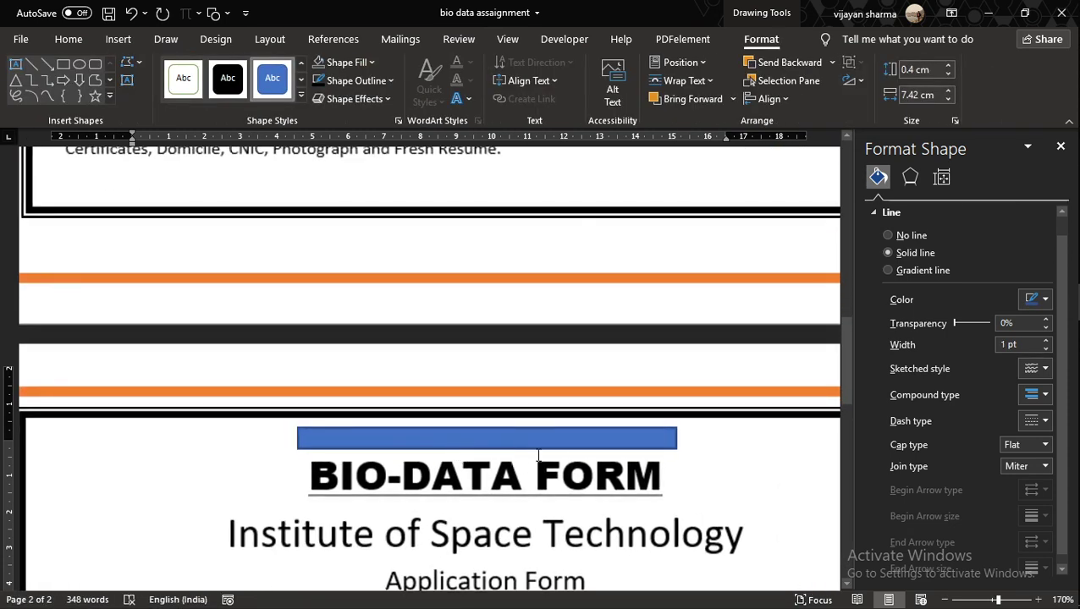
drag(426, 583, 534, 583)
scroll(468, 469, up, 6)
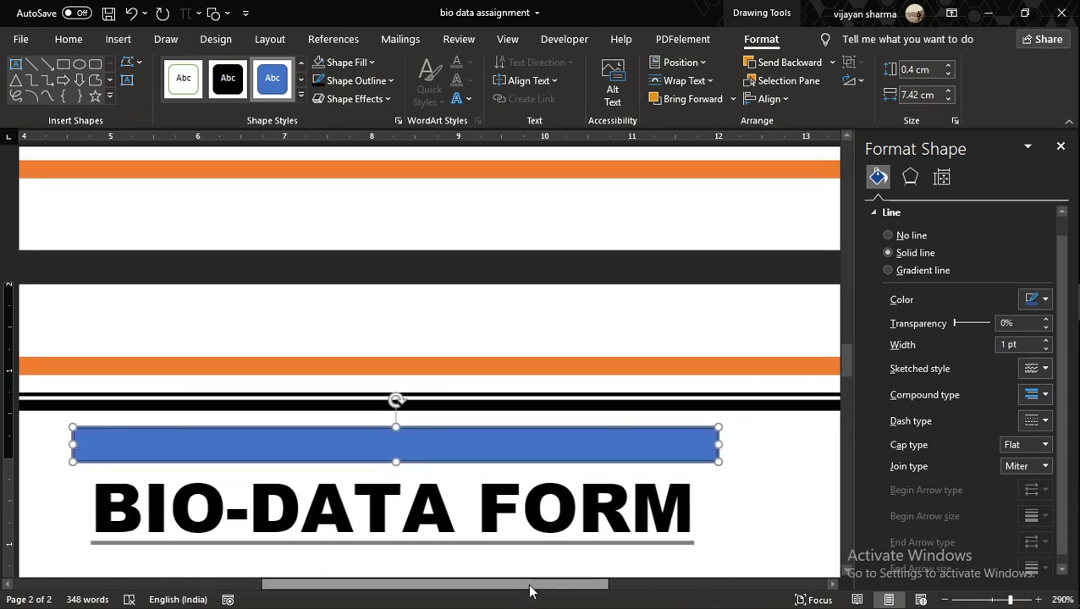
scroll(392, 500, up, 1)
scroll(392, 518, down, 3)
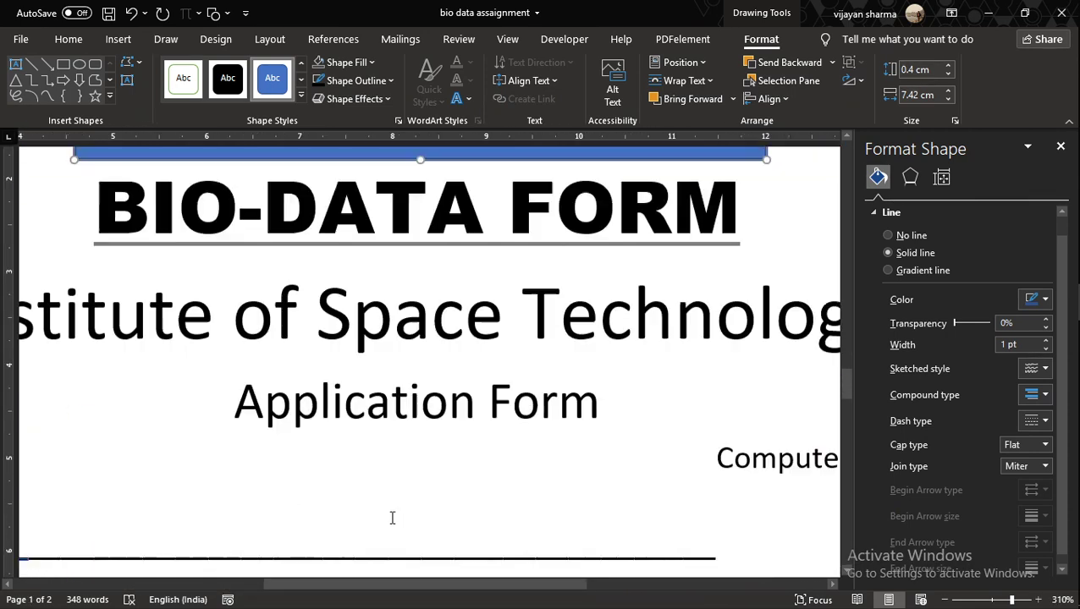
scroll(407, 320, up, 2)
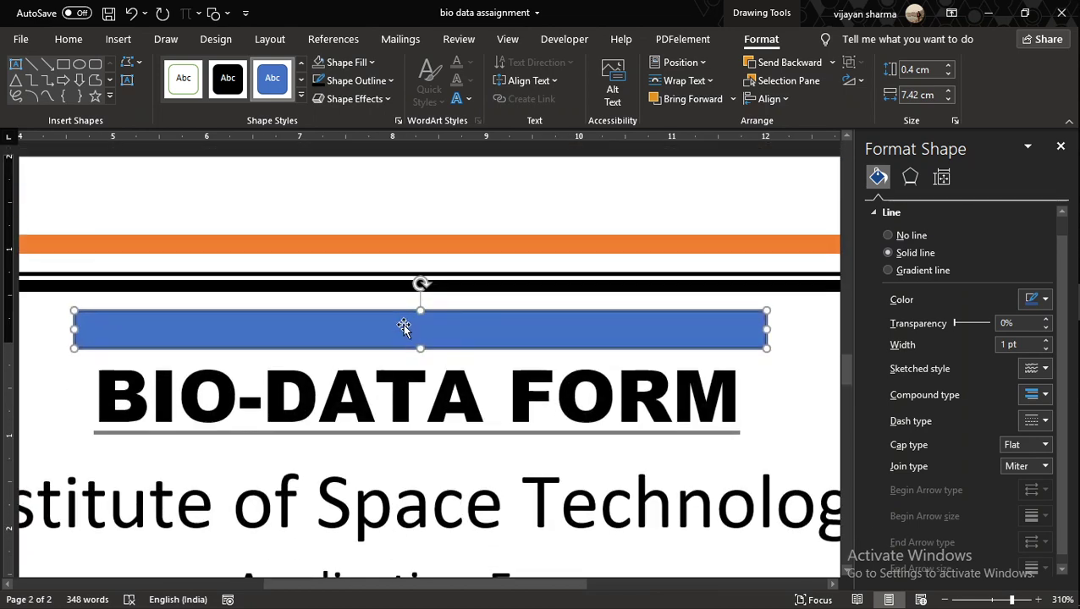
click(377, 82)
click(374, 166)
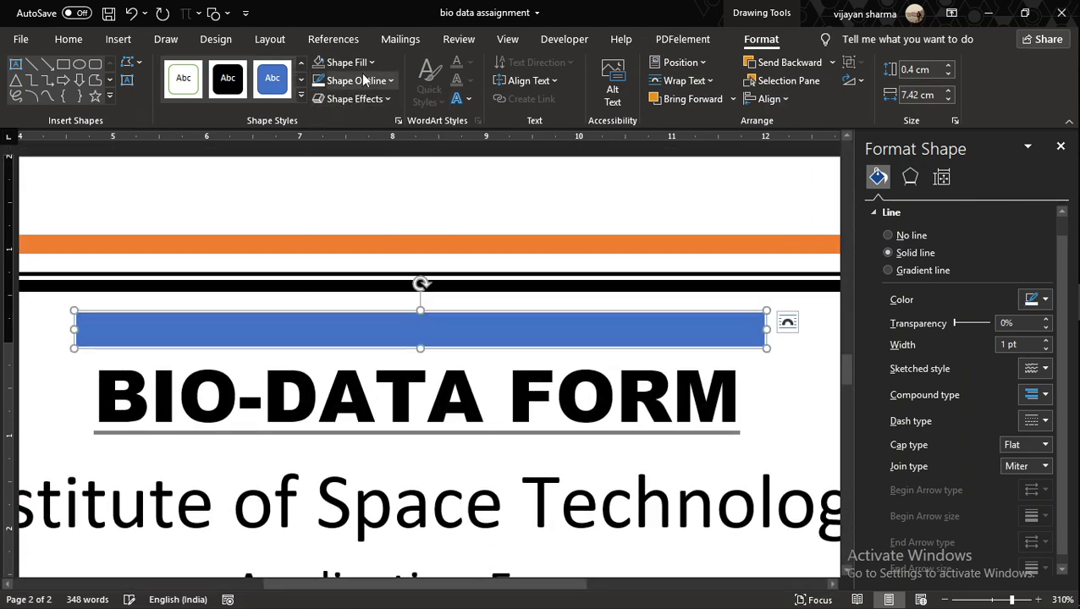
click(364, 63)
click(322, 105)
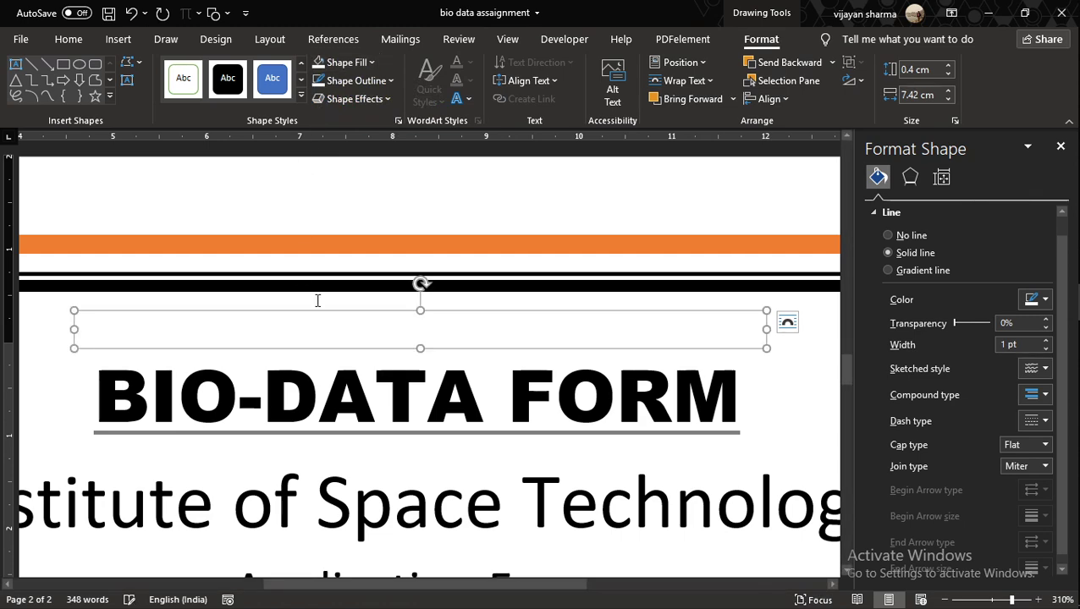
Move the small white rectangle up so it covers the middle of the thick inner stroke along the frame's upper edge
drag(346, 322, 345, 299)
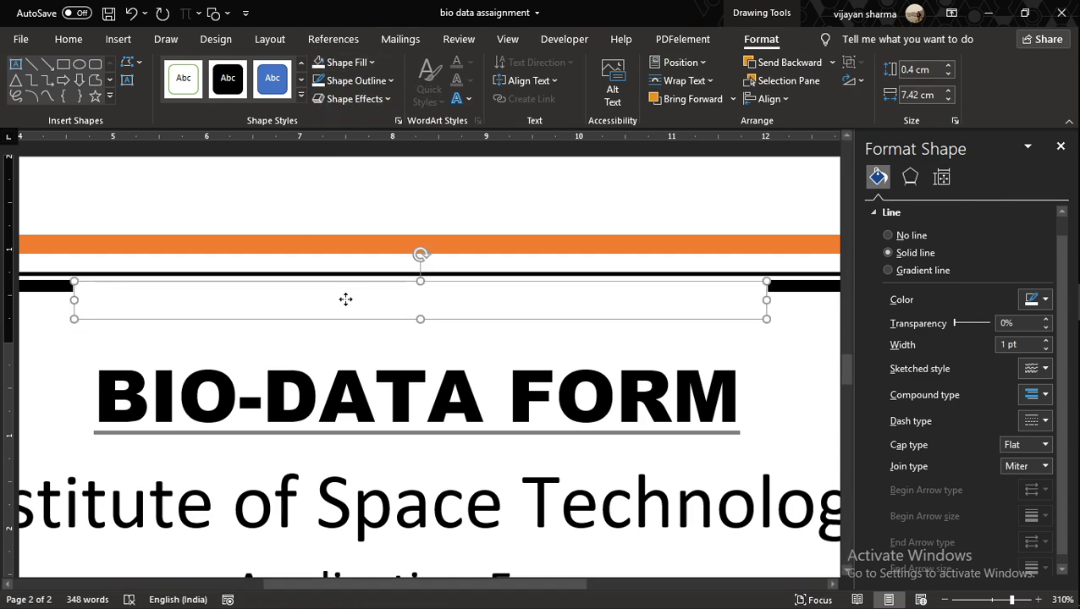
click(361, 342)
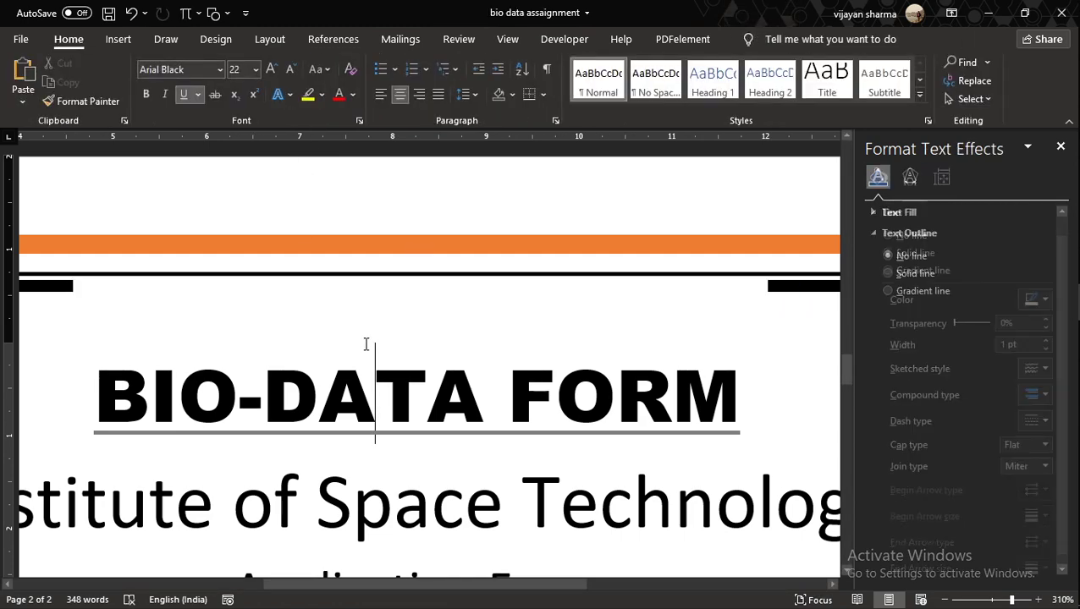
ctrl+scroll(367, 344, down, 20)
ctrl+scroll(367, 344, down, 2)
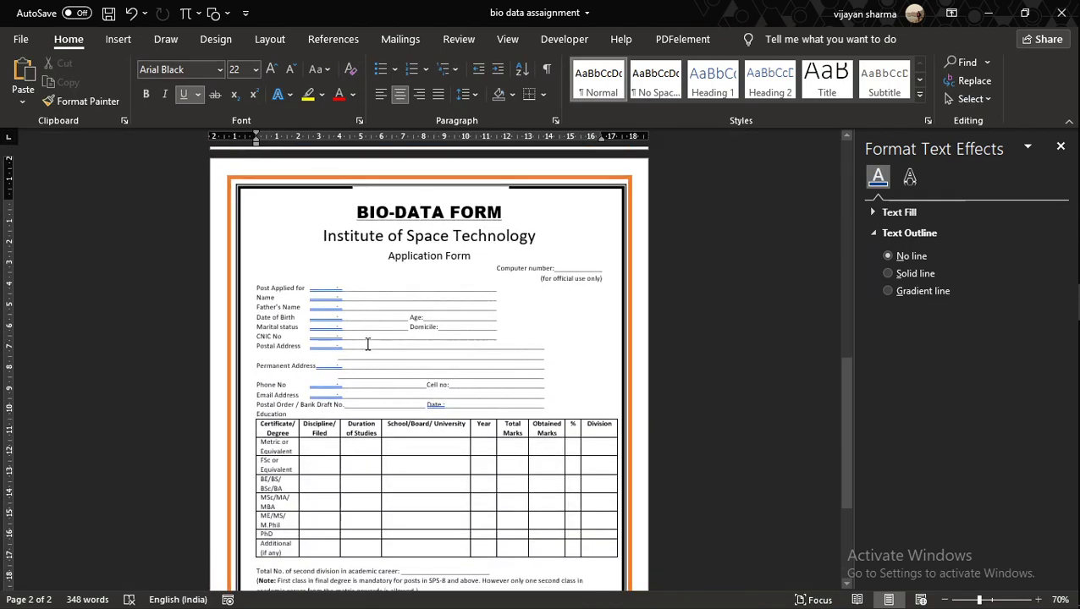
ctrl+scroll(367, 342, up, 5)
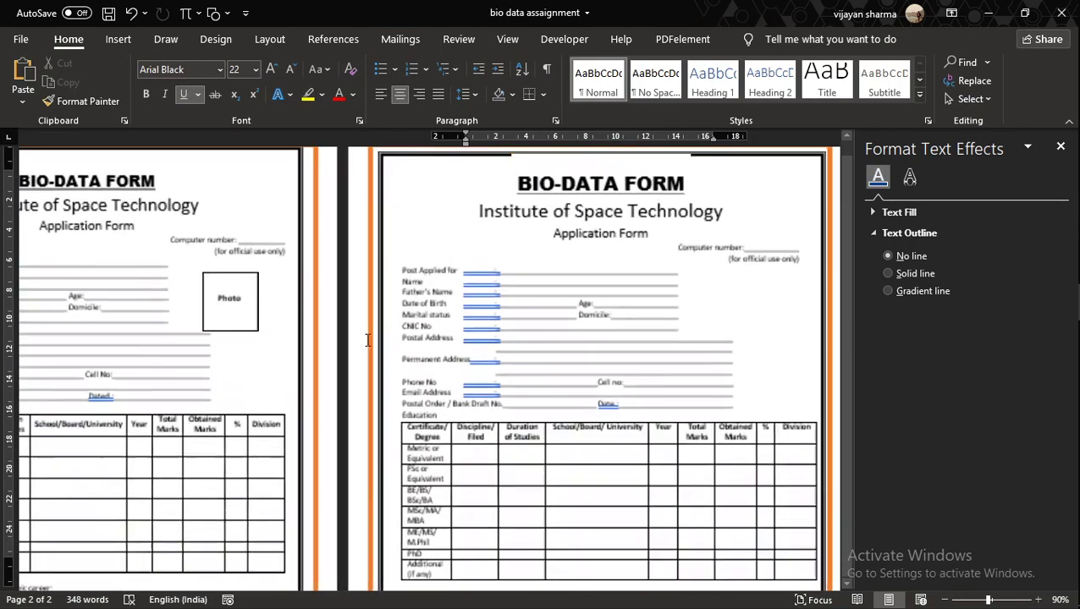
scroll(502, 347, up, 1)
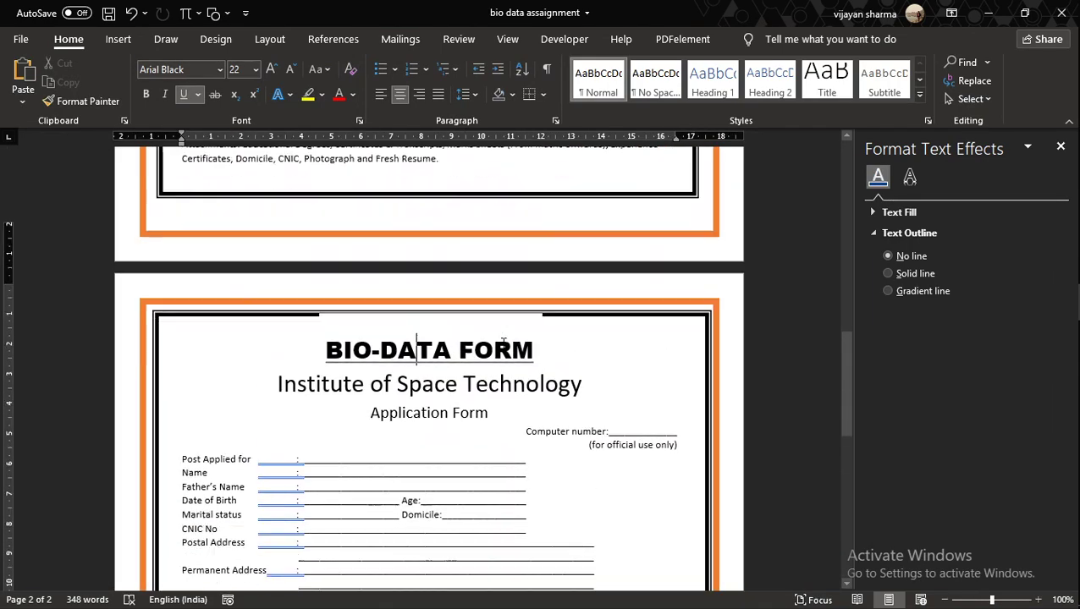
scroll(502, 344, down, 1)
scroll(502, 344, down, 10)
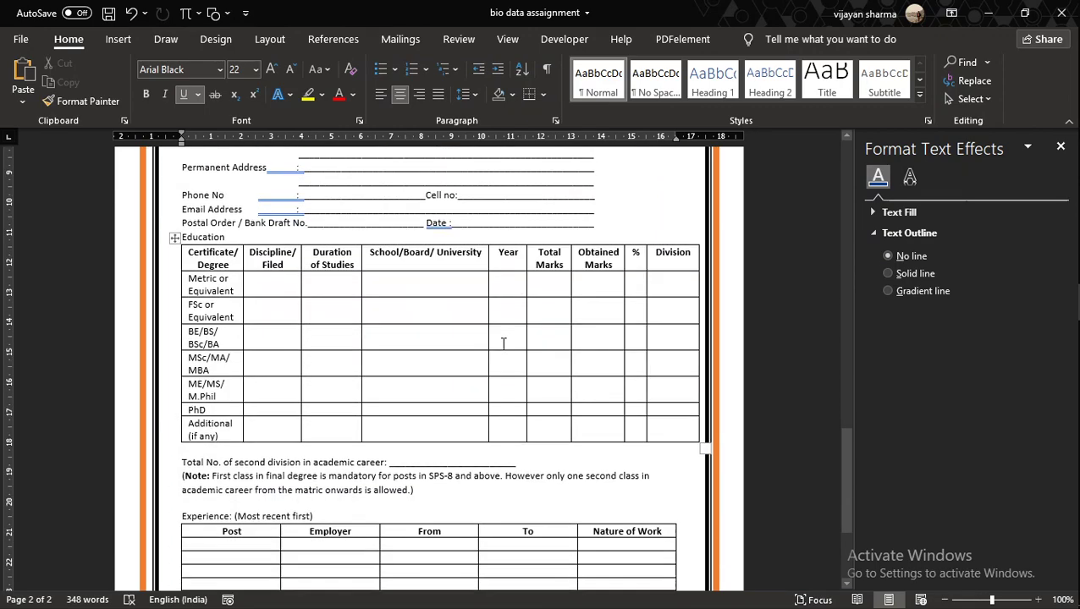
scroll(502, 342, up, 10)
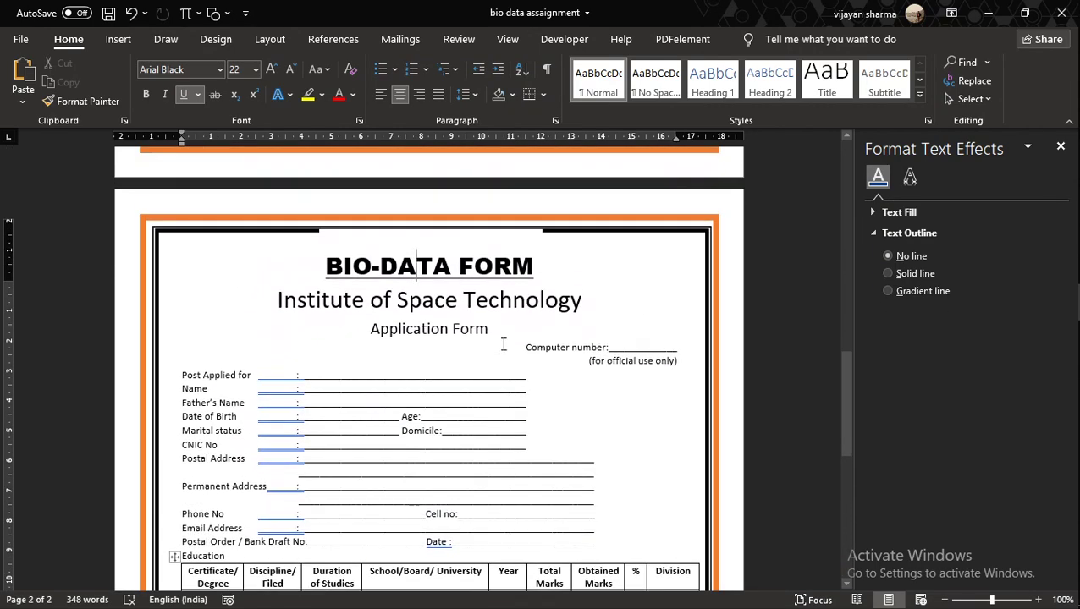